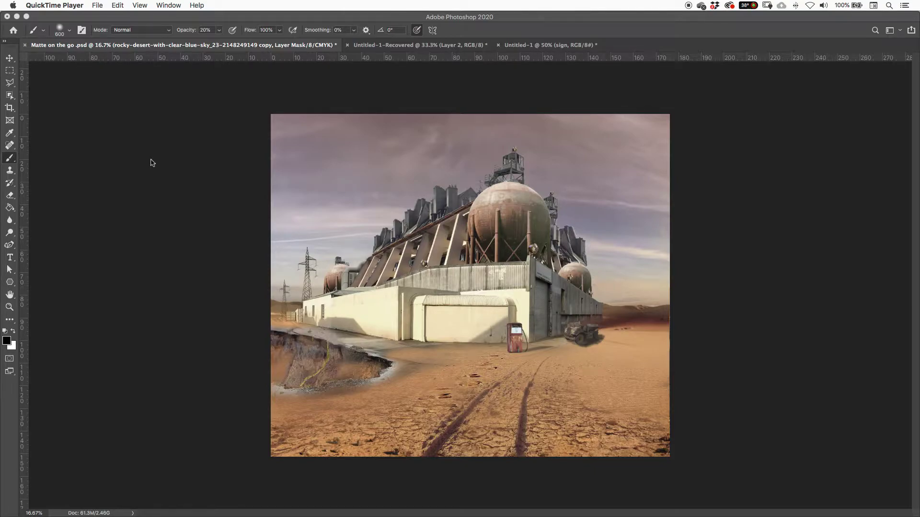
Step: Collapse Group 1 in the Layers panel so the ground group shows directly beneath it
click(152, 163)
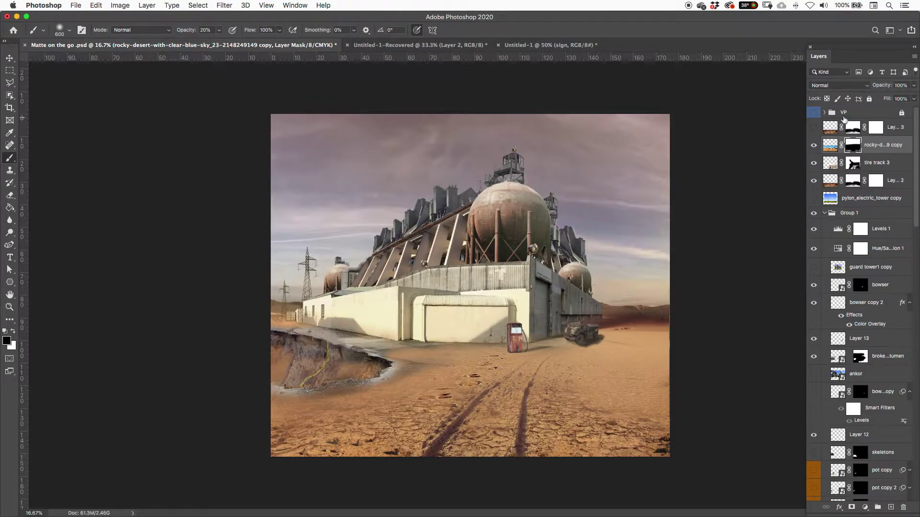
scroll(863, 206, down, 10)
scroll(866, 206, down, 10)
scroll(860, 203, up, 10)
scroll(861, 205, up, 15)
click(823, 214)
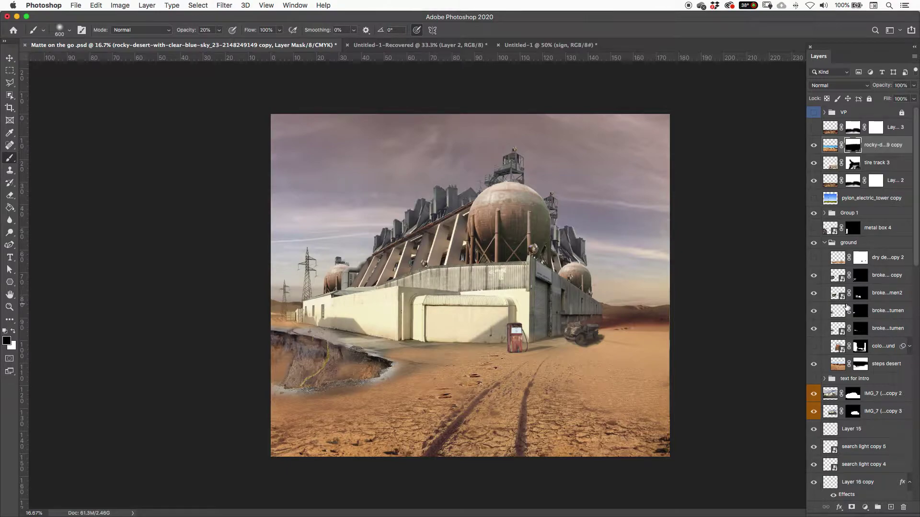
scroll(846, 307, down, 5)
scroll(857, 268, up, 5)
Step: Duplicate the image as a new document named 'Matte desert' and bring that document to the front
click(120, 5)
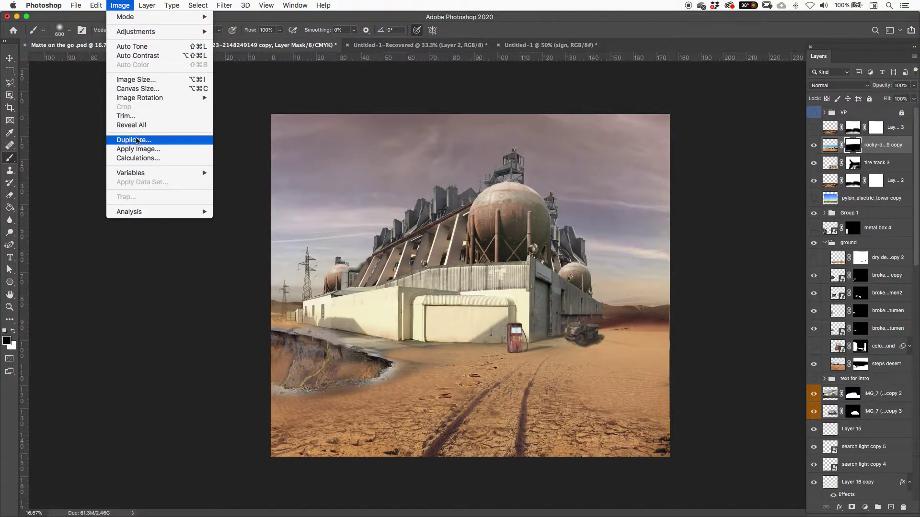
click(137, 140)
drag(294, 210, 357, 221)
text(desert)
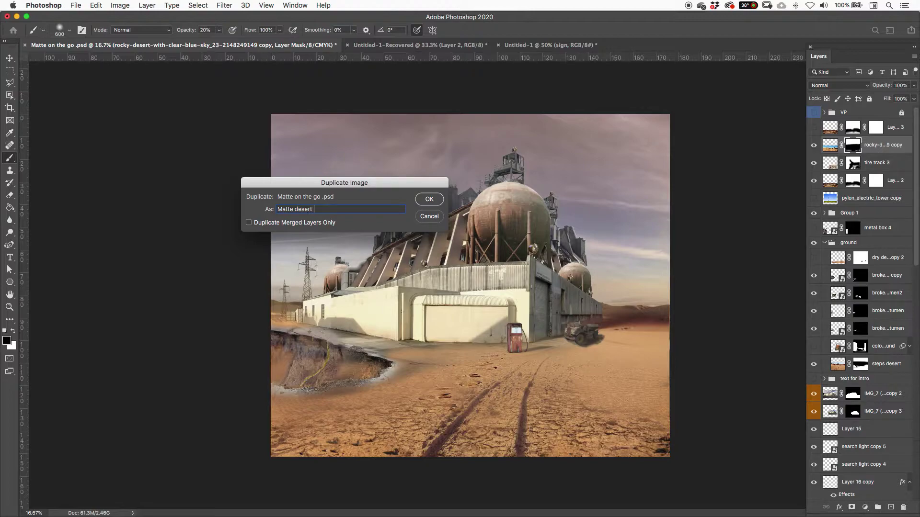
click(434, 200)
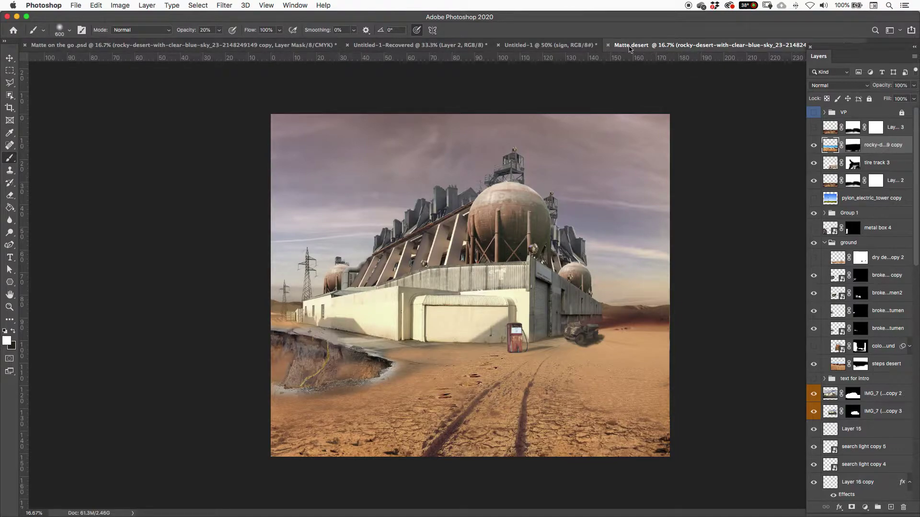
key(ctrl+shift+Tab)
key(ctrl+shift+Tab)
key(ctrl+shift+Tab)
key(x)
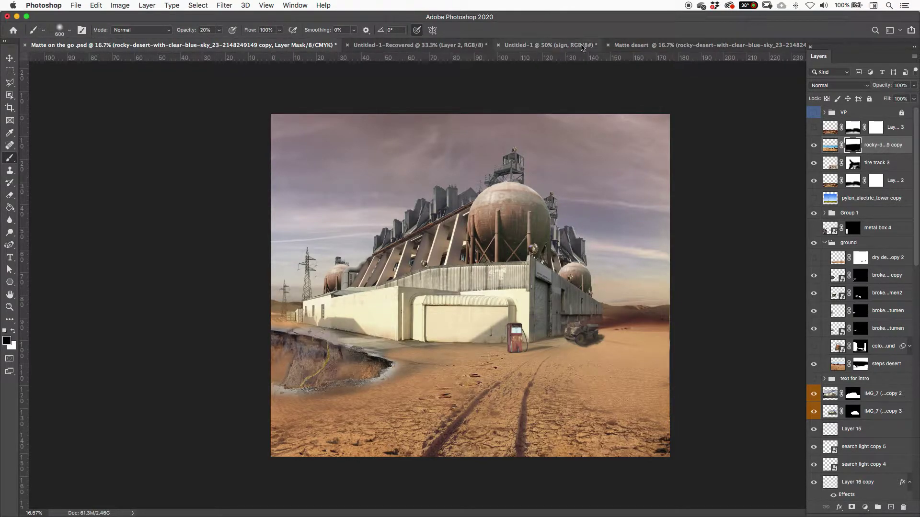
key(x)
click(637, 44)
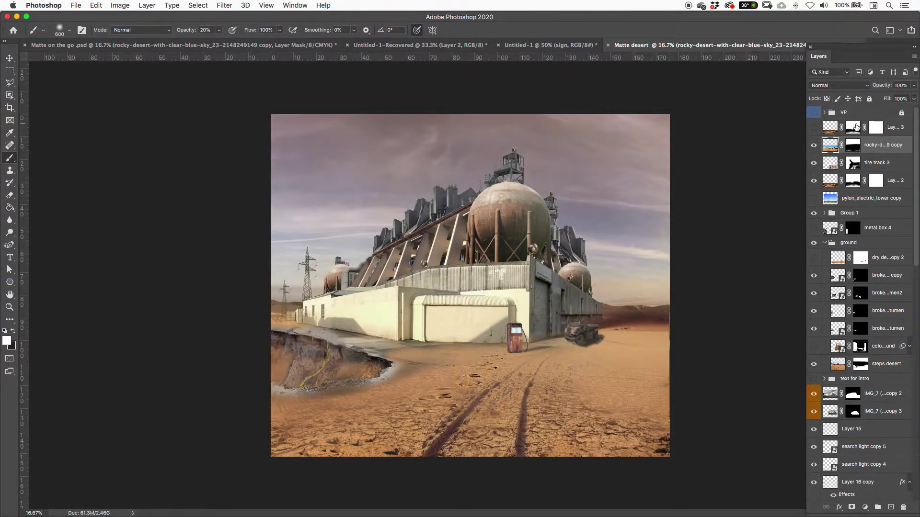
Step: Toggle the vignette, sky colout1 and pano view 1 layers to compare, then select safold 2 copy
click(813, 127)
click(813, 127)
click(860, 112)
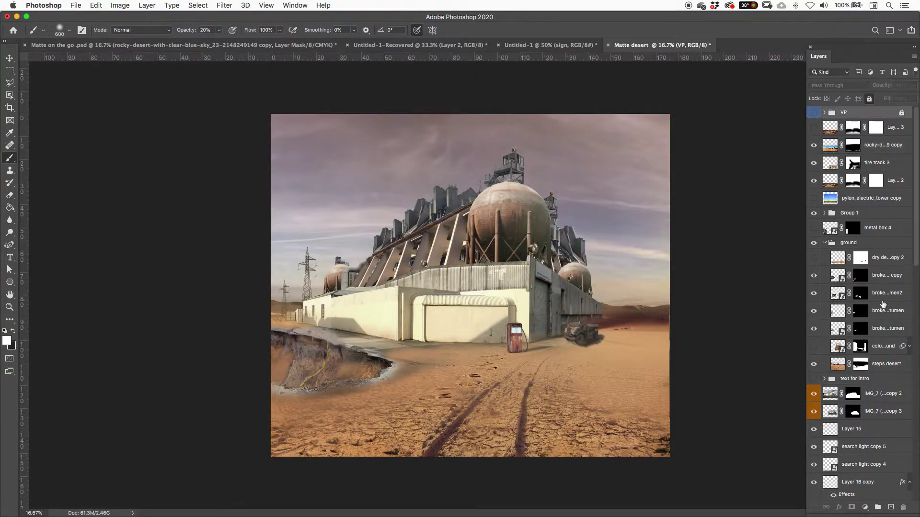
scroll(849, 398, down, 15)
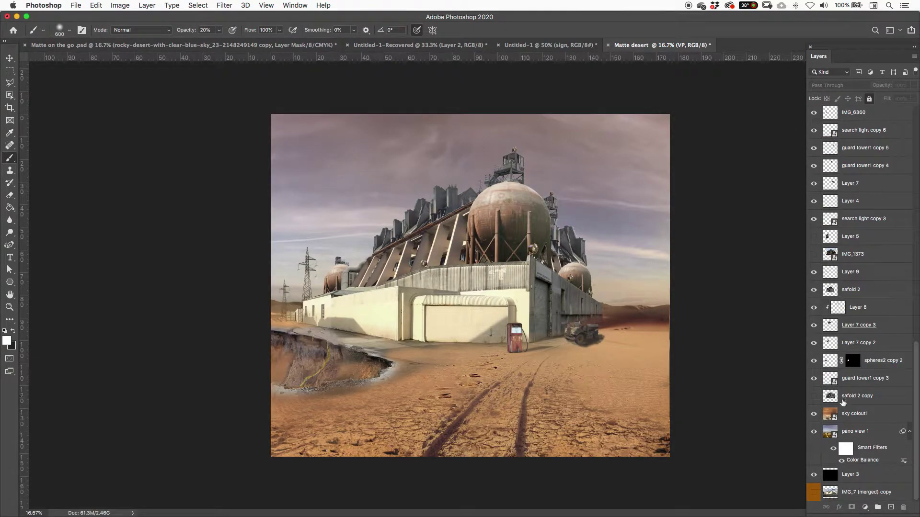
click(814, 420)
click(814, 421)
click(814, 425)
click(815, 425)
click(814, 417)
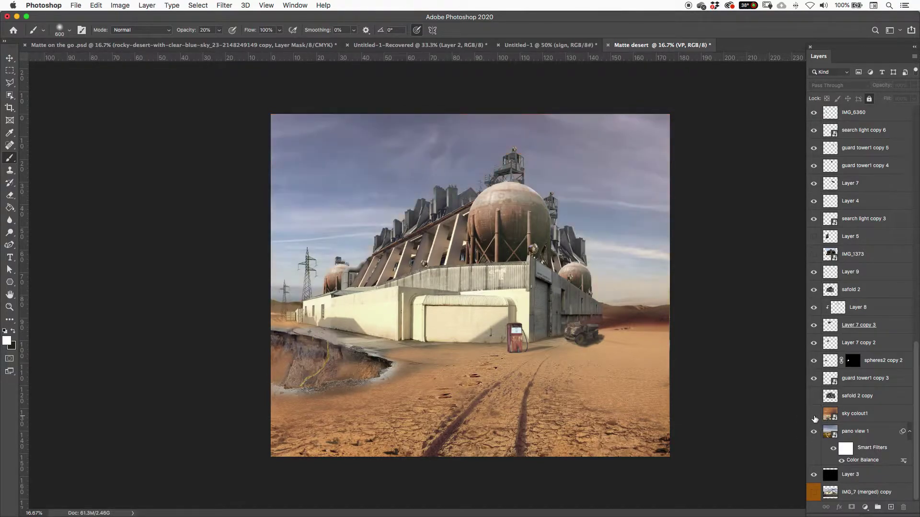
click(815, 417)
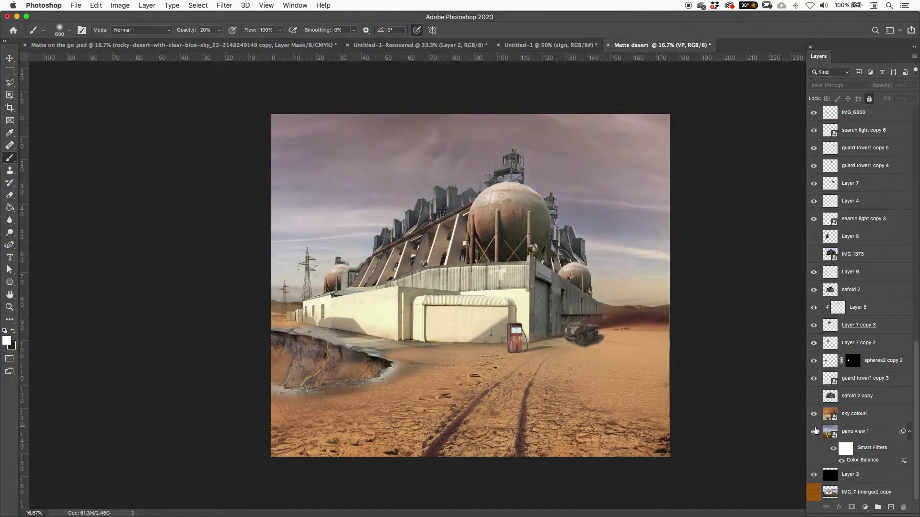
click(861, 401)
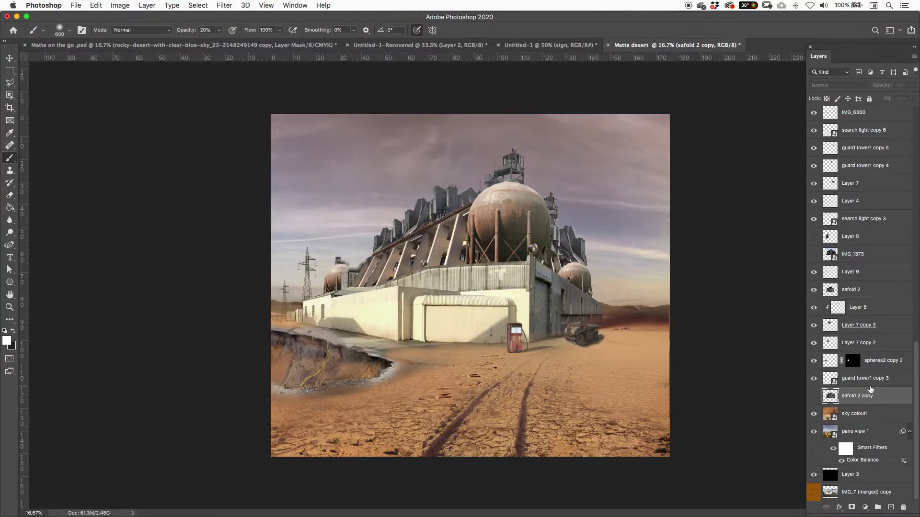
scroll(871, 389, up, 10)
Step: Select from the VP group down to safold 2 copy and merge them into one VP layer
click(874, 113)
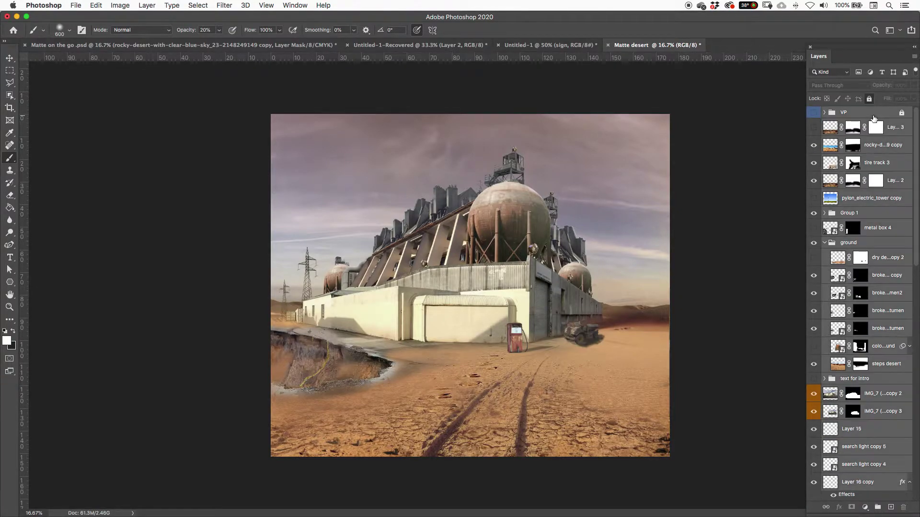
scroll(860, 326, down, 10)
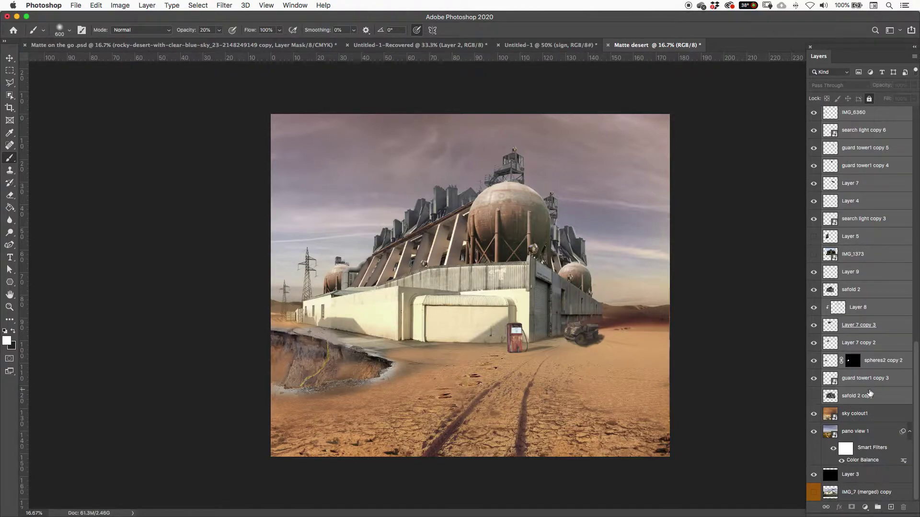
right_click(888, 397)
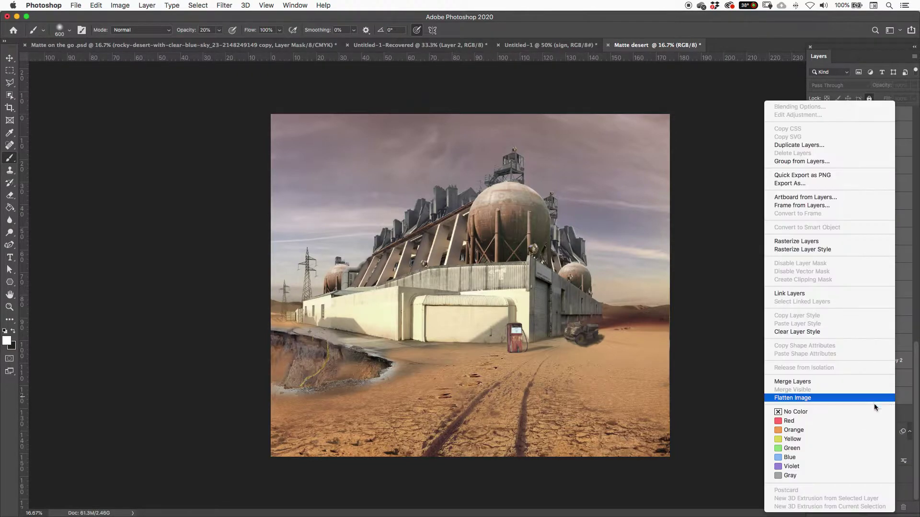
click(817, 386)
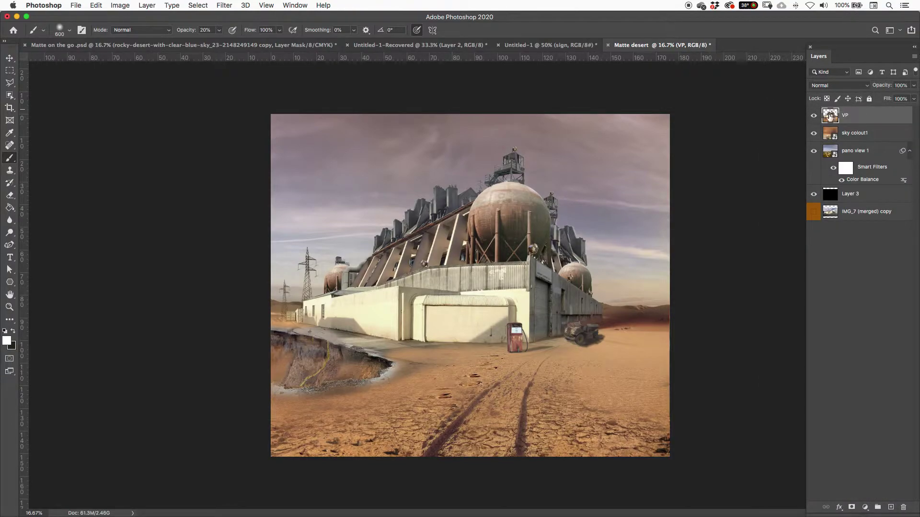
Step: Hide the black Layer 3 and show the IMG_7 (merged) copy layer after comparing sky layers
click(813, 152)
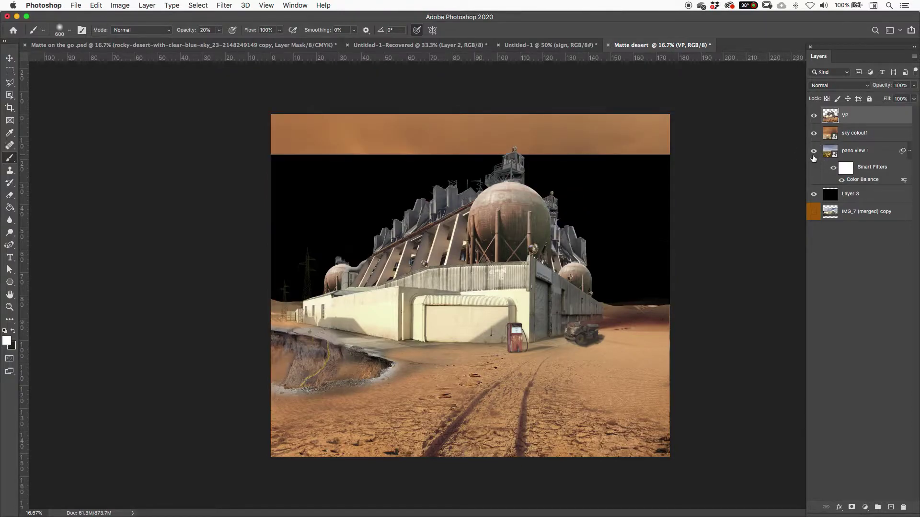
click(814, 152)
click(813, 152)
click(814, 152)
click(813, 133)
click(814, 133)
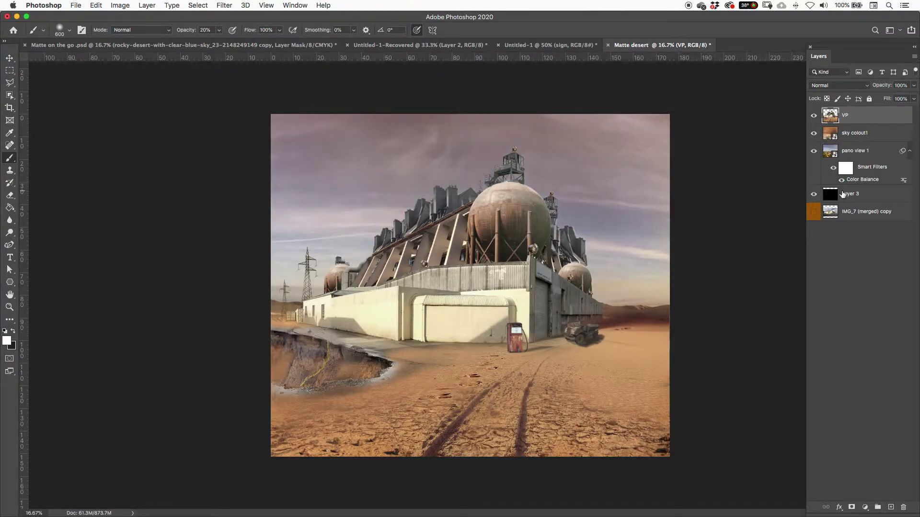
click(843, 196)
click(813, 194)
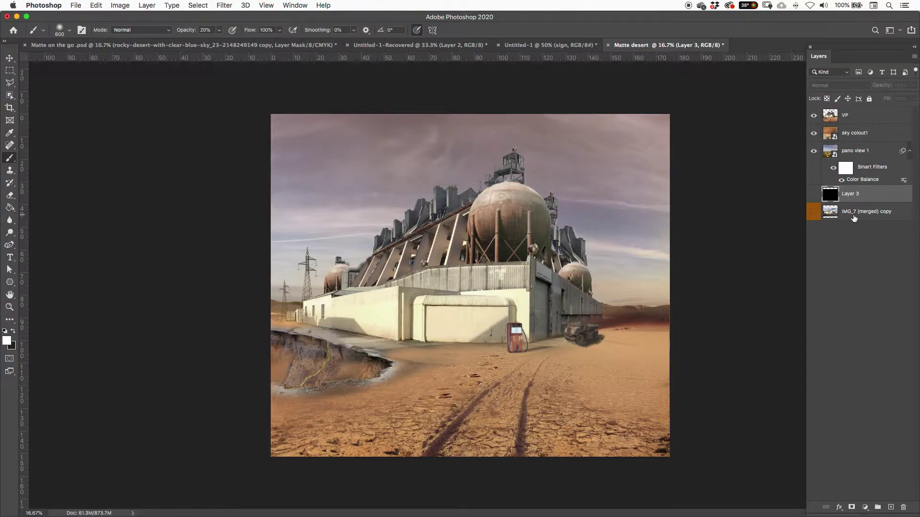
click(813, 212)
drag(813, 152, 813, 114)
drag(813, 151, 814, 115)
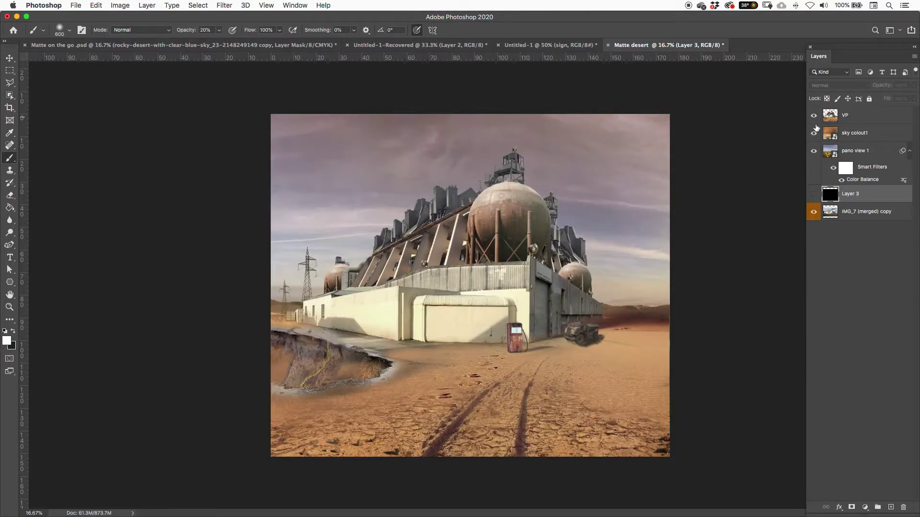
Step: Select sky colout1, test moving it across the canvas, then undo the move
click(859, 133)
click(813, 134)
click(814, 133)
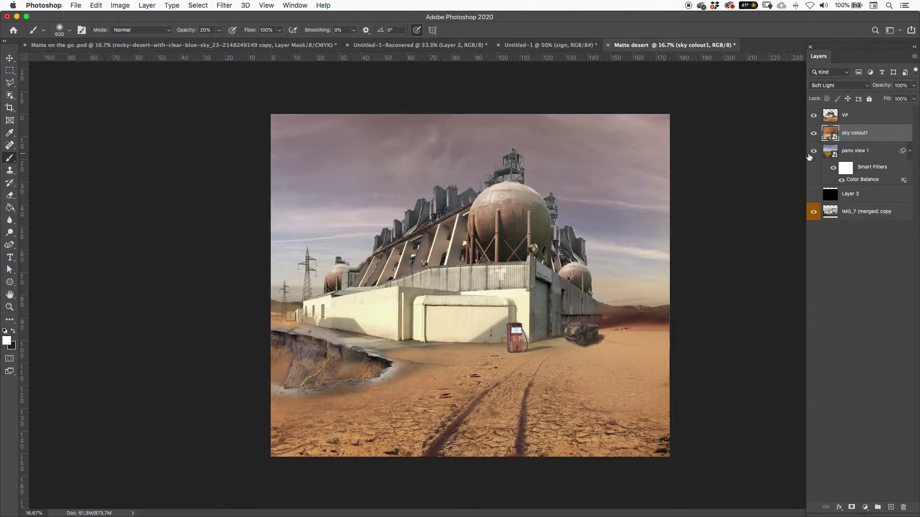
key(v)
mouse_move(606, 207)
mouse_down()
mouse_move(535, 211)
mouse_move(656, 209)
mouse_move(569, 200)
mouse_move(604, 207)
mouse_move(550, 211)
mouse_up()
key(super+z)
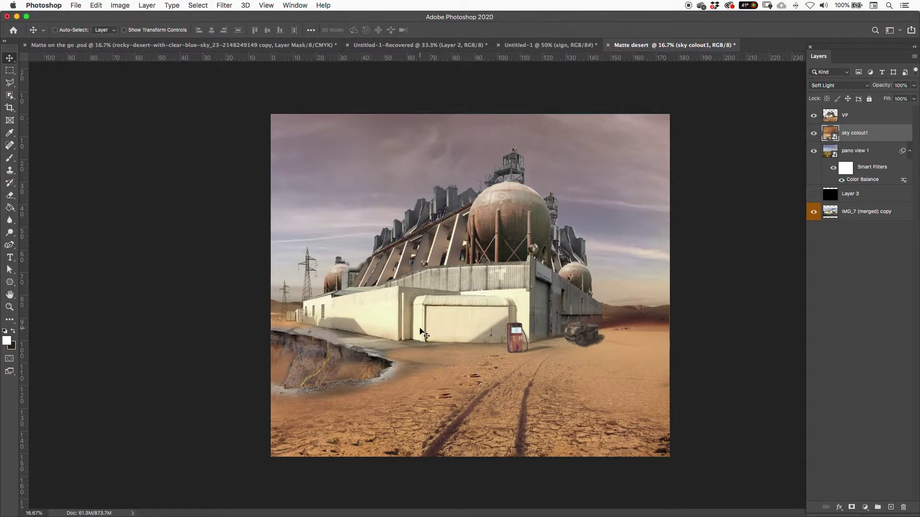
Step: Create a new blank document from the HDTV 1080p preset (1920 × 1080)
click(74, 5)
click(79, 17)
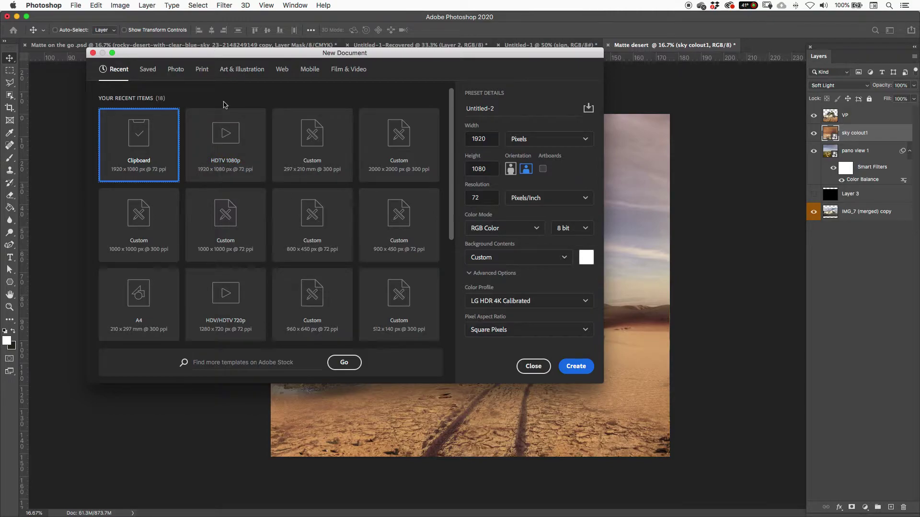
click(218, 144)
click(570, 371)
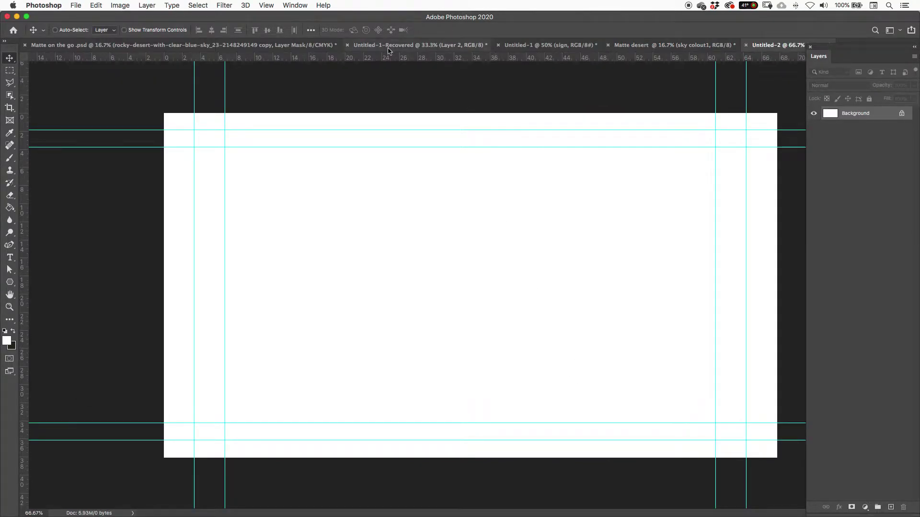
Step: Hide the guides and other extras with View > Extras
click(295, 5)
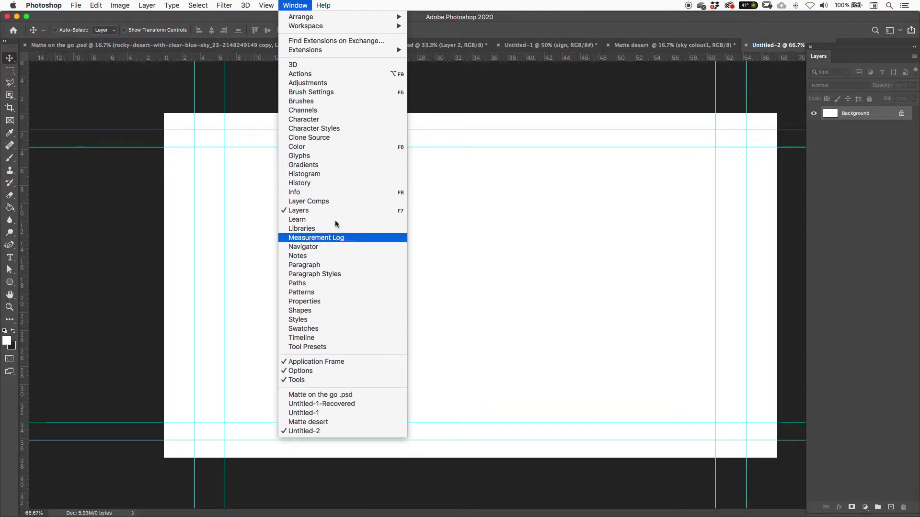
mouse_move(266, 5)
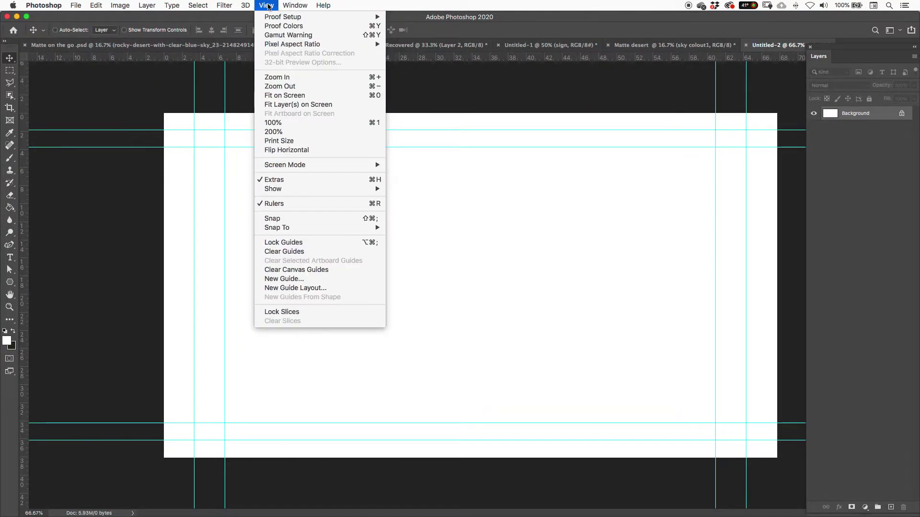
click(304, 181)
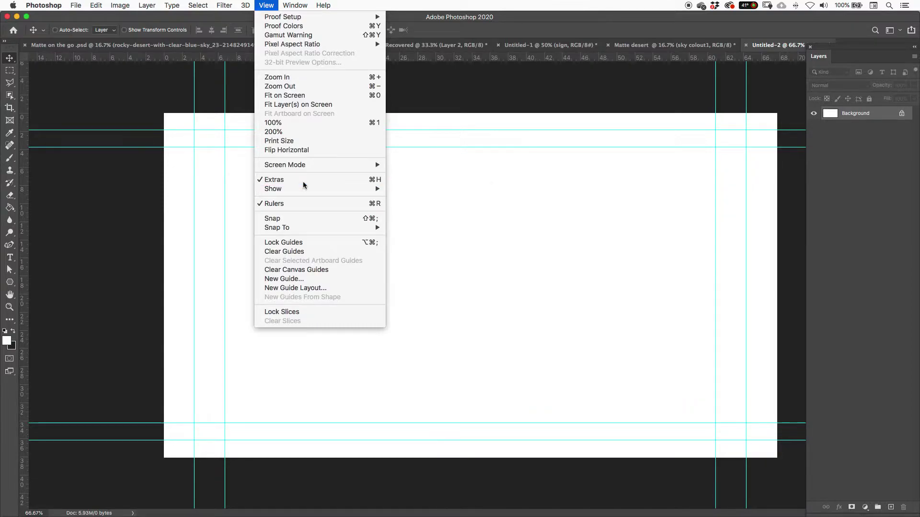
Step: Set the foreground colour to #00499b and Paint Bucket-fill the Background with it
click(891, 507)
key(super+z)
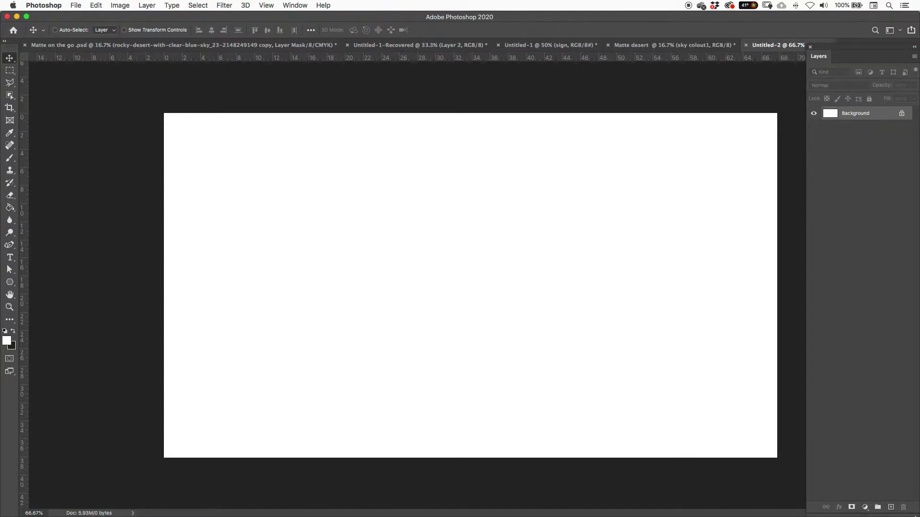
key(g)
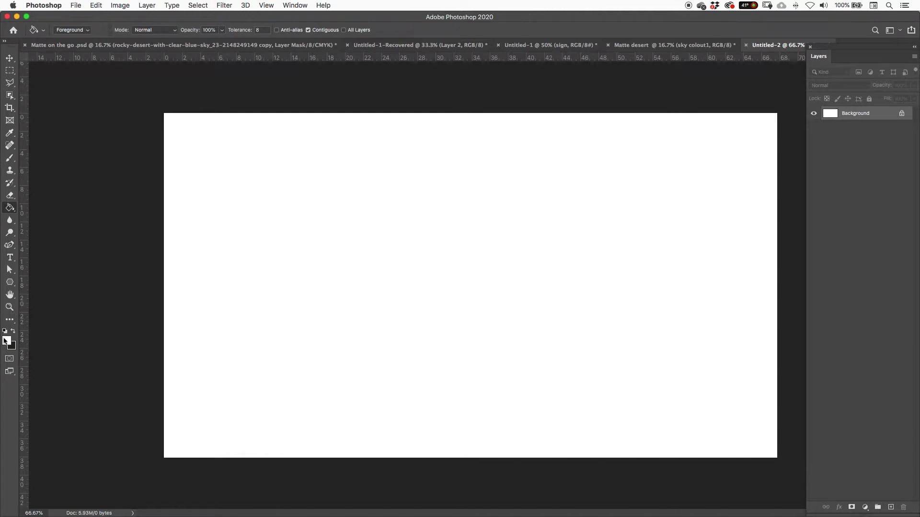
click(6, 341)
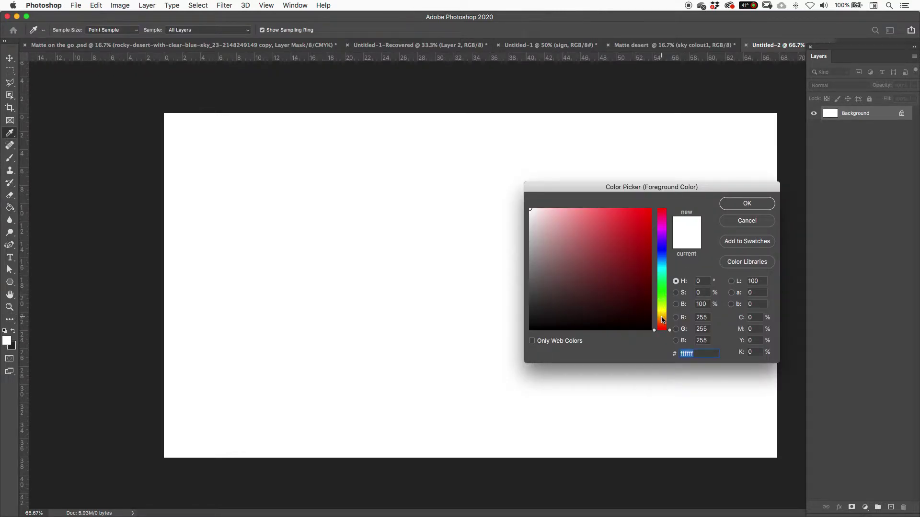
click(662, 259)
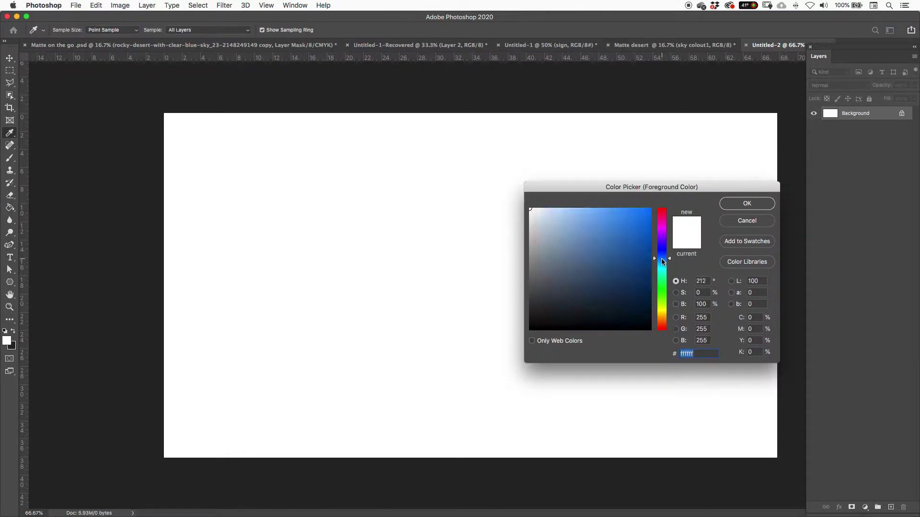
drag(630, 216, 650, 256)
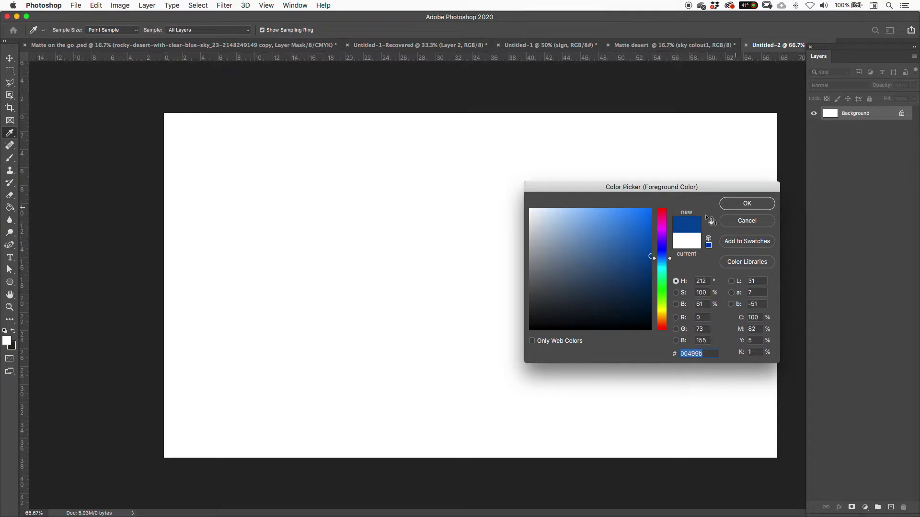
click(737, 210)
click(425, 304)
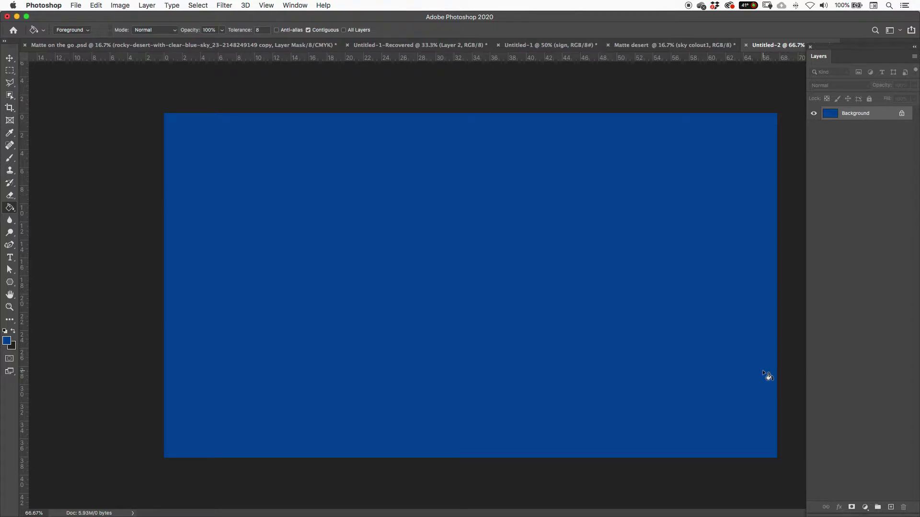
Step: Add a DINER text layer and set its colour to white
key(t)
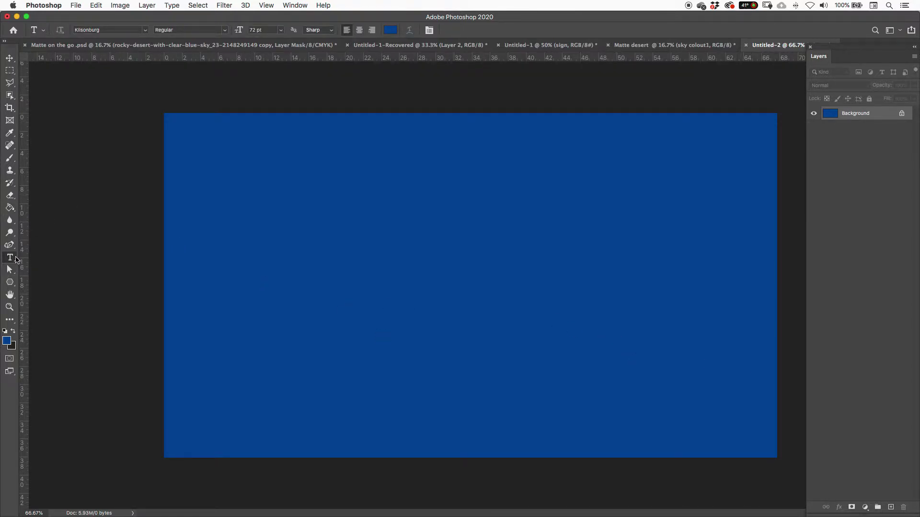
click(325, 265)
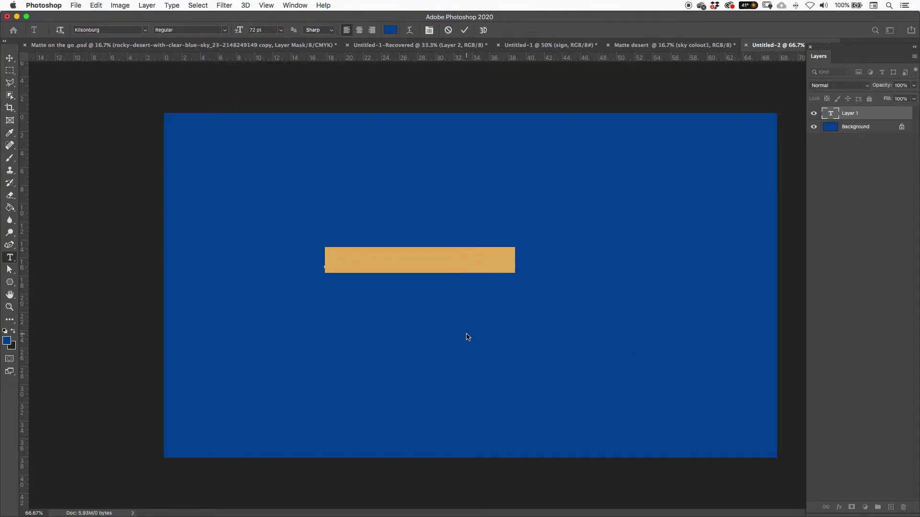
text(S)
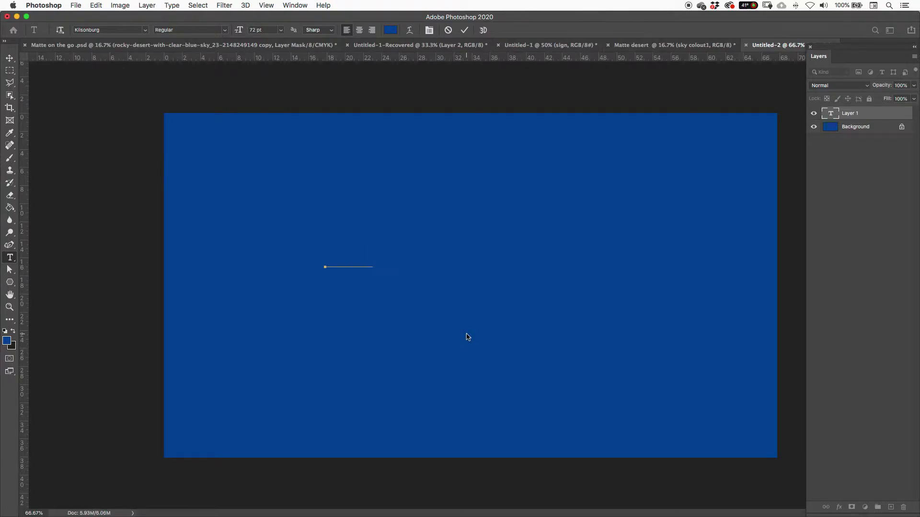
text(ky)
click(12, 60)
click(11, 259)
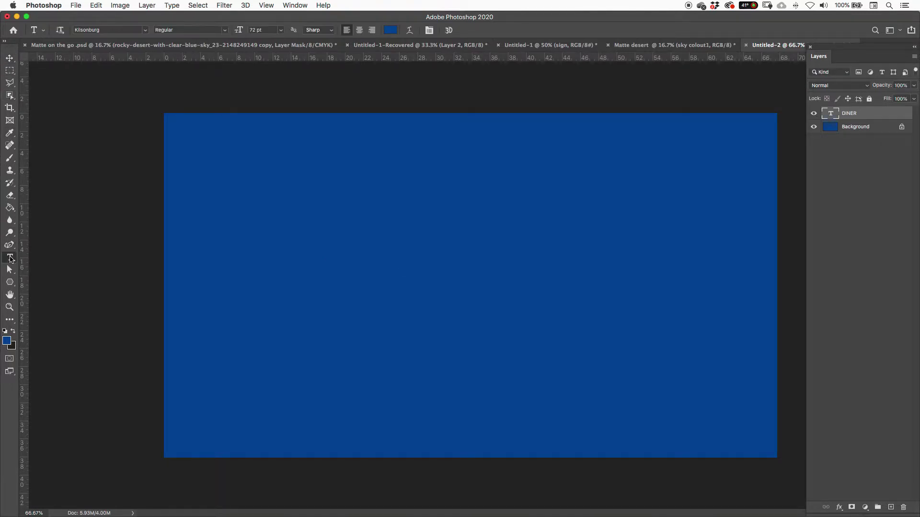
click(391, 30)
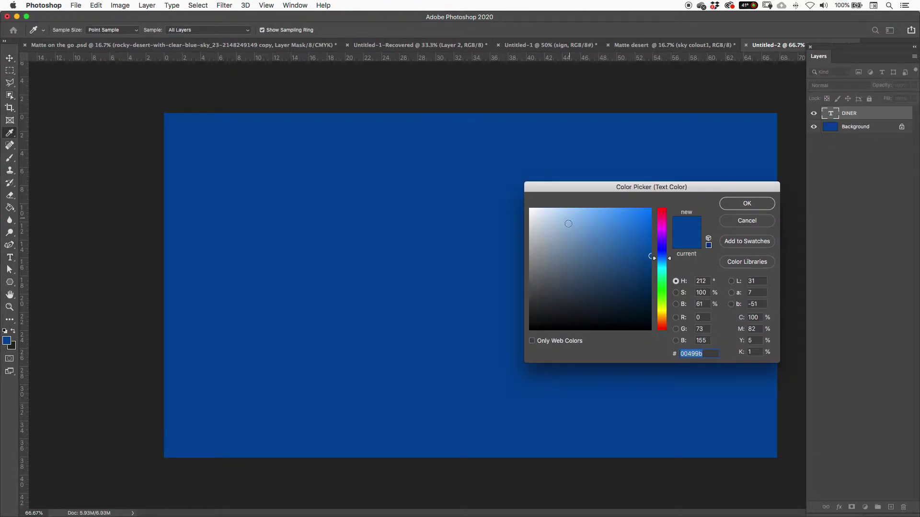
mouse_move(568, 223)
mouse_down()
mouse_move(544, 211)
mouse_move(550, 226)
mouse_move(519, 185)
mouse_up()
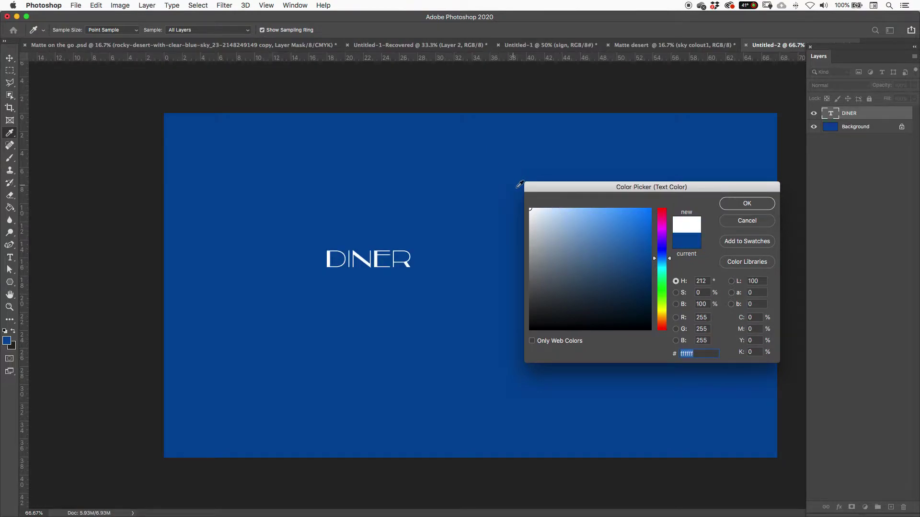
click(751, 205)
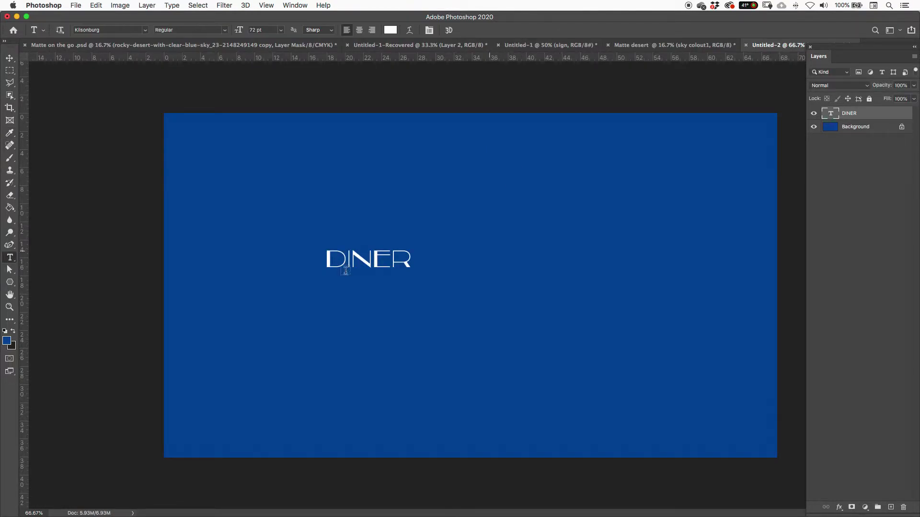
Step: Scale DINER up about 435% and centre it on the canvas, keeping the Kilsonburg font
key(super+t)
drag(417, 246, 701, 163)
drag(669, 201, 638, 249)
key(Return)
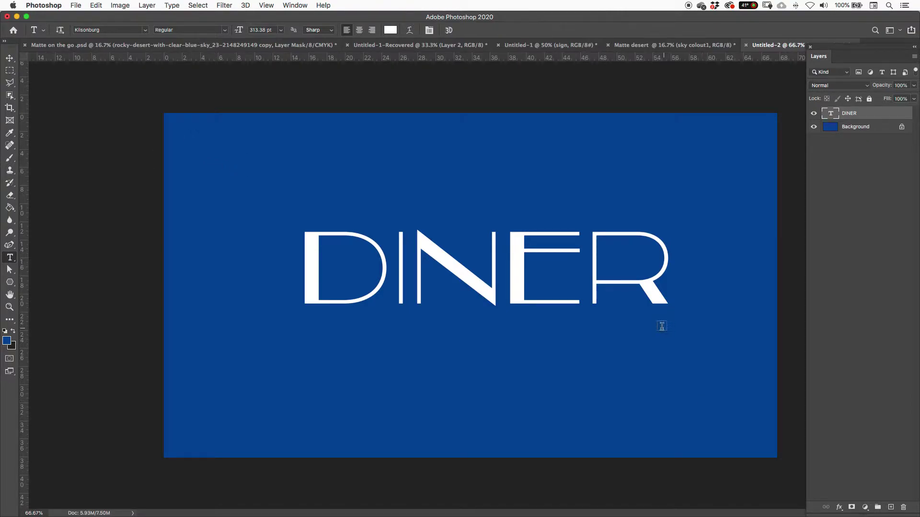
key(v)
drag(637, 298, 647, 294)
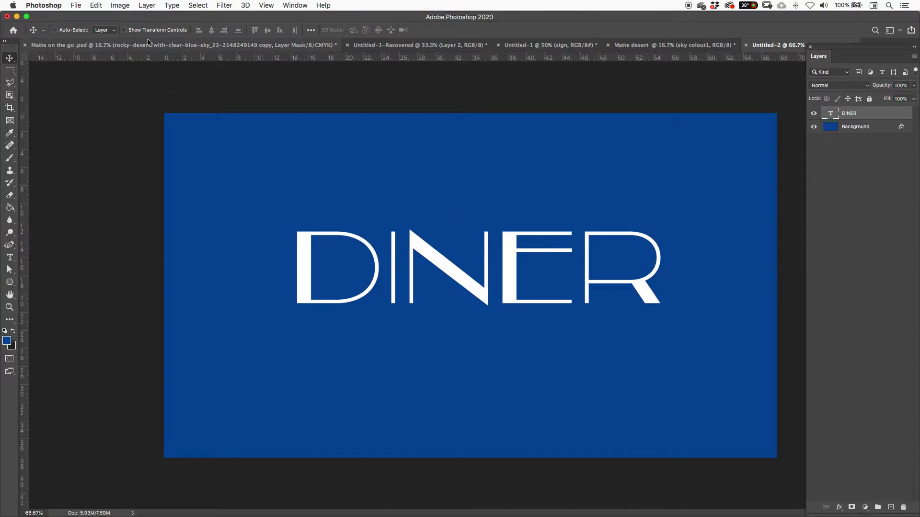
key(t)
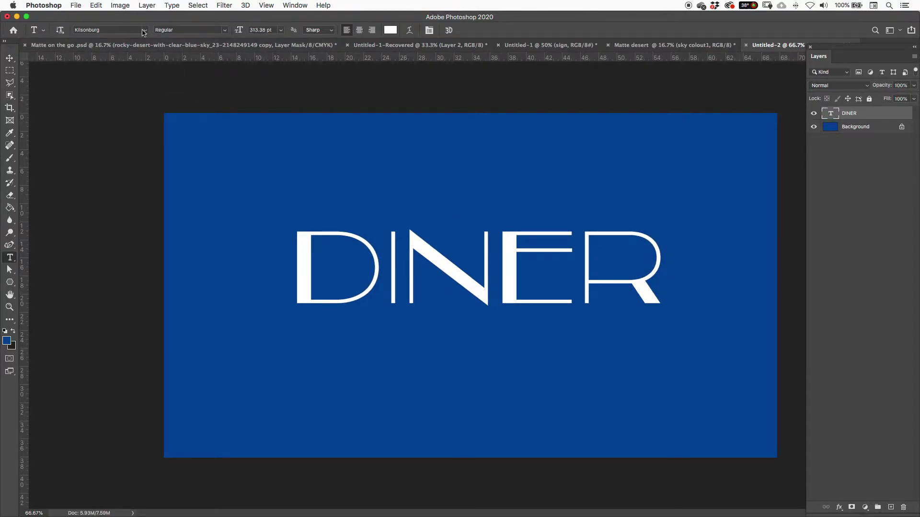
click(145, 31)
click(145, 31)
Step: Add a red 21 px Stroke positioned Outside to the DINER layer
click(839, 508)
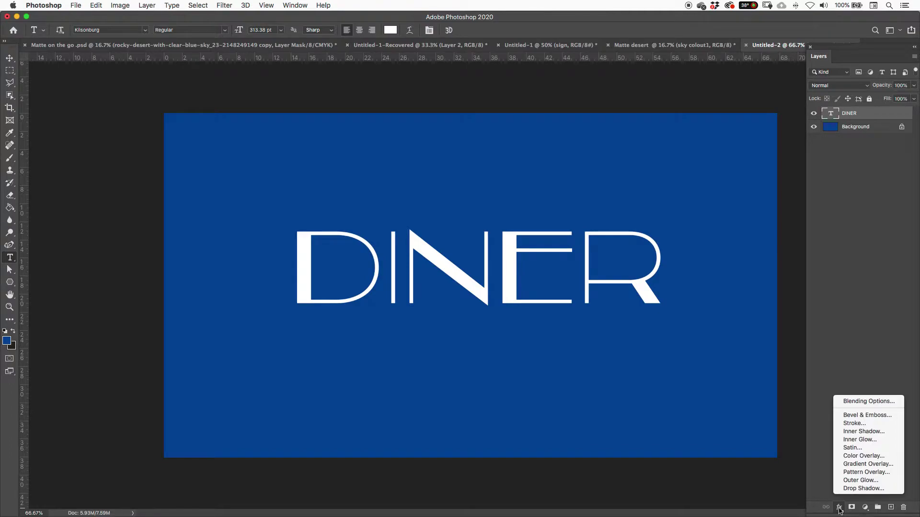
click(860, 425)
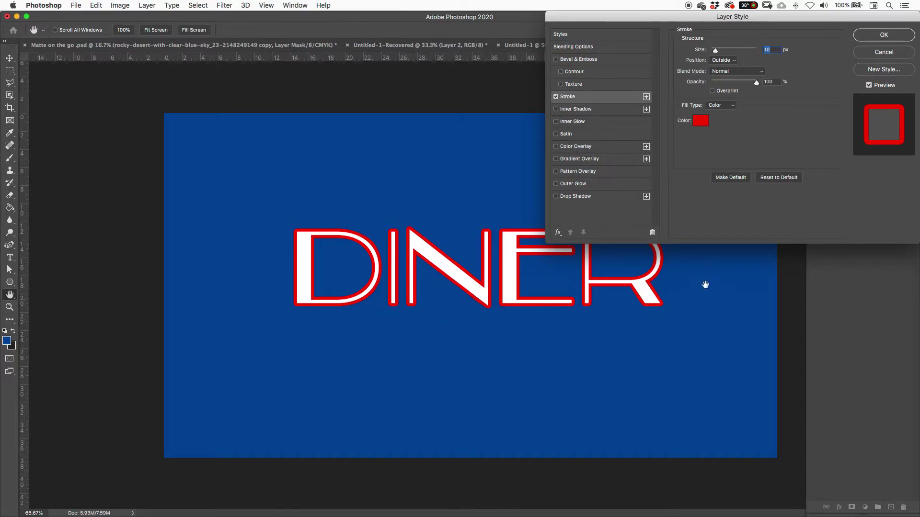
click(723, 60)
click(724, 70)
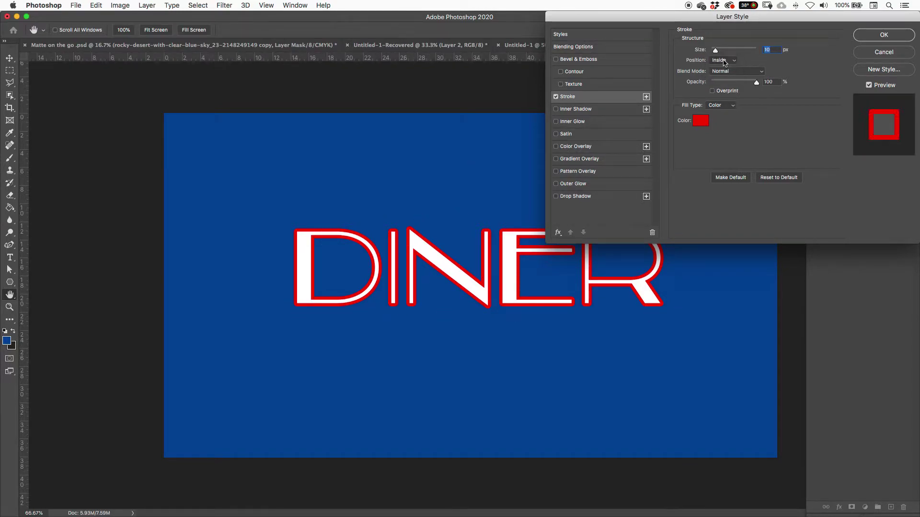
click(724, 60)
click(721, 67)
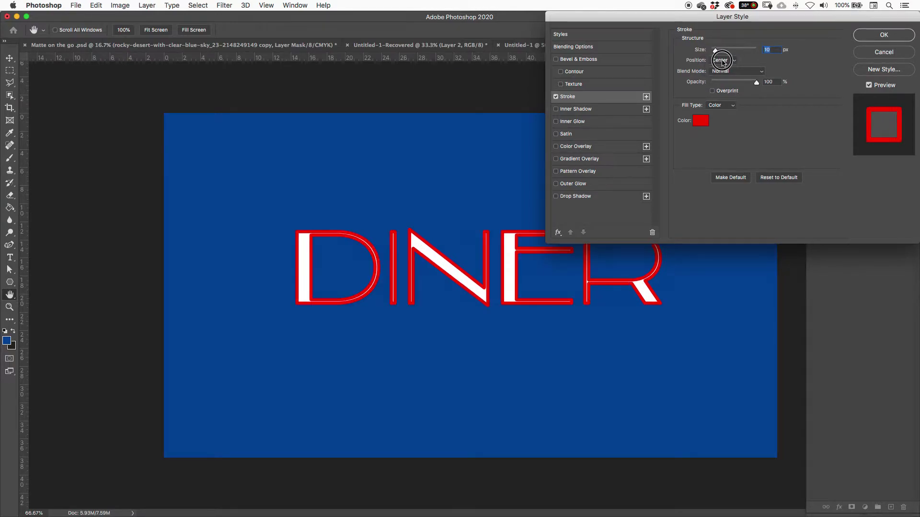
click(722, 60)
click(723, 46)
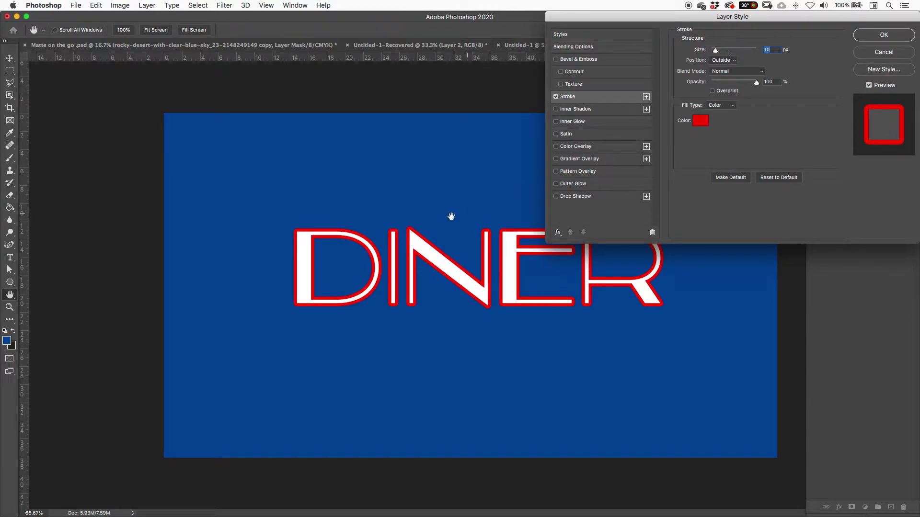
click(697, 125)
click(731, 203)
drag(715, 50, 715, 52)
key(super+equal)
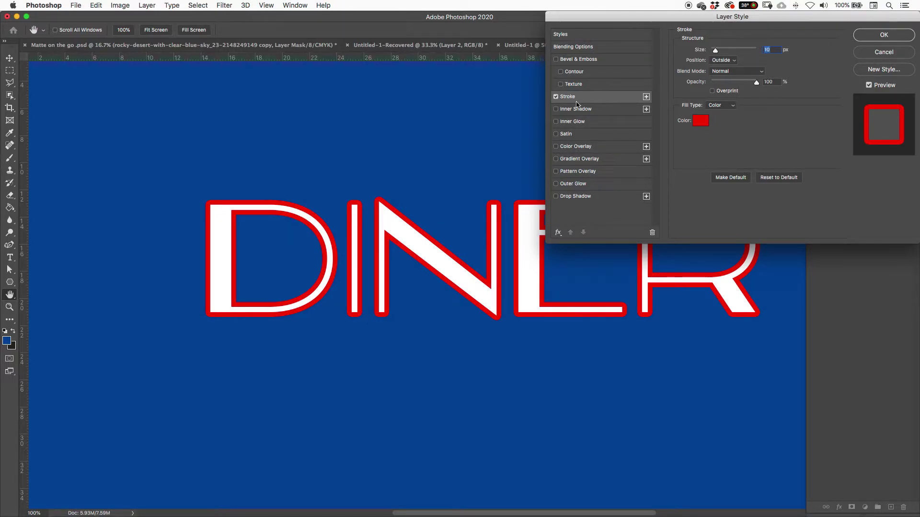
click(883, 36)
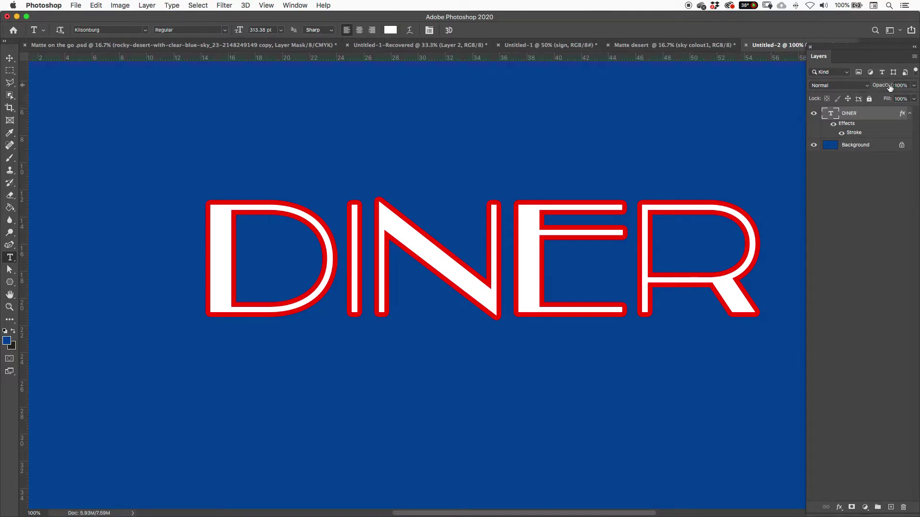
Step: Drag the DINER layer's Fill down to 0%
drag(889, 100, 786, 120)
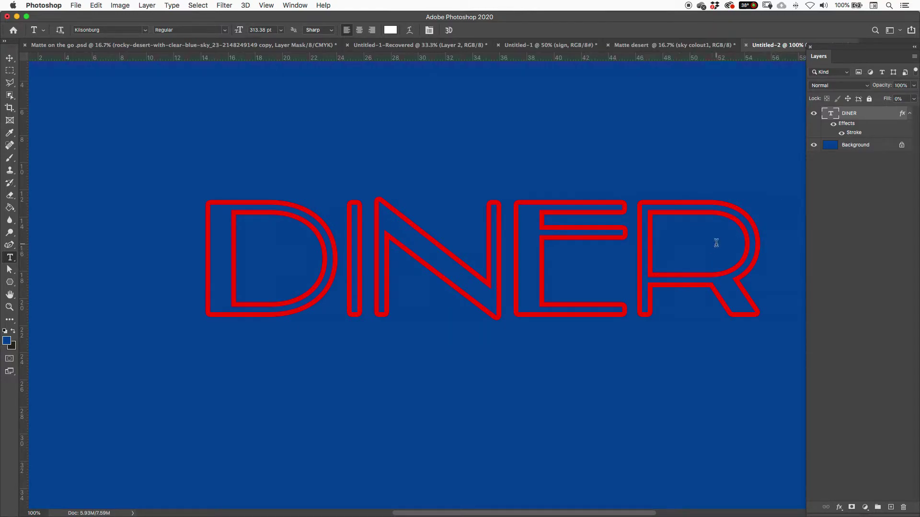
Step: Rasterize the DINER type, then rasterize its layer style
right_click(880, 117)
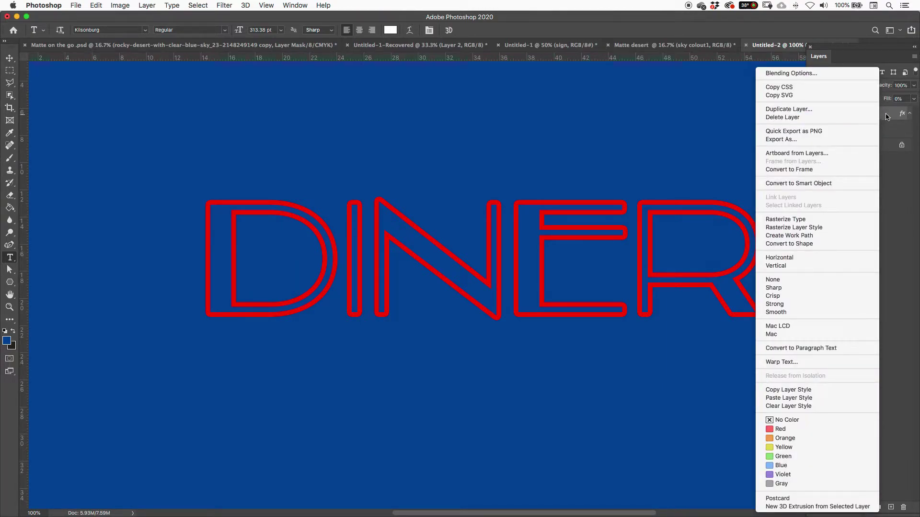
right_click(886, 117)
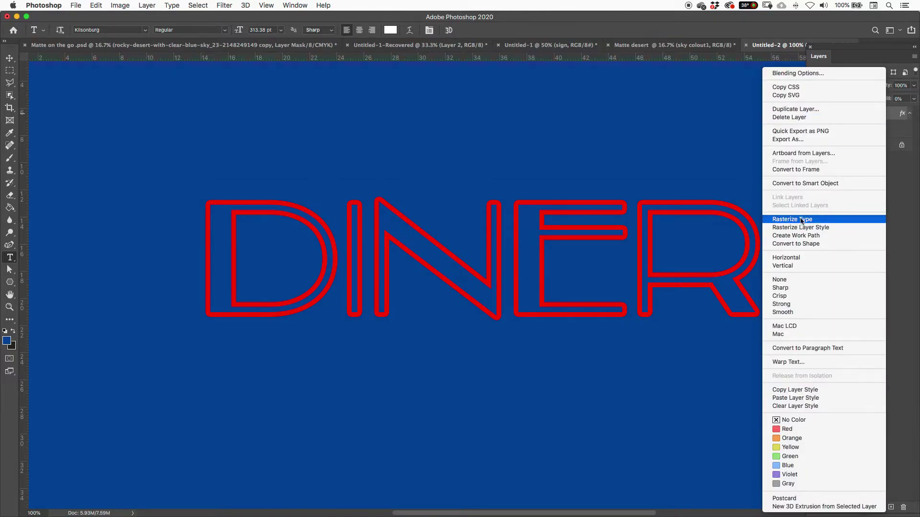
click(800, 220)
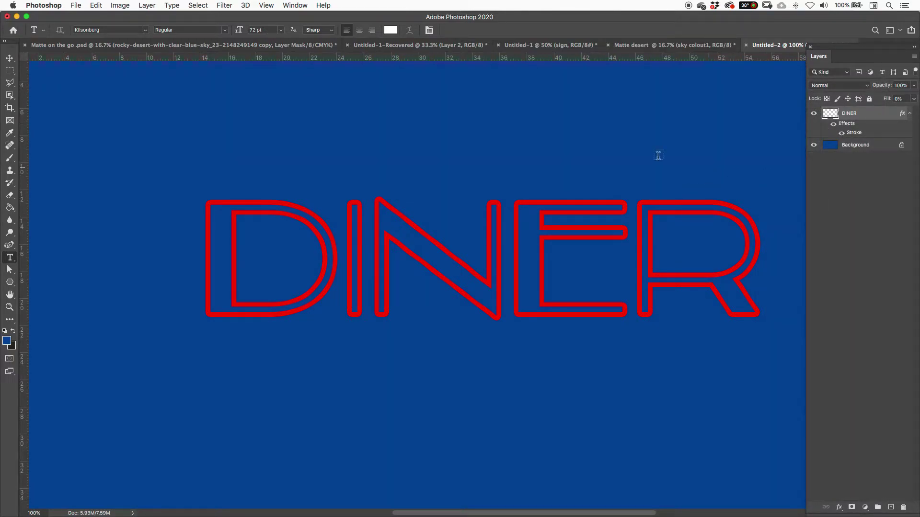
right_click(879, 115)
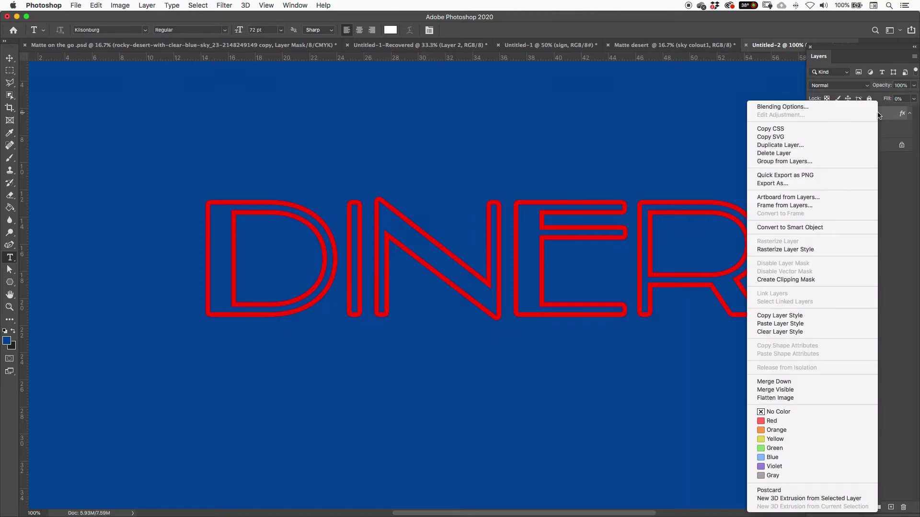
click(775, 249)
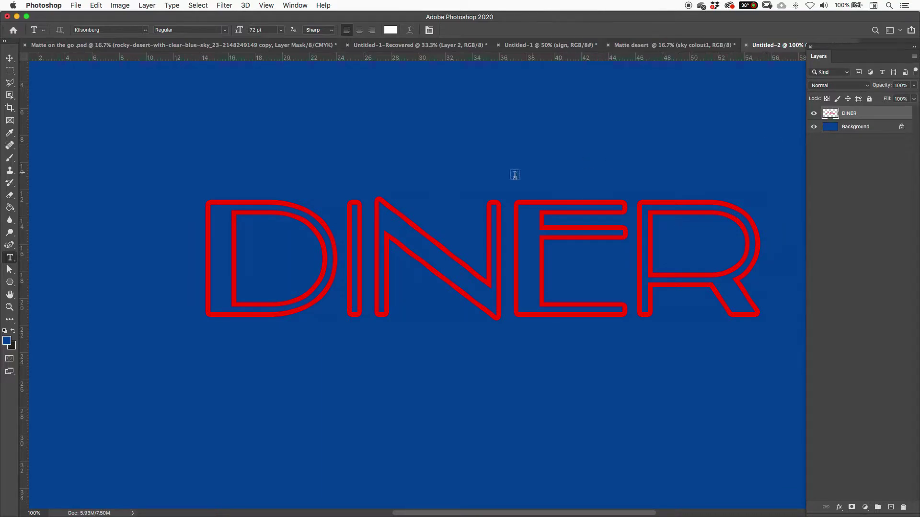
Step: Discard a stray text box, then try moving the DINER lettering and undo the move
drag(540, 223, 522, 190)
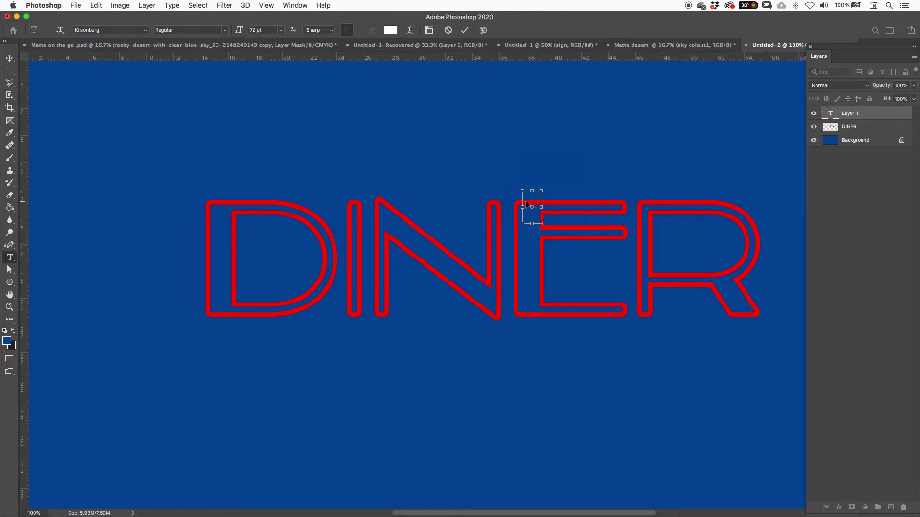
click(449, 31)
key(v)
drag(541, 203, 525, 164)
key(super+z)
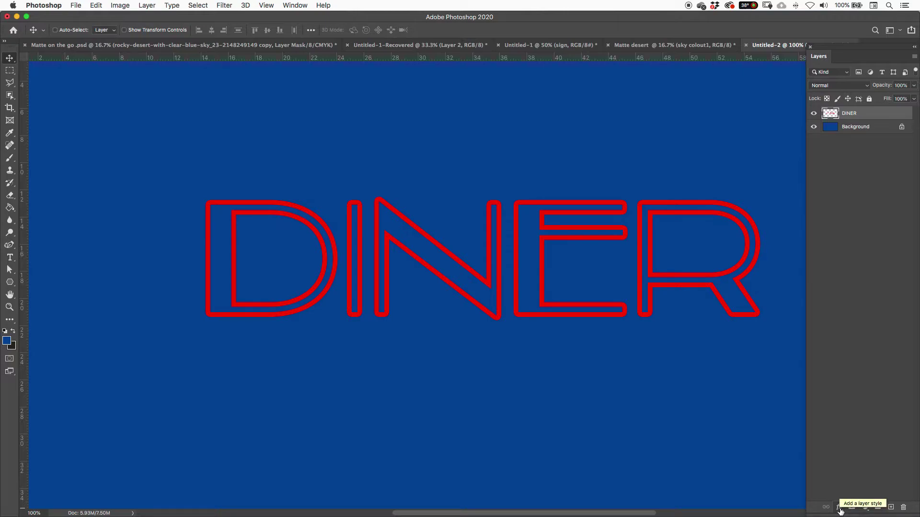
Step: Add a Bevel & Emboss to DINER with its own light angle of 64°
click(839, 508)
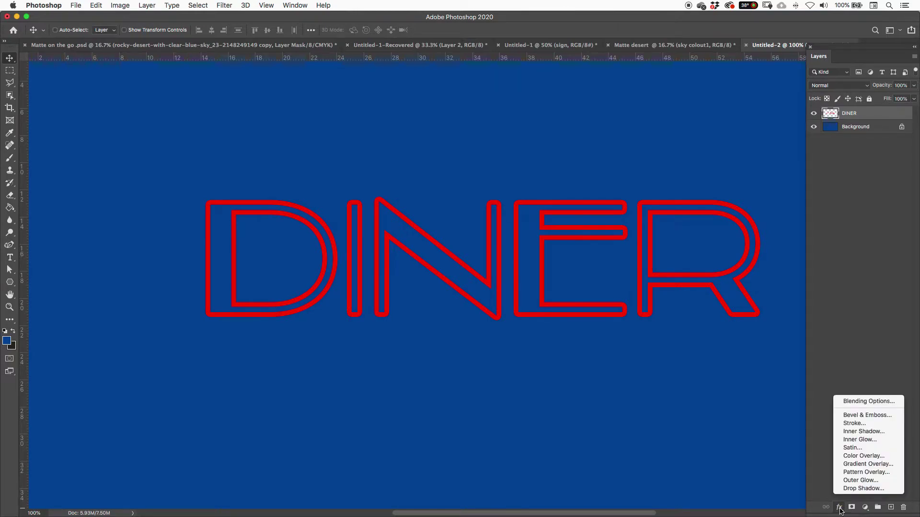
click(852, 417)
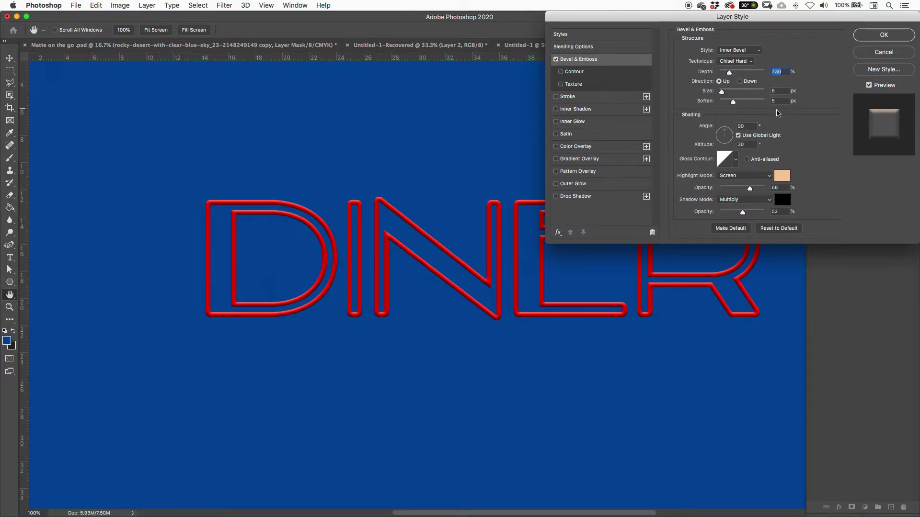
click(737, 136)
drag(725, 133, 728, 131)
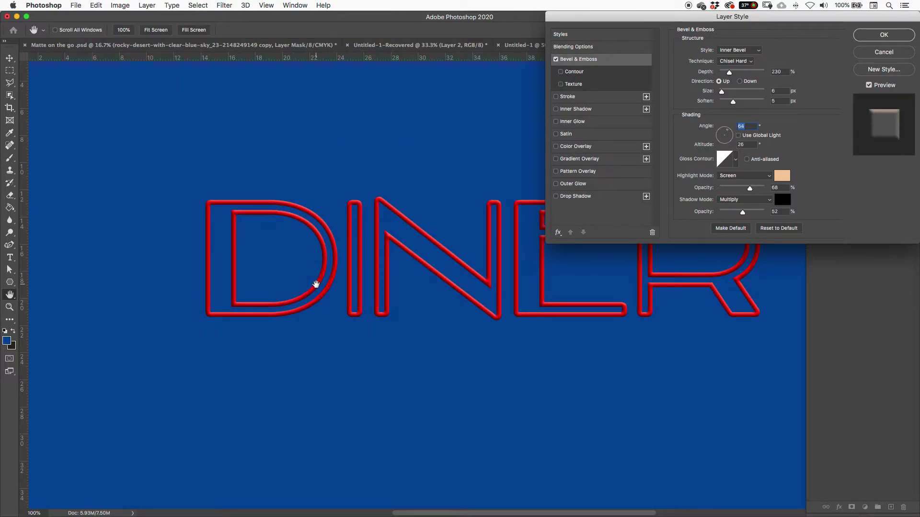
click(882, 38)
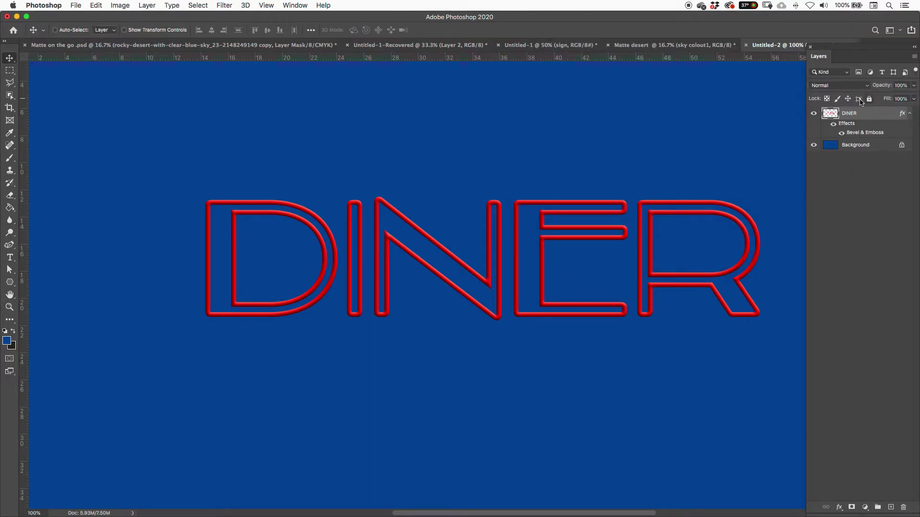
Step: Rasterize the DINER layer style and zoom out to fit the document
right_click(863, 116)
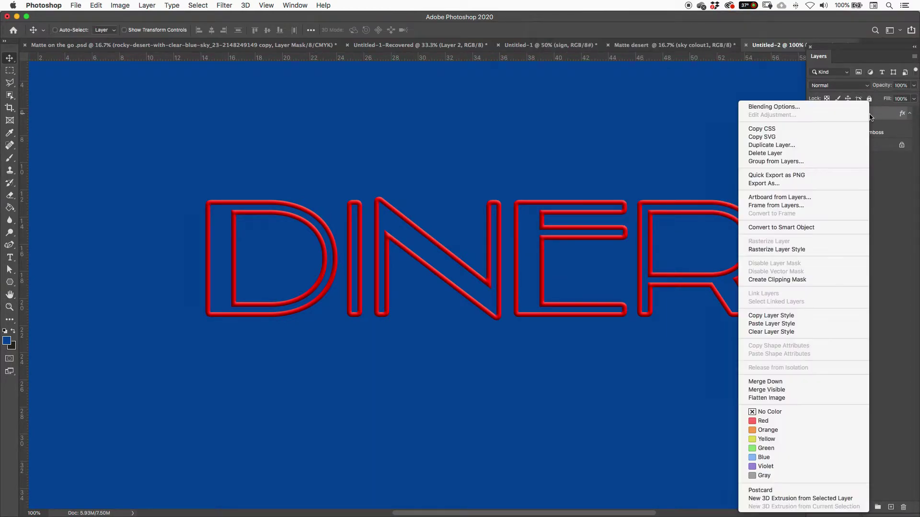
click(807, 250)
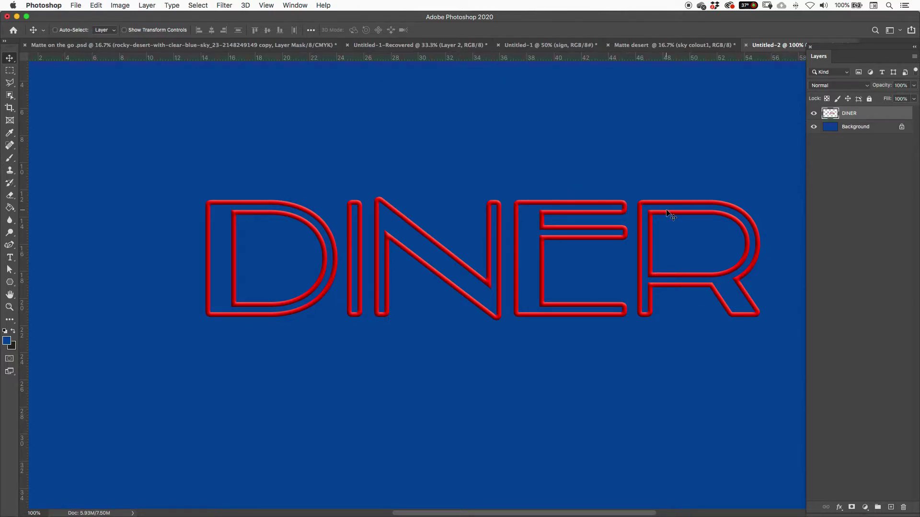
key(super+minus)
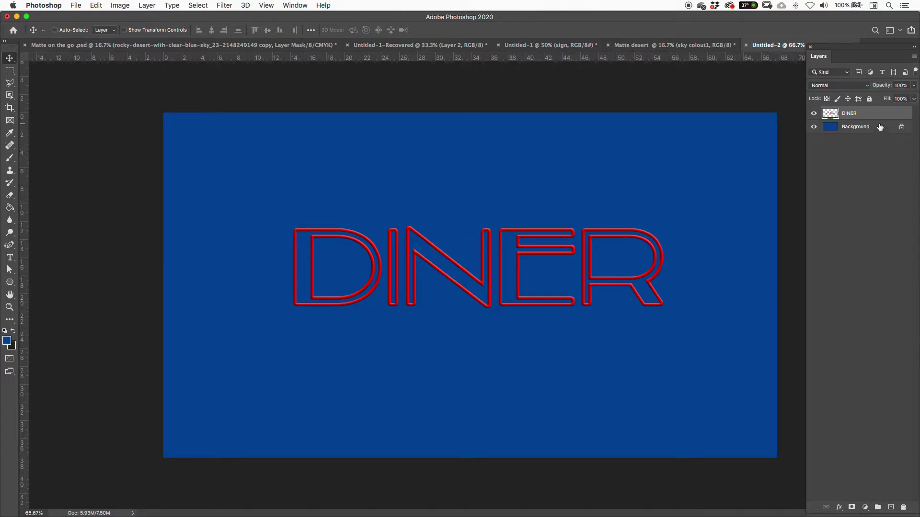
Step: Add a new empty layer above Background and choose the Hard Round brush preset
key(alt+bracketleft)
click(891, 507)
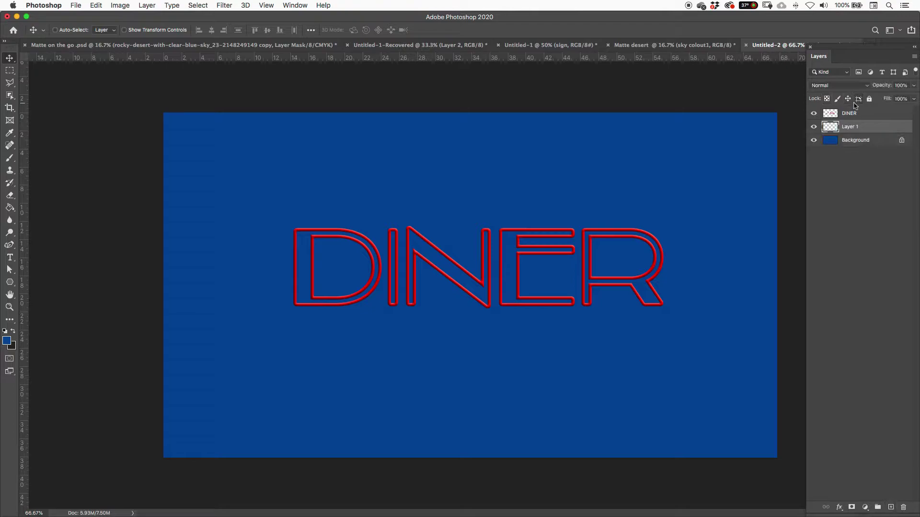
key(b)
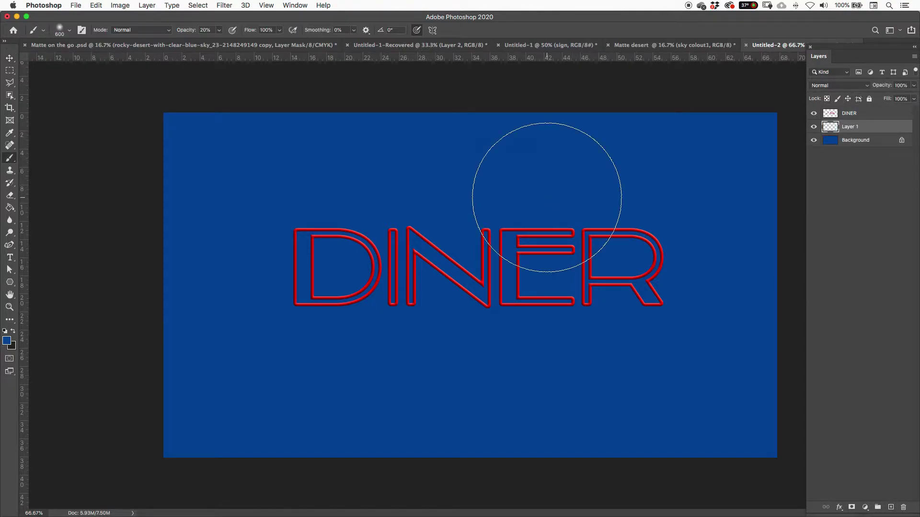
right_click(549, 202)
click(680, 178)
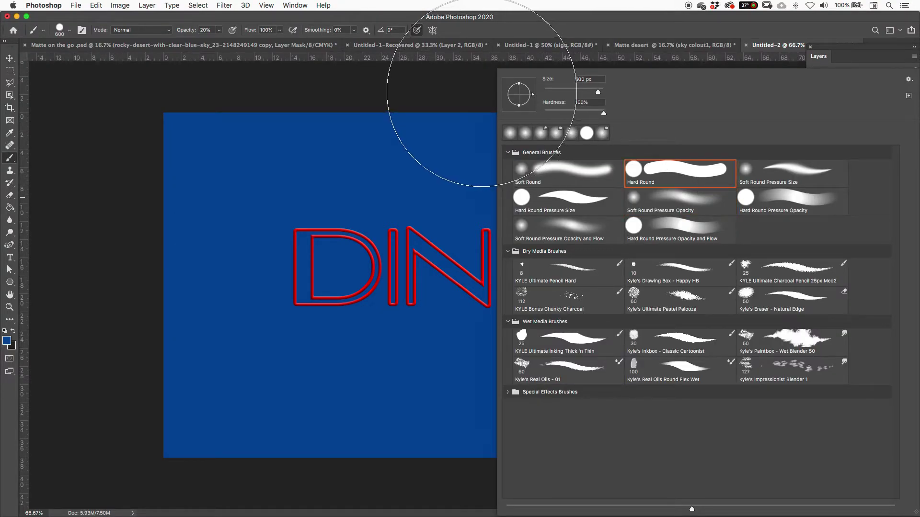
click(554, 23)
Step: Set the brush to 30 px, foreground dark grey #474747, and opacity 100%
key(bracketleft)
key(bracketleft)
key(bracketleft)
key(bracketleft)
key(bracketleft)
key(bracketleft)
key(bracketleft)
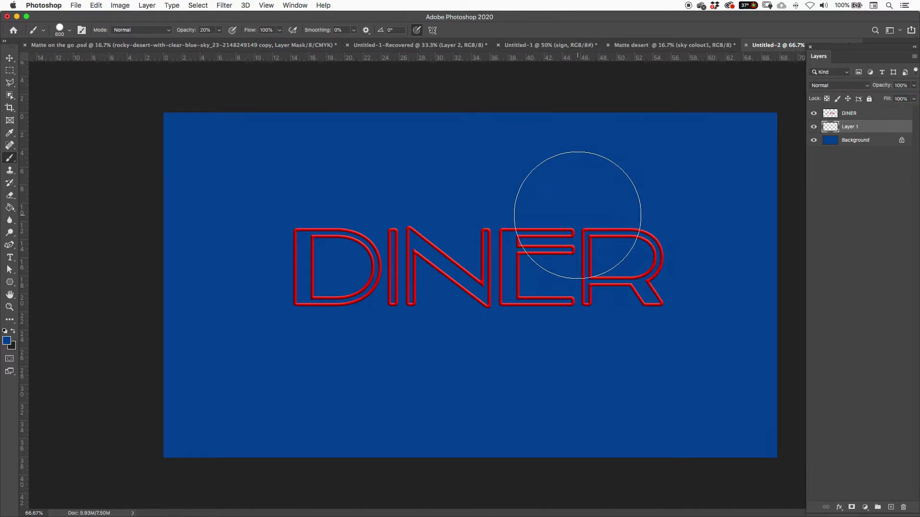
key(bracketleft)
key(bracketleft)
key(bracketleft)
key(bracketleft)
key(bracketleft)
key(bracketleft)
key(bracketleft)
click(7, 341)
drag(589, 294, 503, 297)
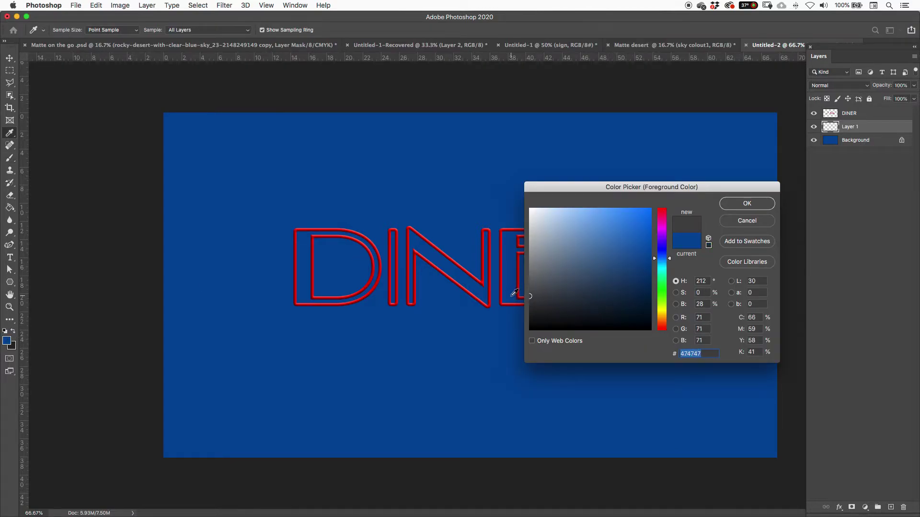
click(753, 201)
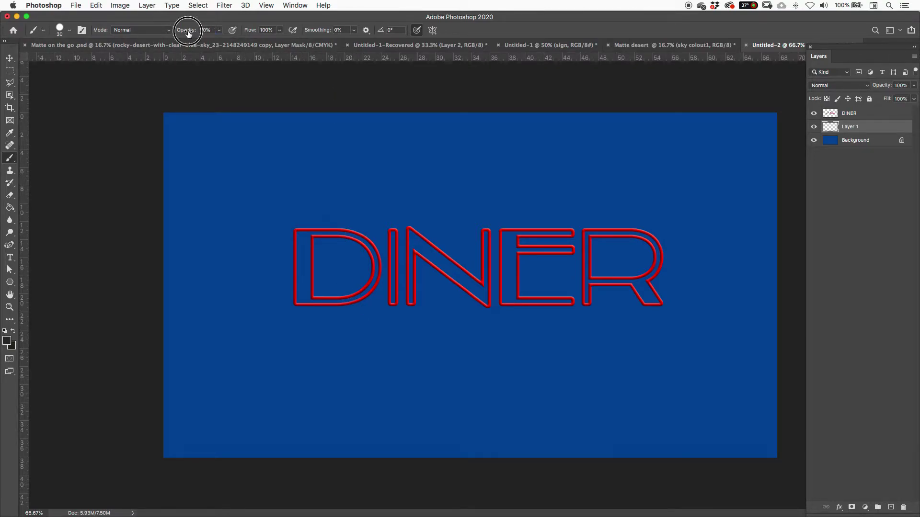
drag(187, 34, 355, 174)
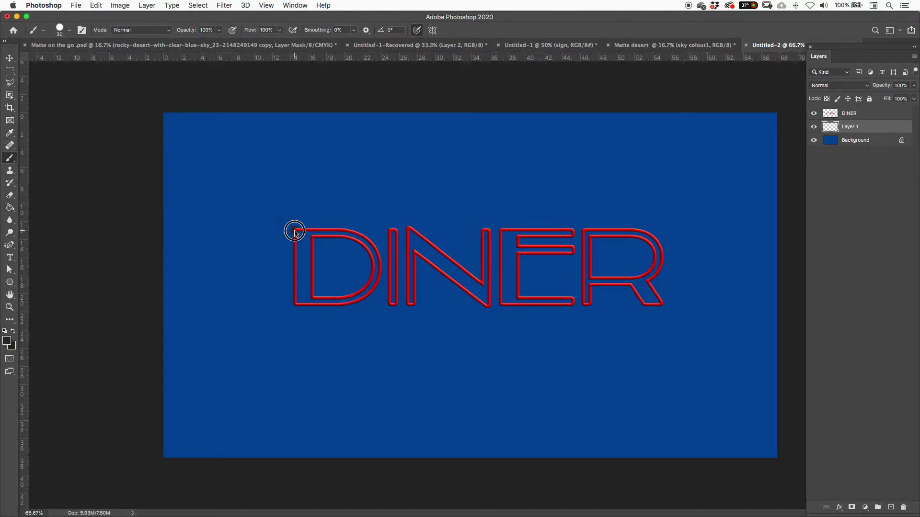
Step: Stamp dark grey dots at the top and bottom ends of D, I and N
click(294, 230)
click(293, 304)
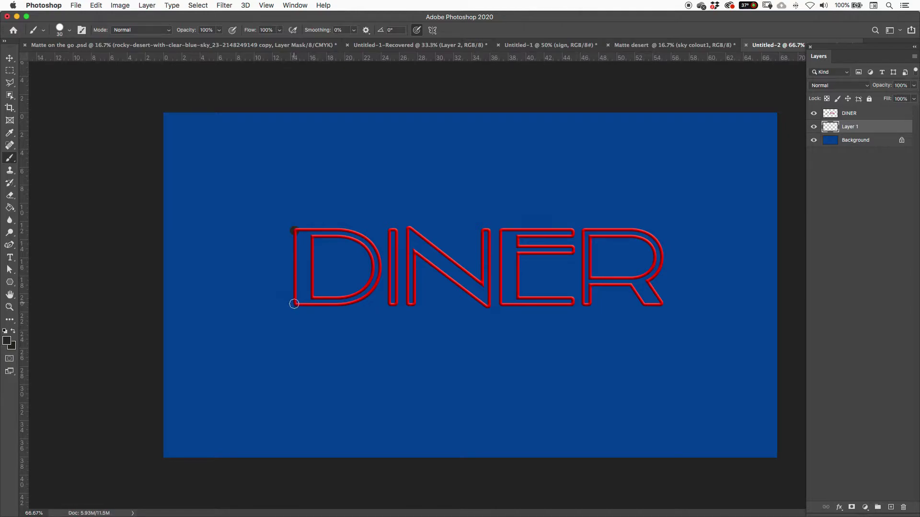
click(391, 229)
click(408, 228)
click(486, 231)
click(488, 307)
click(414, 305)
click(392, 305)
Step: Stamp dots at the E and R corners, E's middle arm, R's leg and inner junction
click(501, 230)
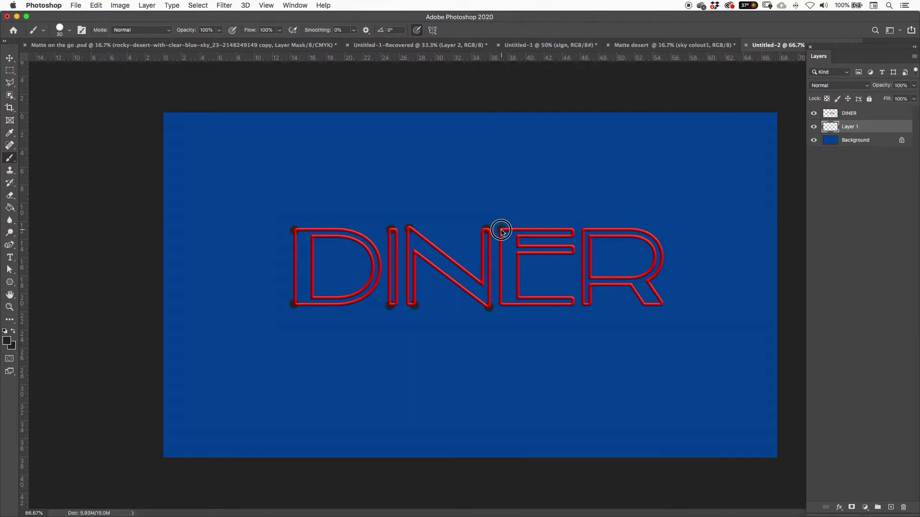
click(573, 248)
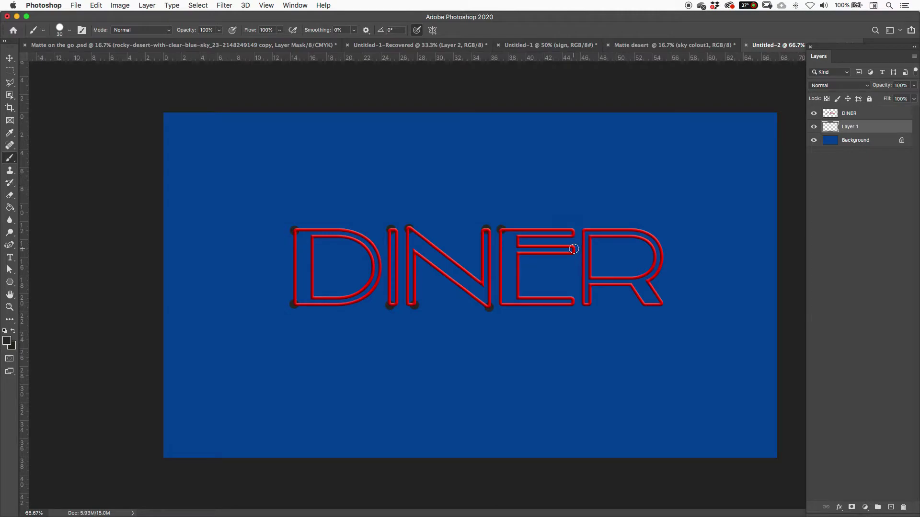
click(502, 306)
click(584, 230)
click(664, 306)
click(584, 308)
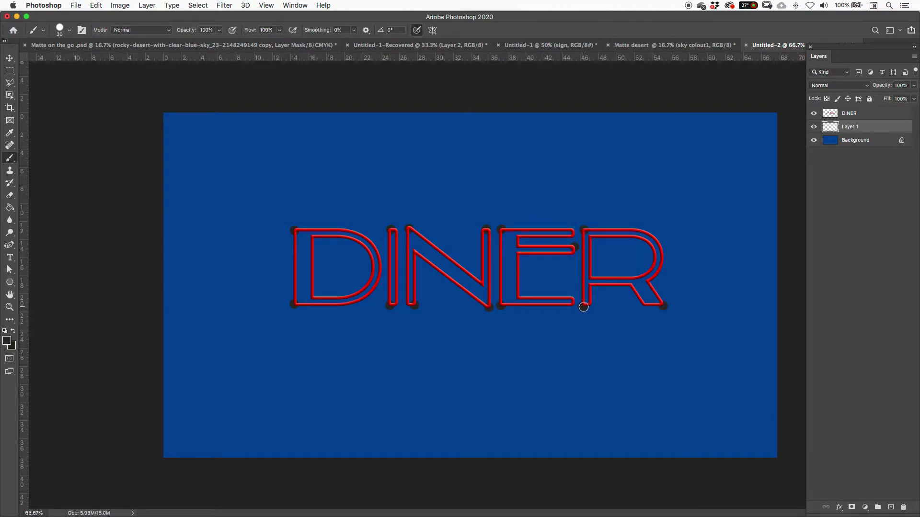
click(592, 275)
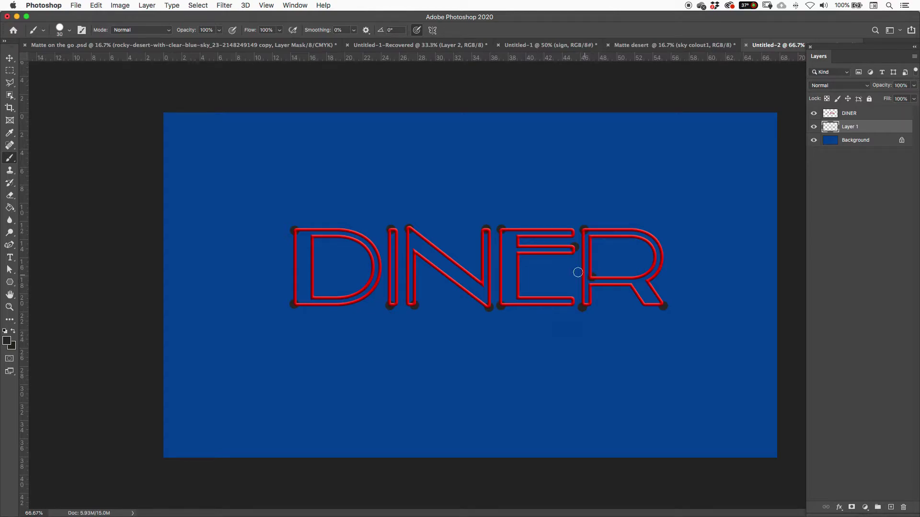
Step: Add dots at the middle junctions of the E, N, D and R strokes
click(518, 274)
click(479, 275)
click(408, 272)
click(385, 272)
click(314, 273)
click(658, 275)
click(372, 272)
click(839, 507)
Step: Add Bevel & Emboss to the dots with a pure white highlight and a shallower, softer bevel
click(853, 415)
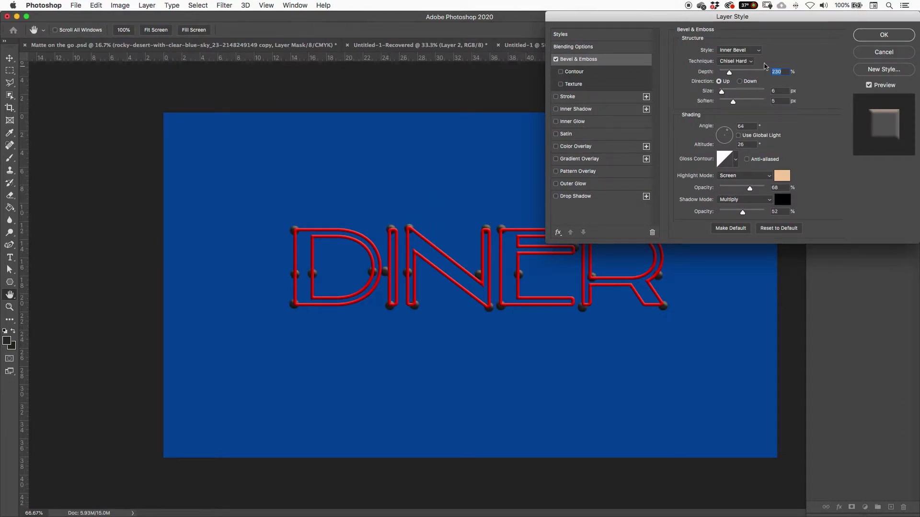
click(782, 176)
drag(580, 245, 408, 151)
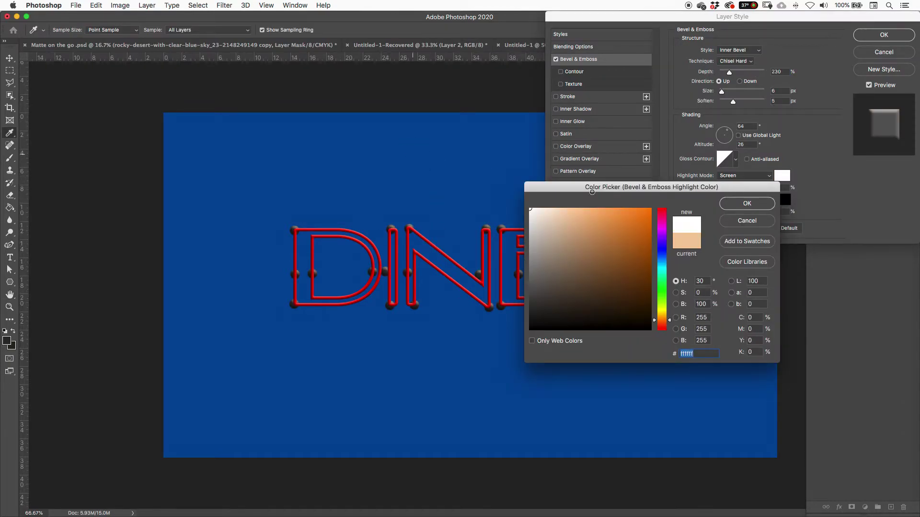
click(765, 211)
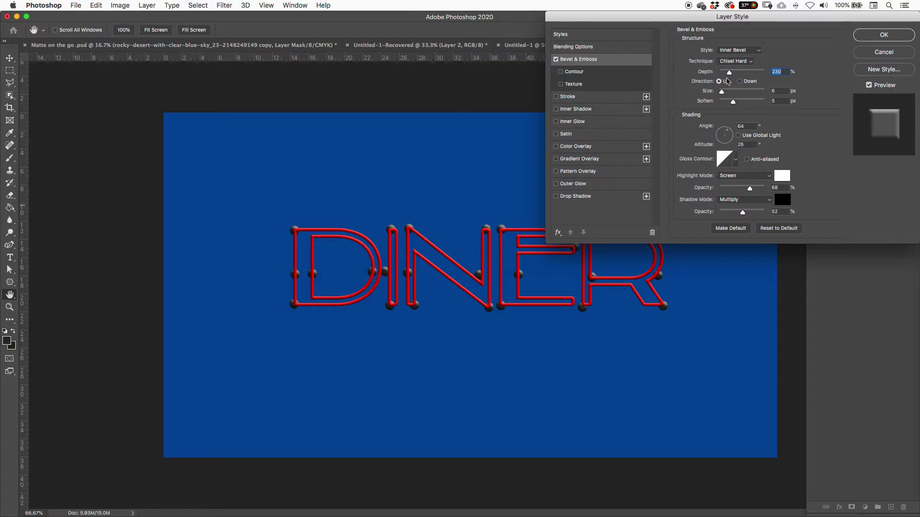
drag(728, 73, 723, 93)
click(723, 93)
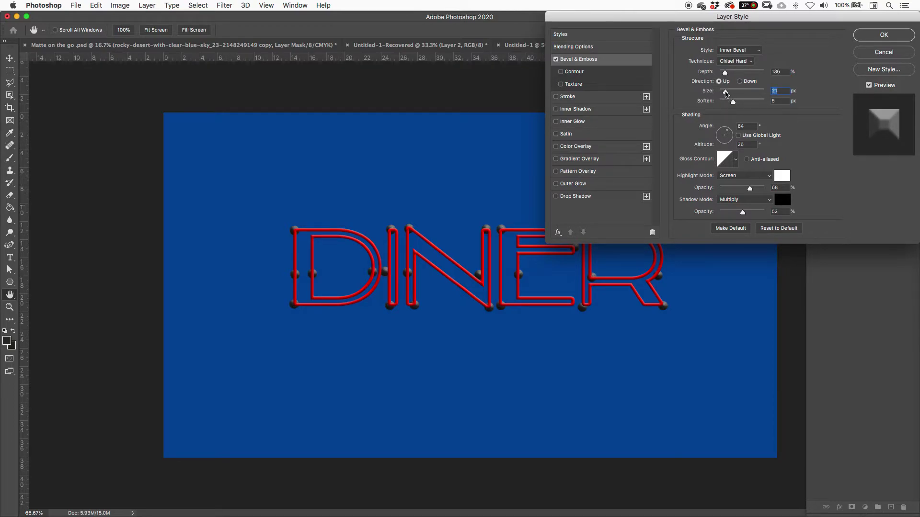
click(724, 93)
drag(723, 93, 728, 73)
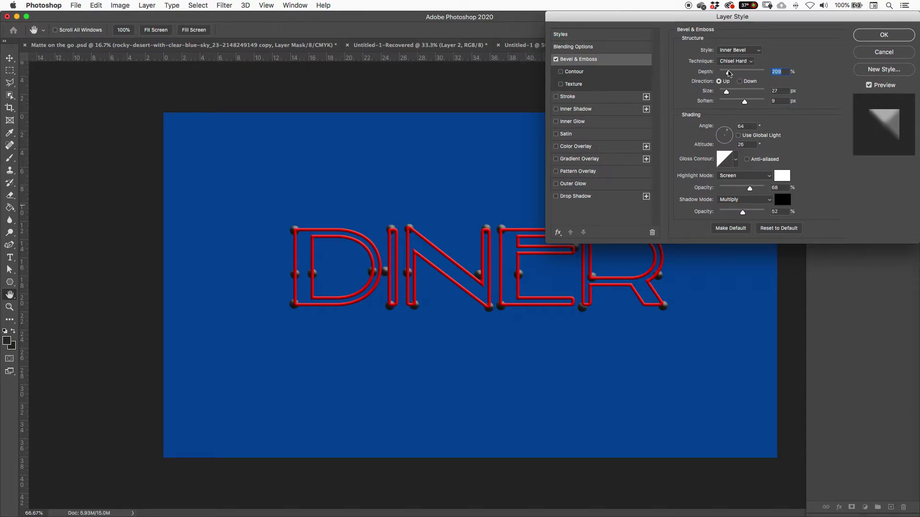
Step: Set the bevel to Smooth technique with Depth 136% and a smaller Size of 6
key(super+equal)
key(super+equal)
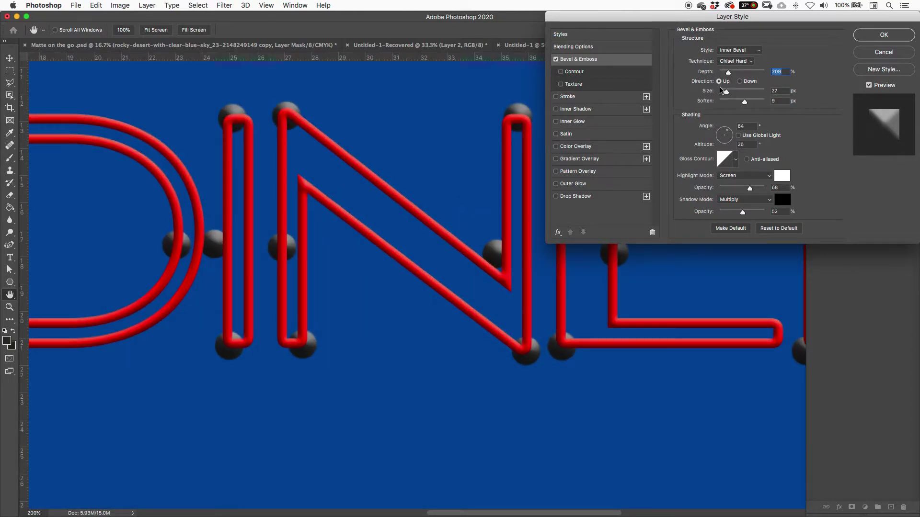
drag(726, 91, 729, 102)
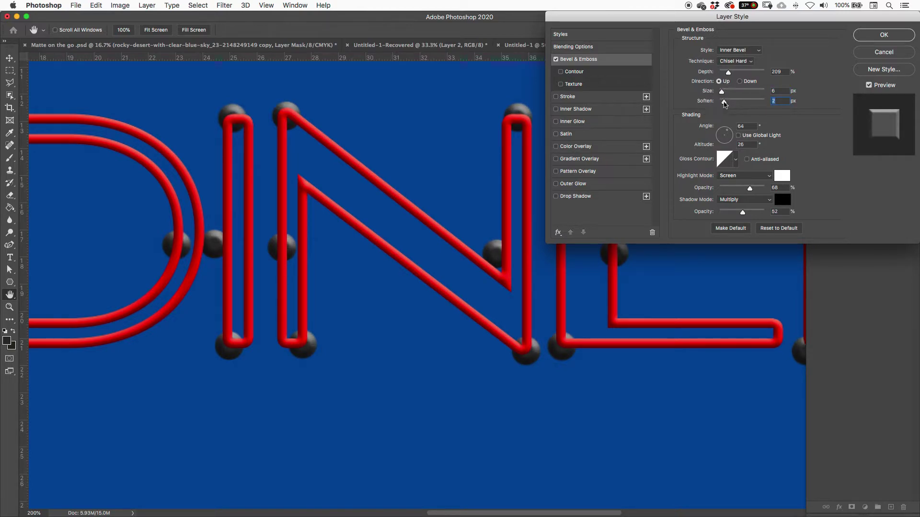
drag(727, 73, 722, 94)
click(736, 61)
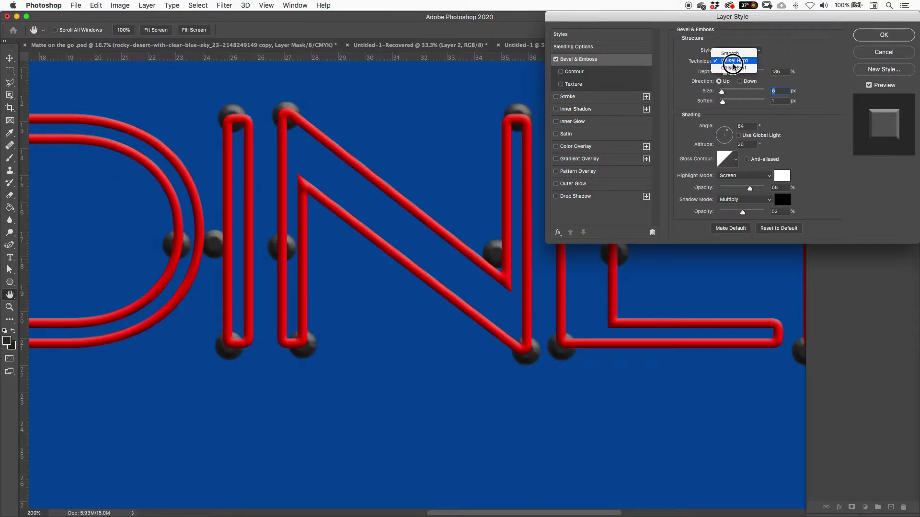
click(734, 70)
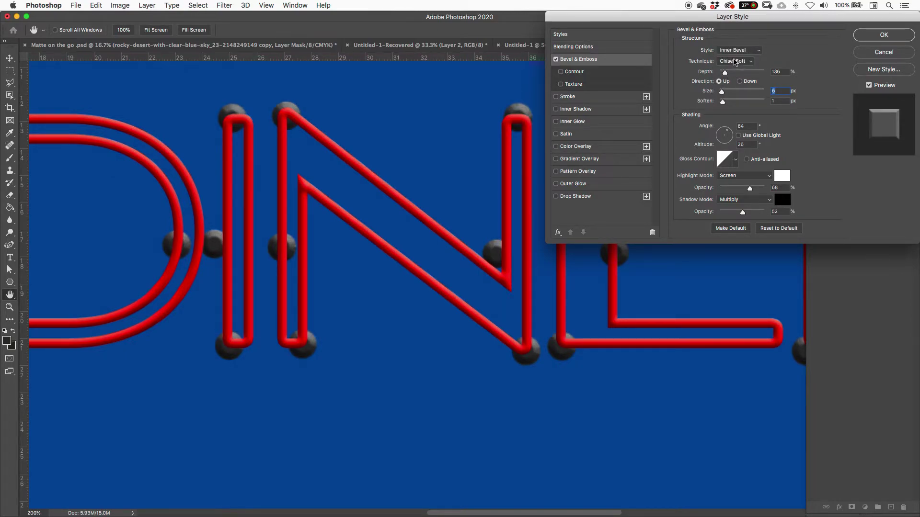
click(735, 60)
click(732, 54)
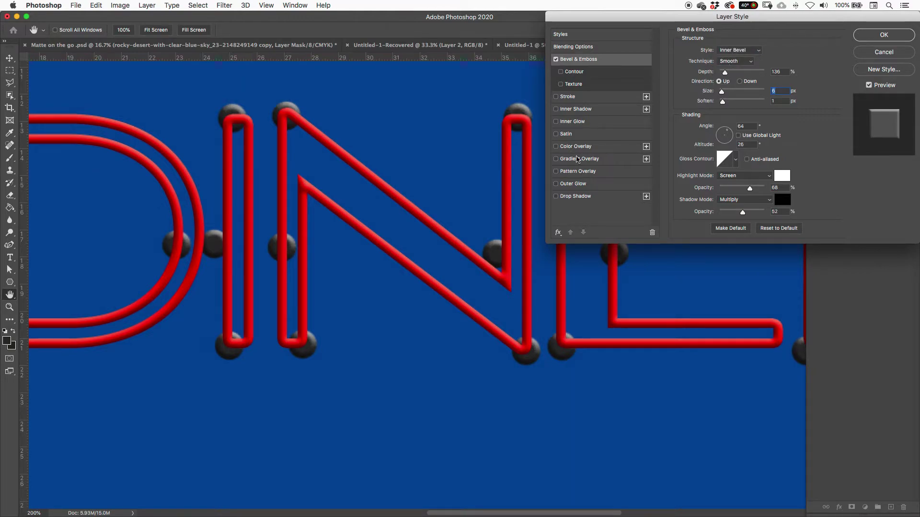
Step: Set the light to −16° angle and 53° altitude with 33% highlight opacity, and apply
key(super+minus)
key(super+minus)
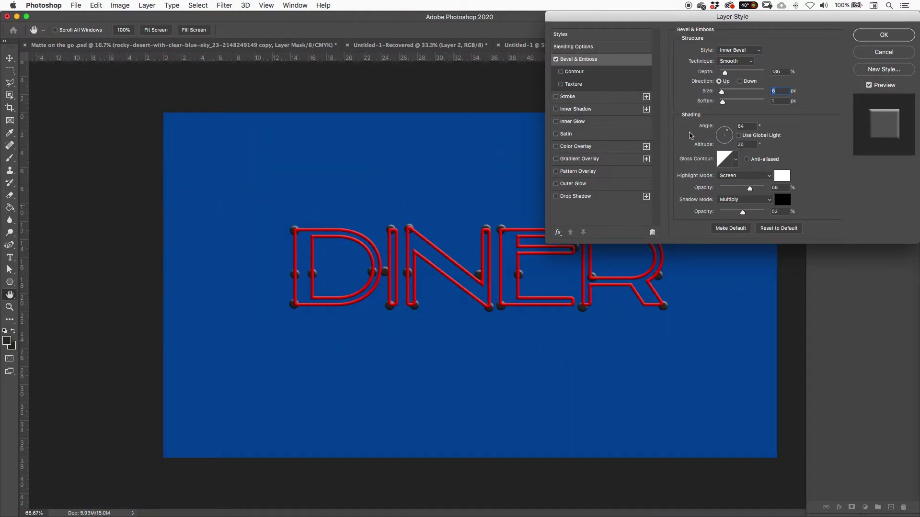
drag(724, 140, 728, 138)
drag(738, 192, 735, 190)
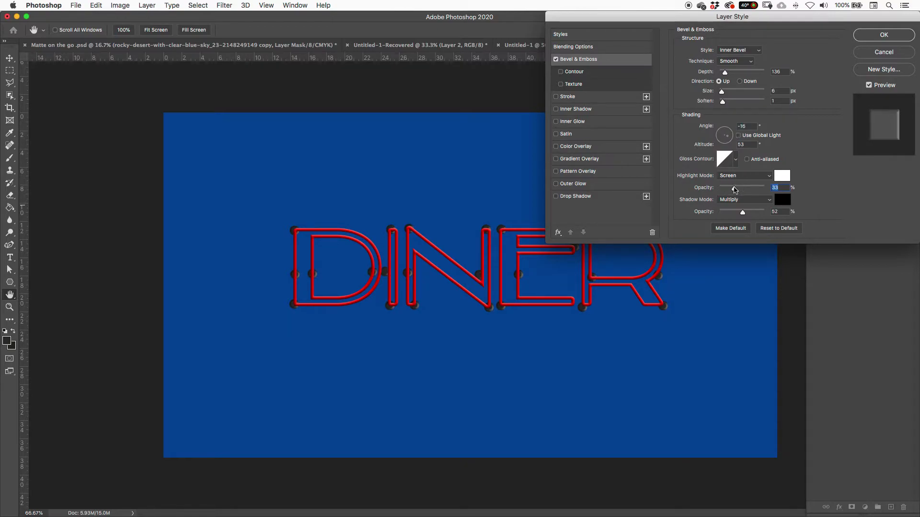
click(880, 38)
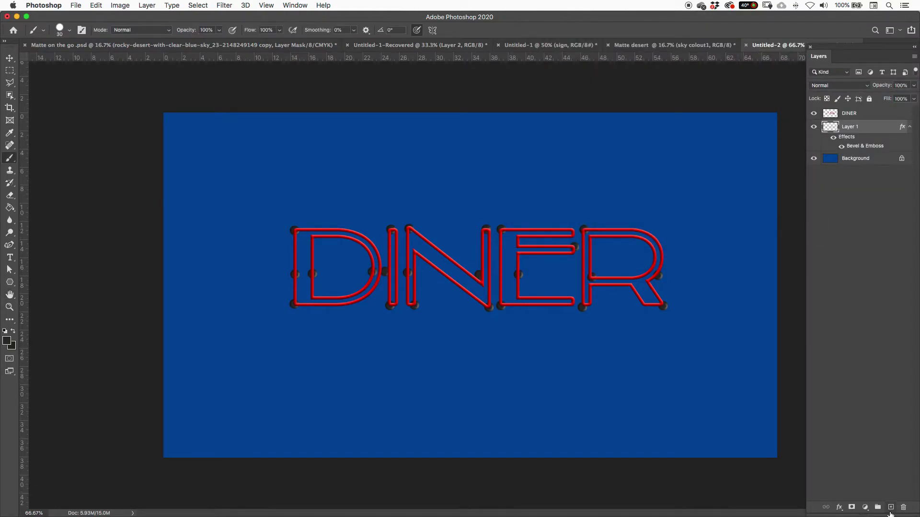
Step: Add Layer 2 beneath the dots layer and make the brush smaller
click(890, 509)
drag(883, 127, 857, 168)
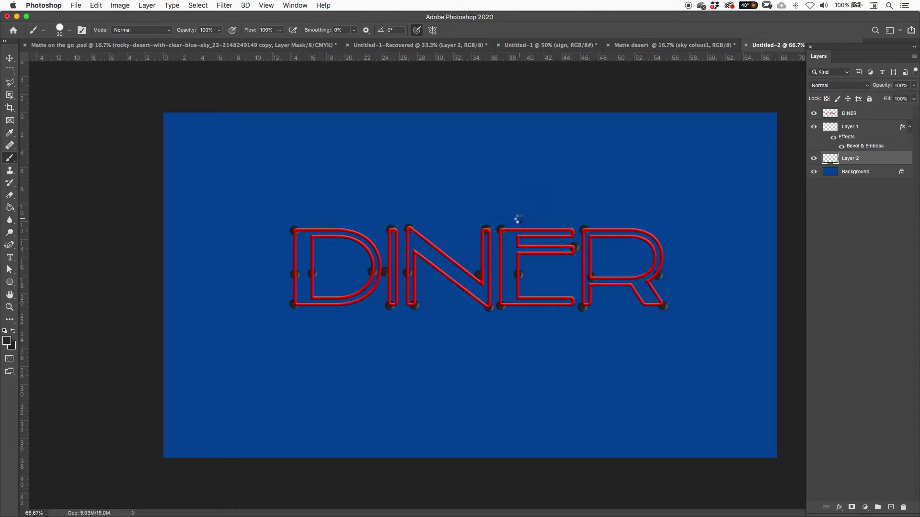
key(bracketleft)
click(864, 126)
click(867, 159)
Step: Paint a straight dark grey rail along the tops of the DINER letters
drag(292, 231, 691, 232)
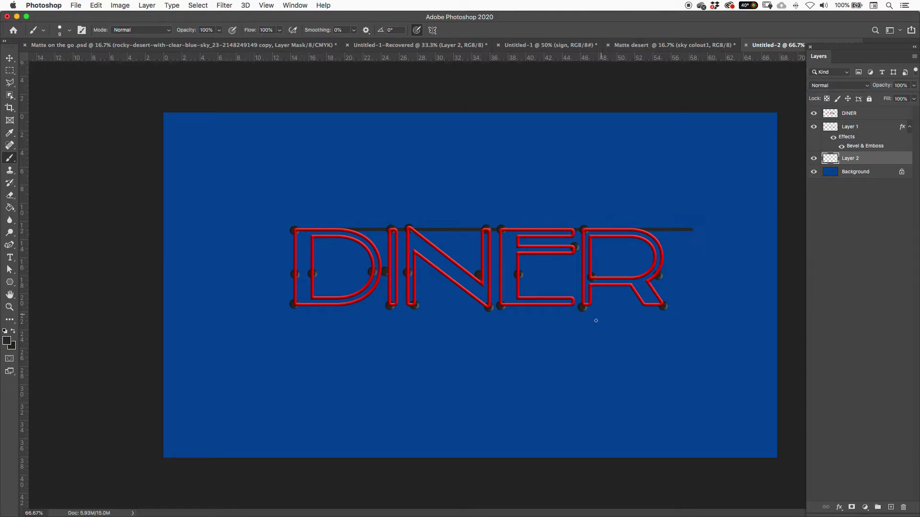
key(super+z)
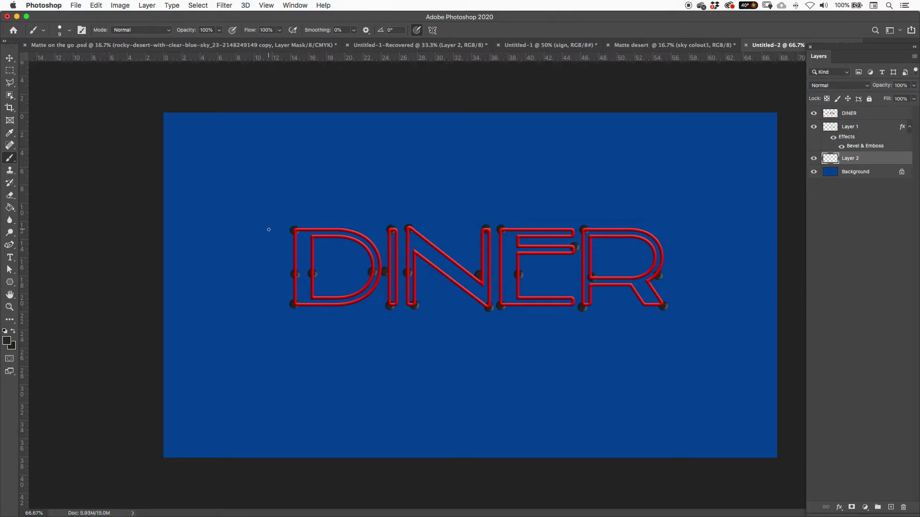
drag(268, 229, 690, 235)
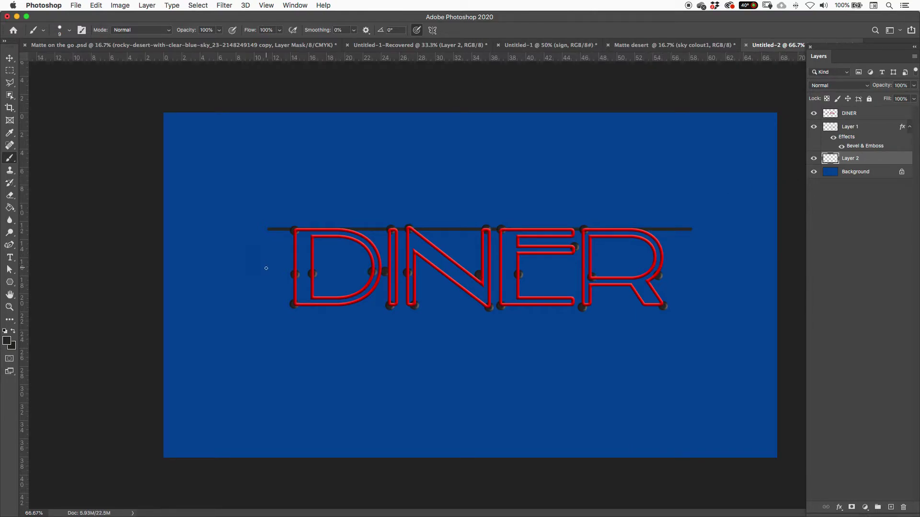
Step: Duplicate the wire rail twice, through the middle and along the bottom of the letters
key(v)
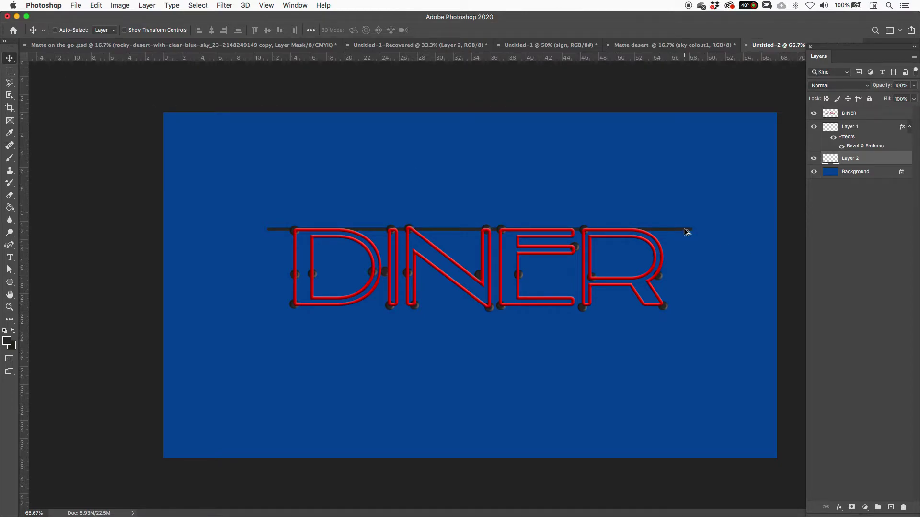
drag(686, 231, 680, 275)
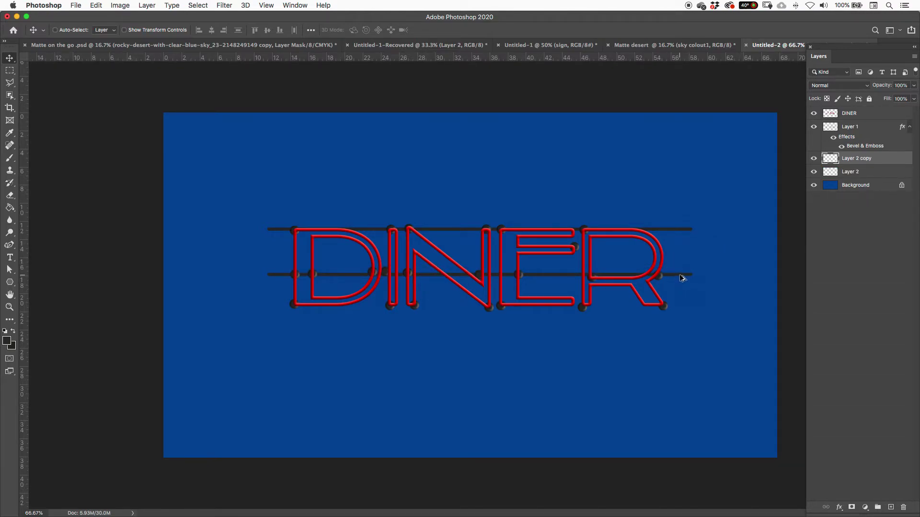
drag(682, 277, 680, 308)
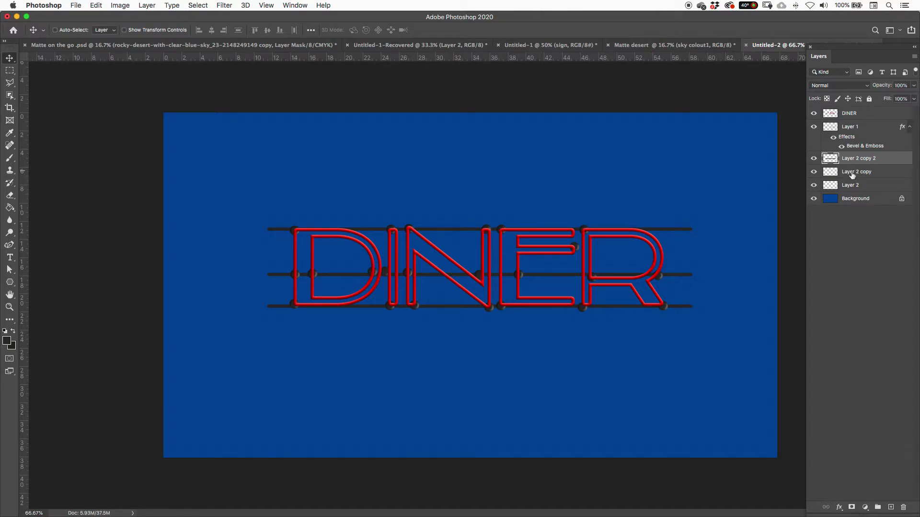
click(814, 162)
click(814, 162)
Step: Merge the three wire rail layers into one and check it against the other layers
shift+click(875, 188)
right_click(876, 187)
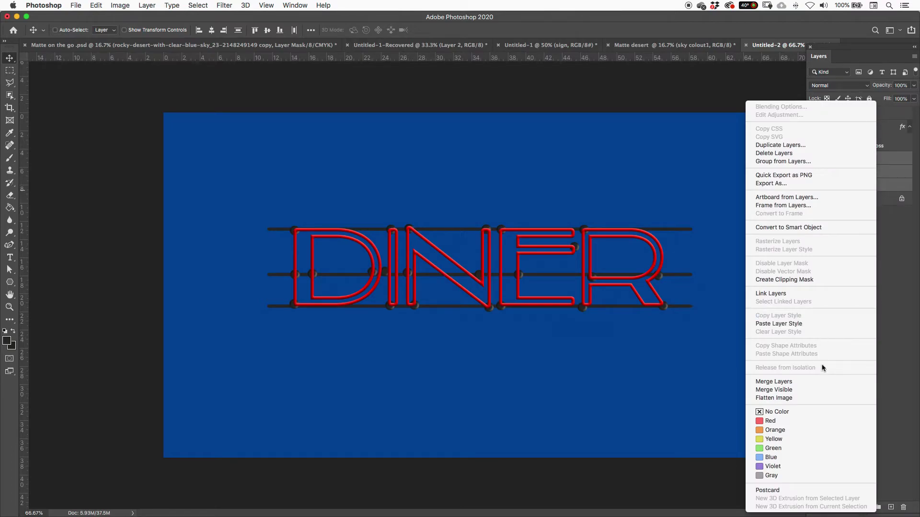
click(815, 382)
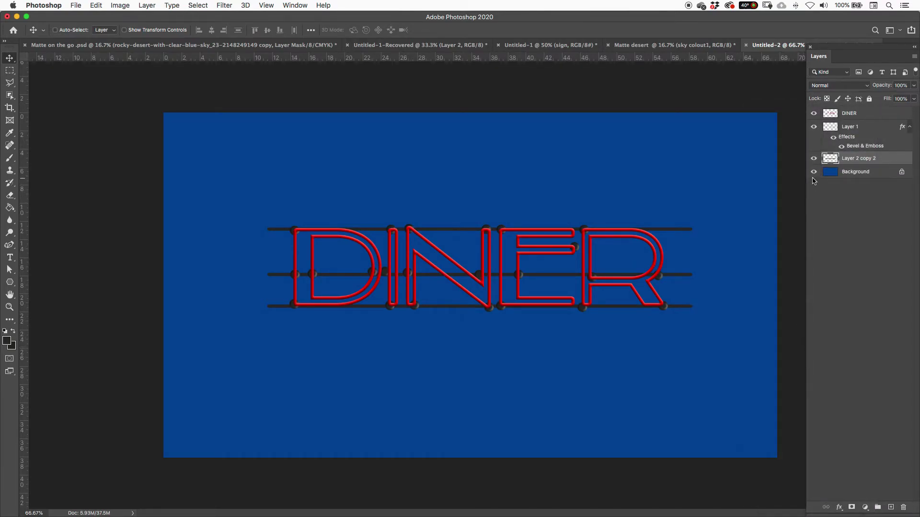
click(813, 159)
click(813, 158)
click(814, 127)
click(814, 127)
click(814, 115)
click(814, 115)
Step: Merge the wire rails with the bevelled bumps in Layer 1 into one layer
click(850, 127)
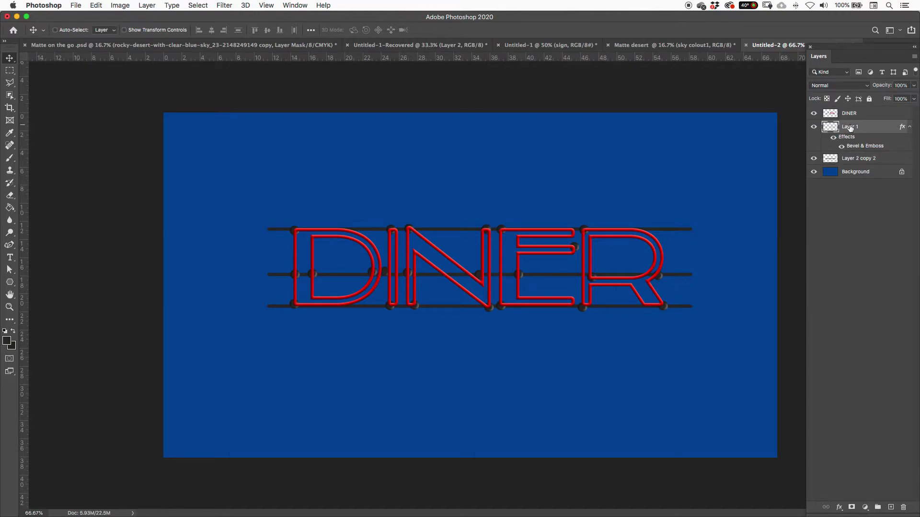
click(812, 129)
click(812, 130)
click(871, 161)
right_click(883, 162)
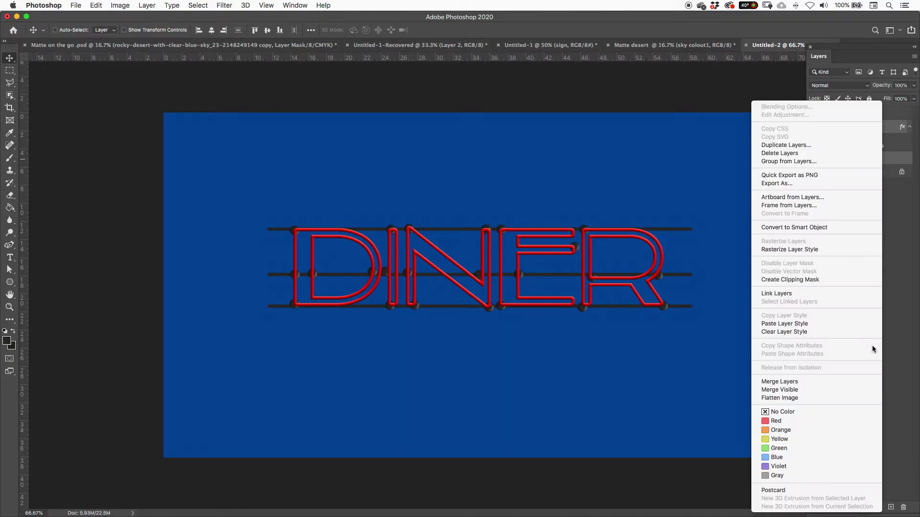
click(829, 382)
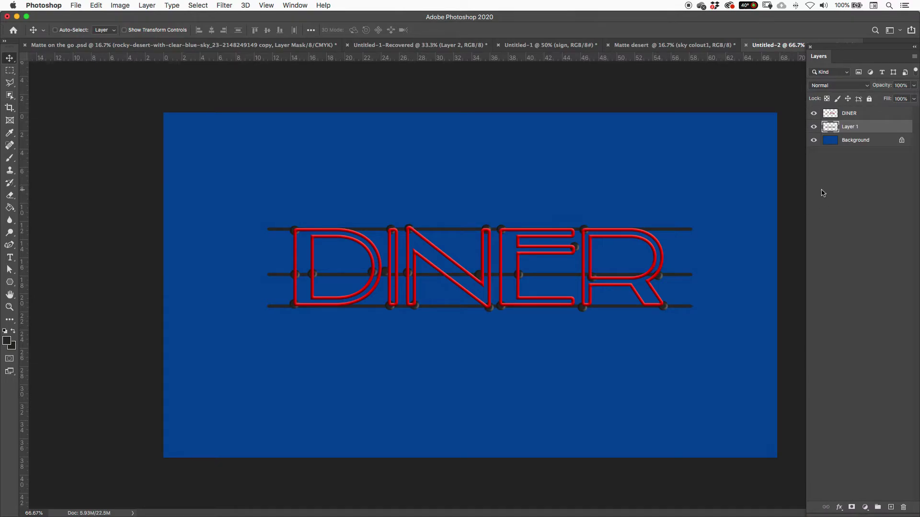
click(813, 127)
click(814, 127)
click(813, 113)
click(813, 113)
click(843, 115)
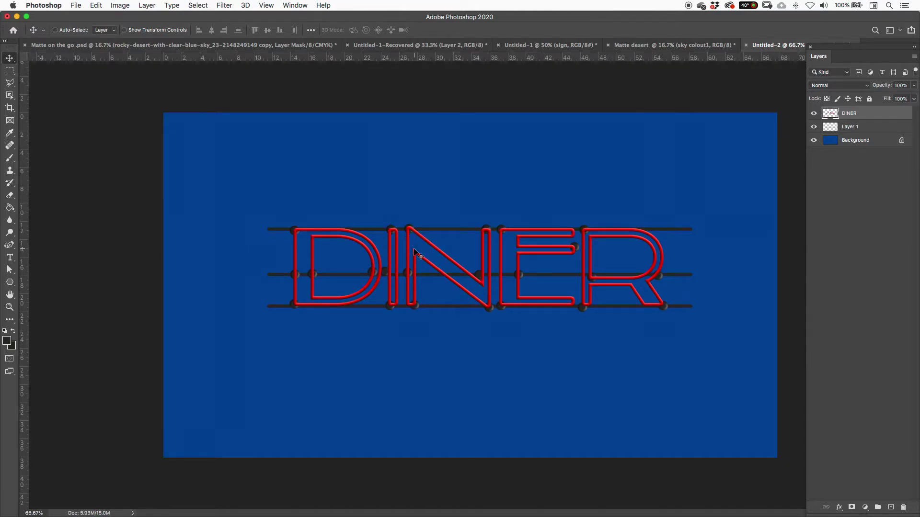
Step: Select the D, I and E letters with the Rectangular Marquee
key(m)
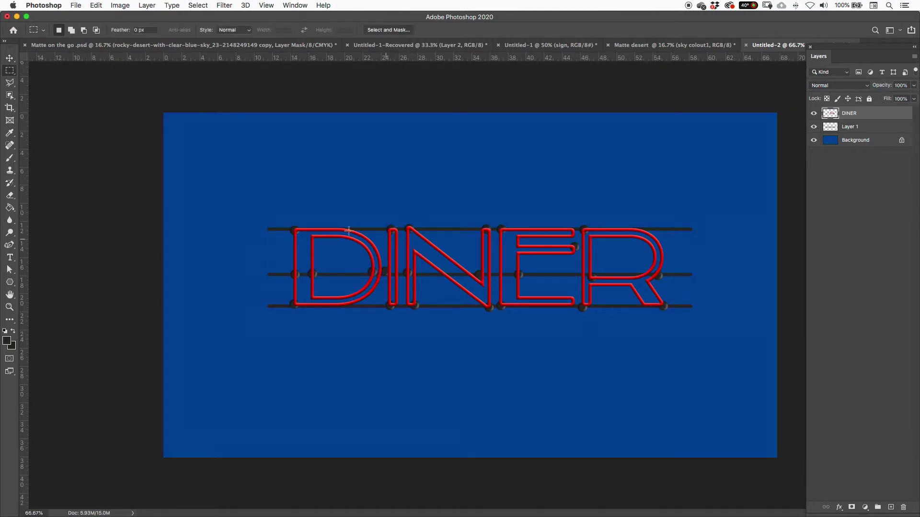
click(10, 72)
click(72, 71)
drag(282, 219, 402, 321)
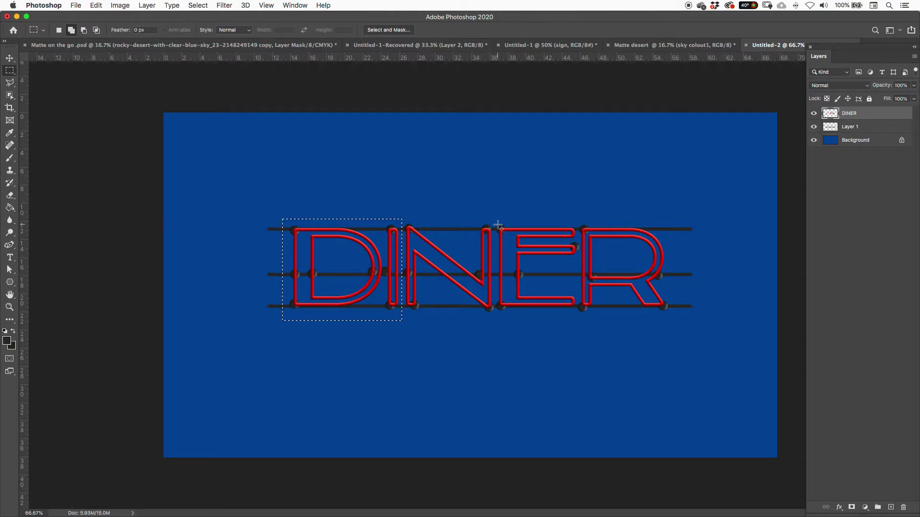
drag(497, 221, 577, 316)
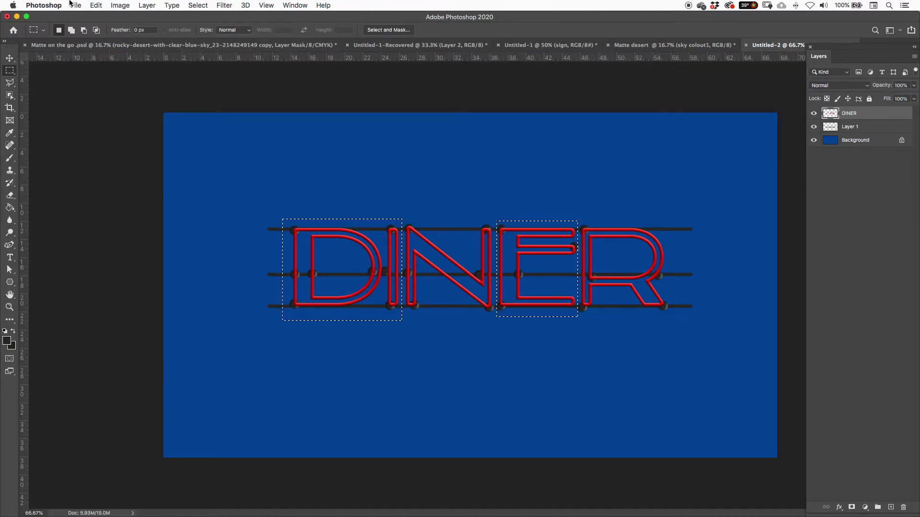
Step: Cut the selected letters and Paste in Place onto a new layer
click(103, 5)
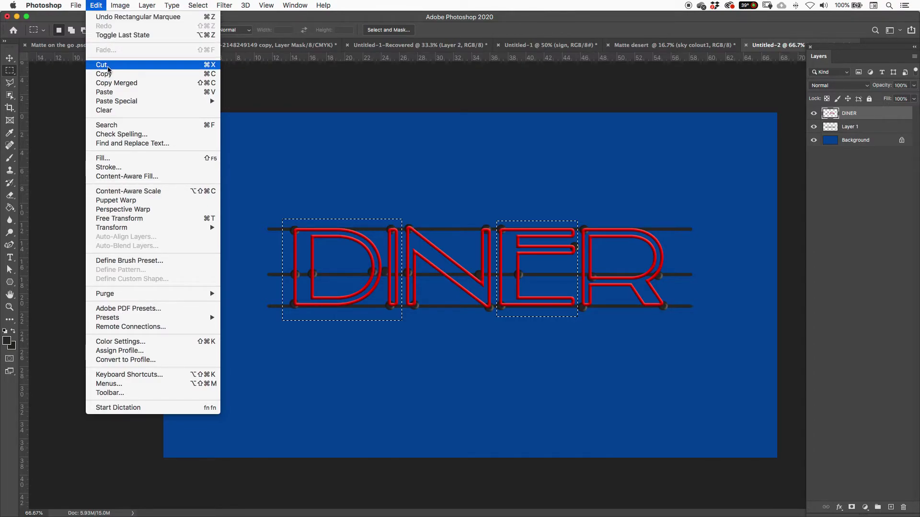
click(109, 69)
click(95, 6)
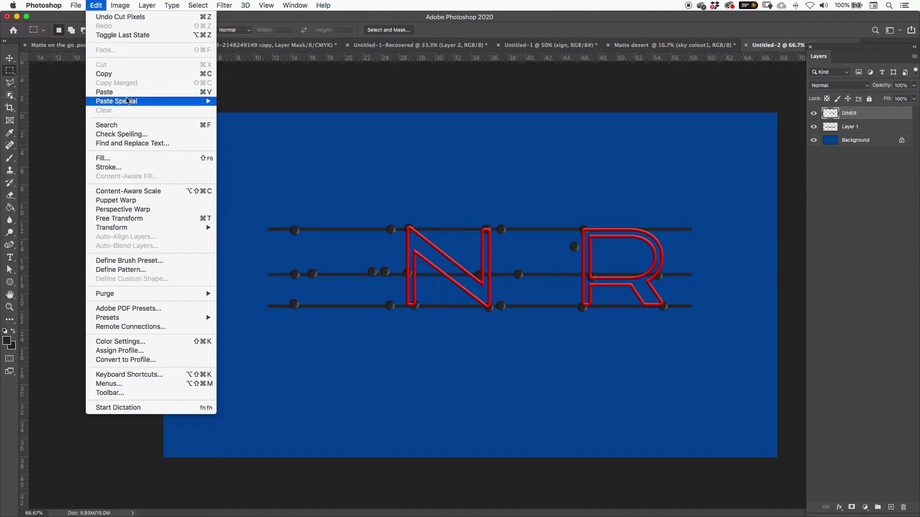
mouse_move(127, 101)
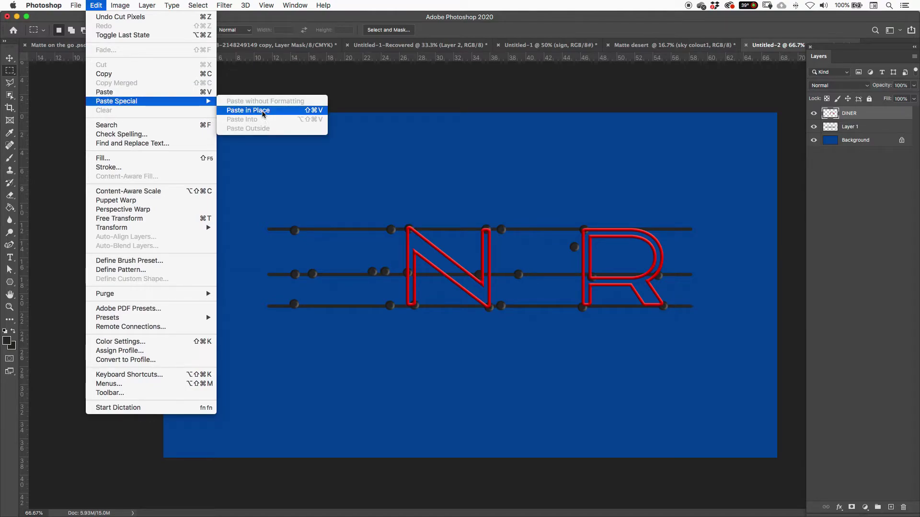
click(262, 112)
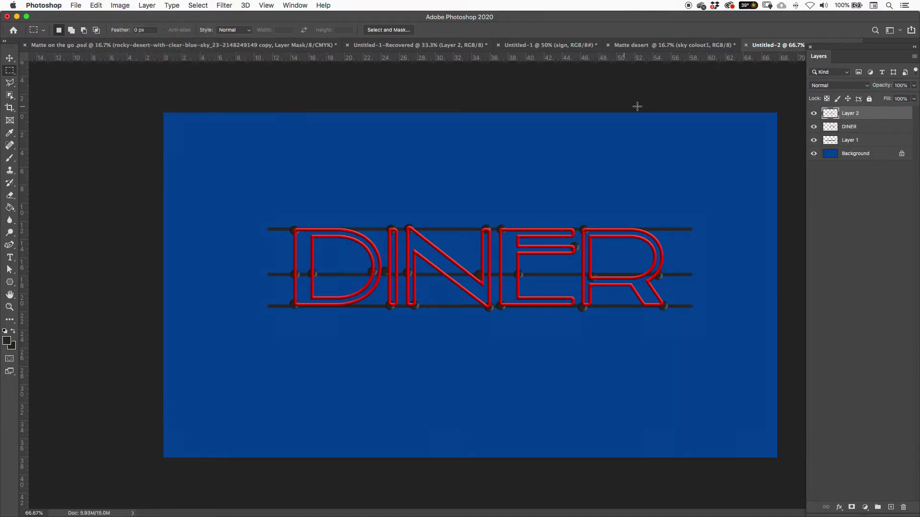
Step: Toggle the new letters layer and DINER layer to verify the split
click(813, 115)
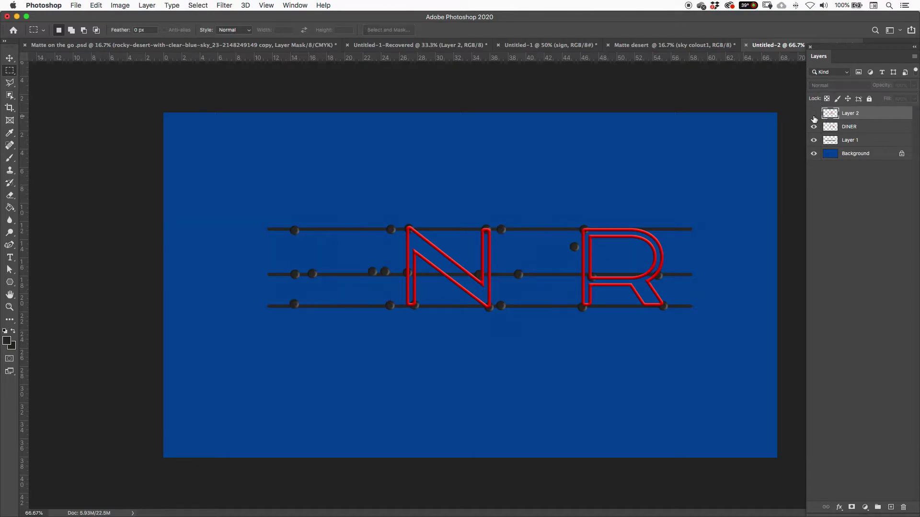
click(814, 115)
click(813, 115)
click(814, 115)
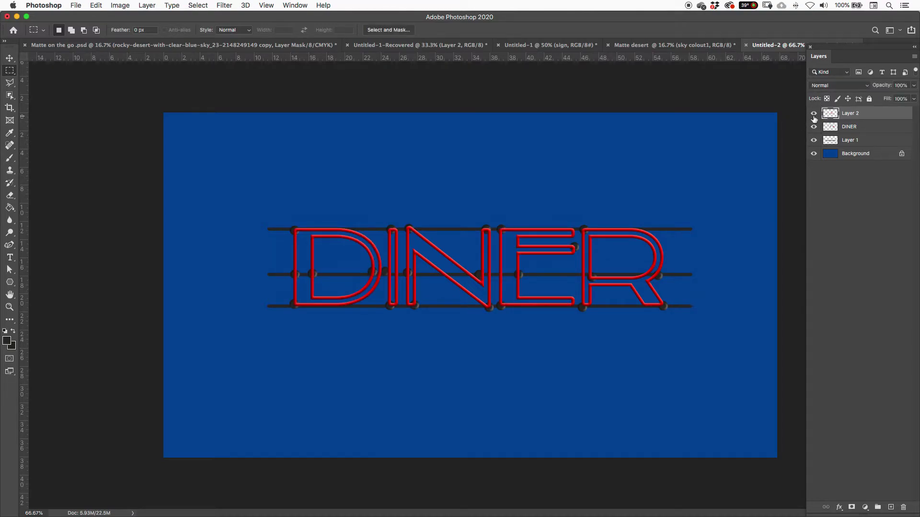
click(814, 127)
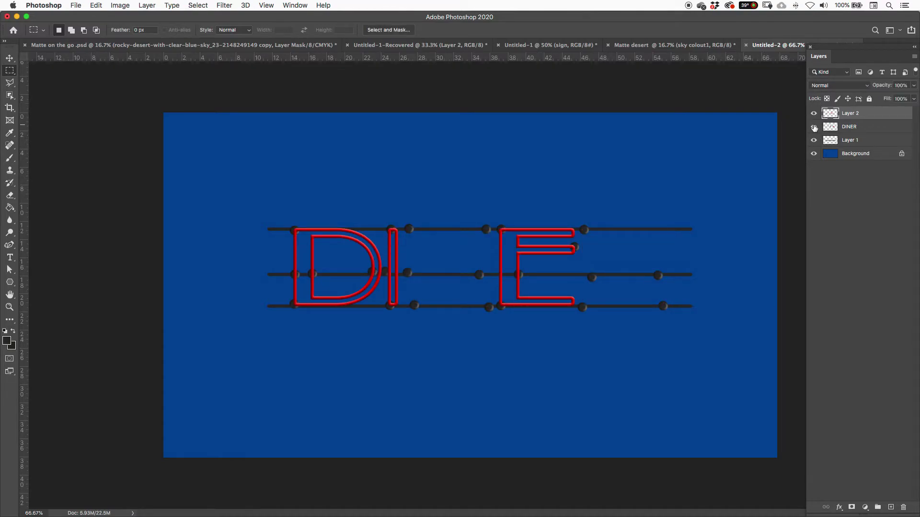
click(814, 128)
click(814, 128)
click(814, 127)
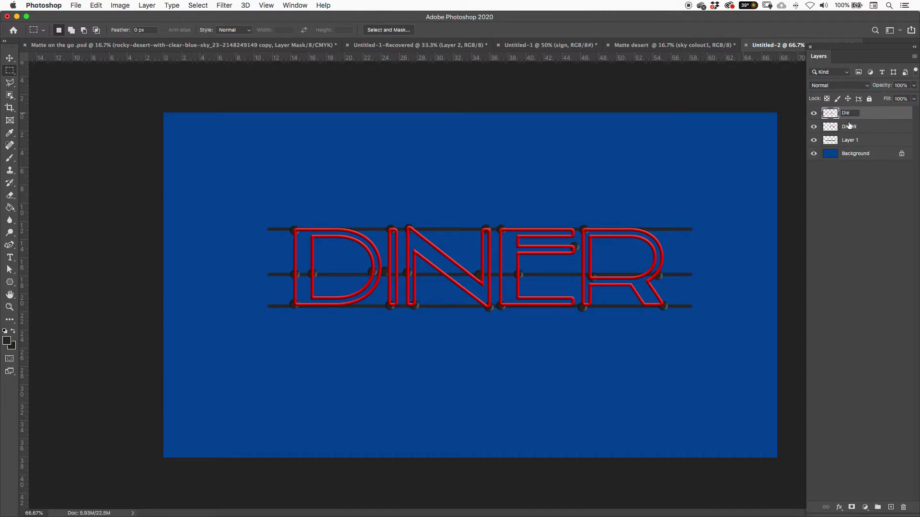
Step: Name the sign layers Die, NER and Bracket
click(848, 127)
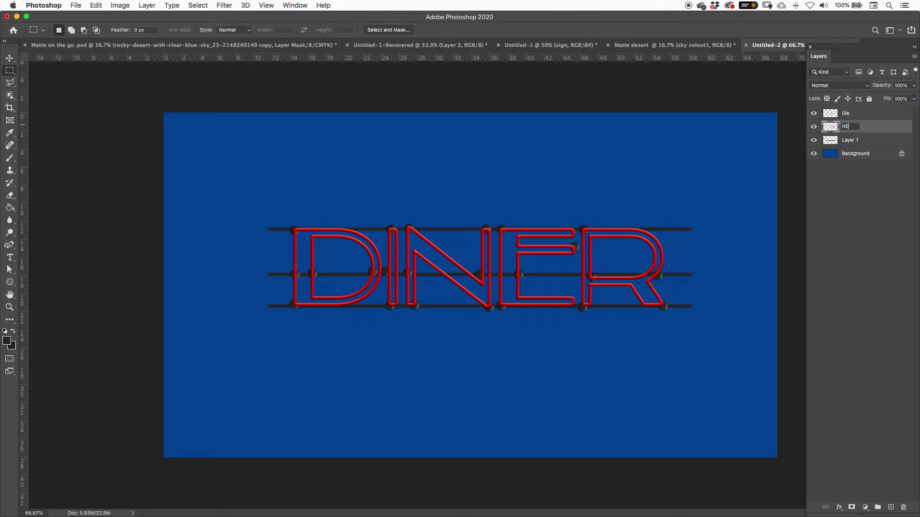
key(Return)
double_click(850, 140)
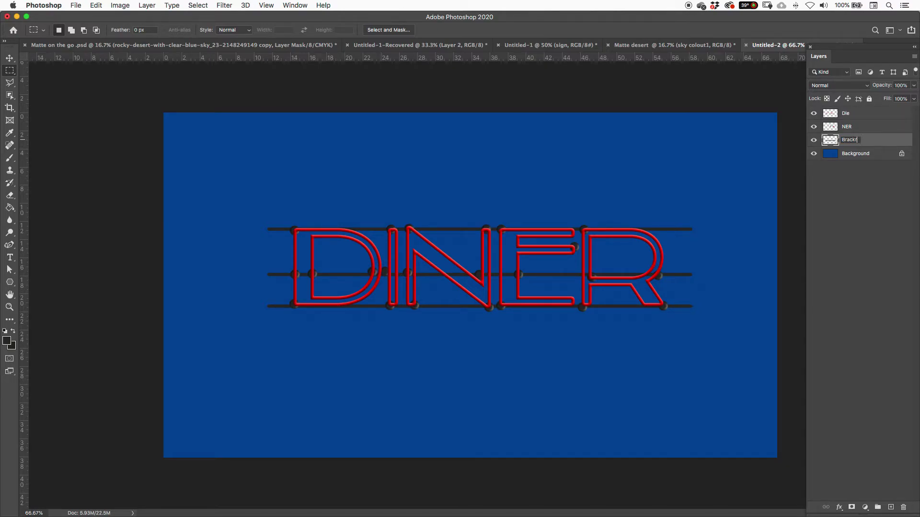
text(Bracket)
key(Return)
Step: Colour-tag the Die layer red, NER orange, and Bracket blue
right_click(860, 118)
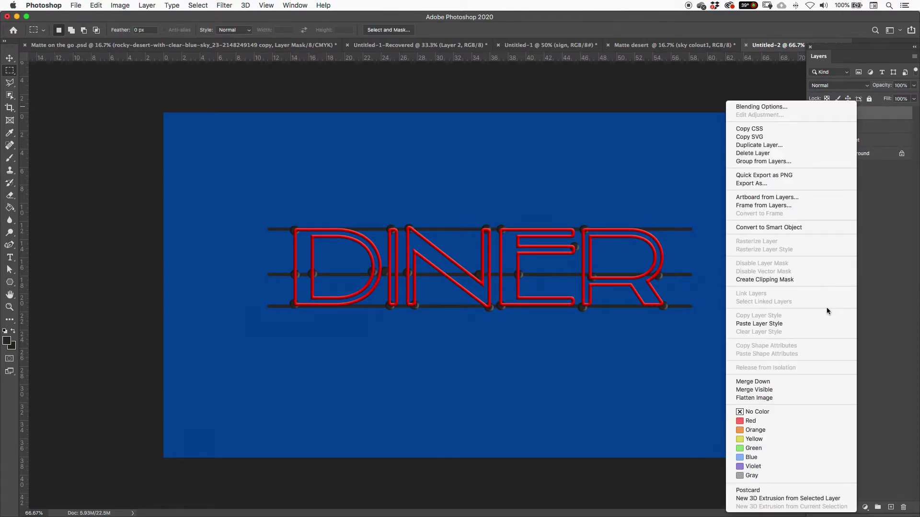
click(756, 421)
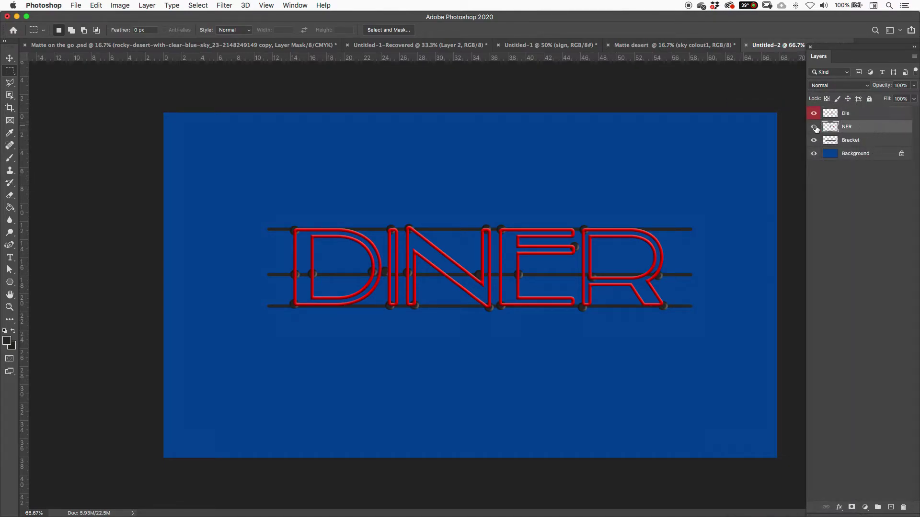
click(813, 127)
click(813, 127)
right_click(851, 128)
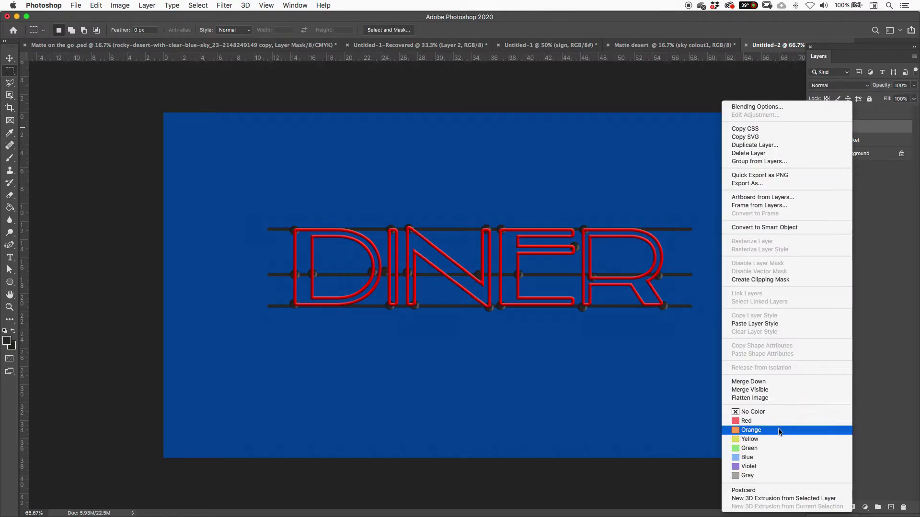
click(779, 431)
right_click(864, 141)
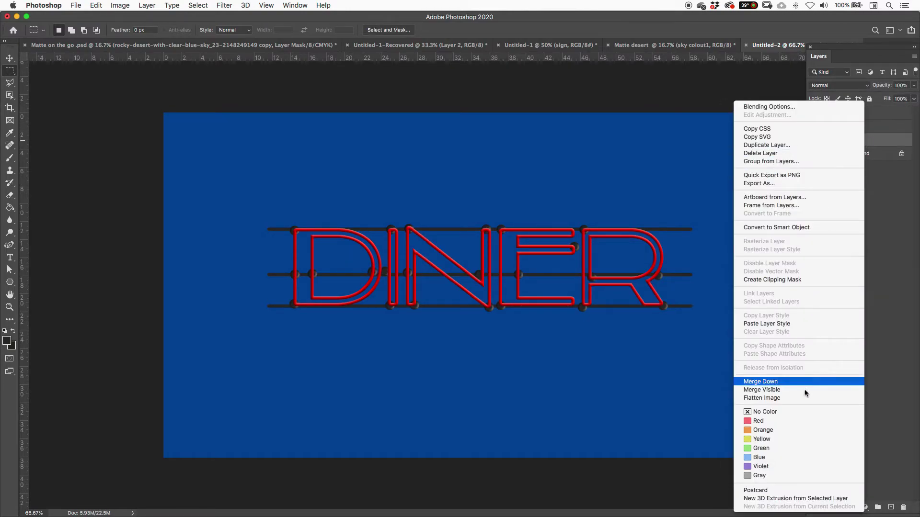
click(777, 458)
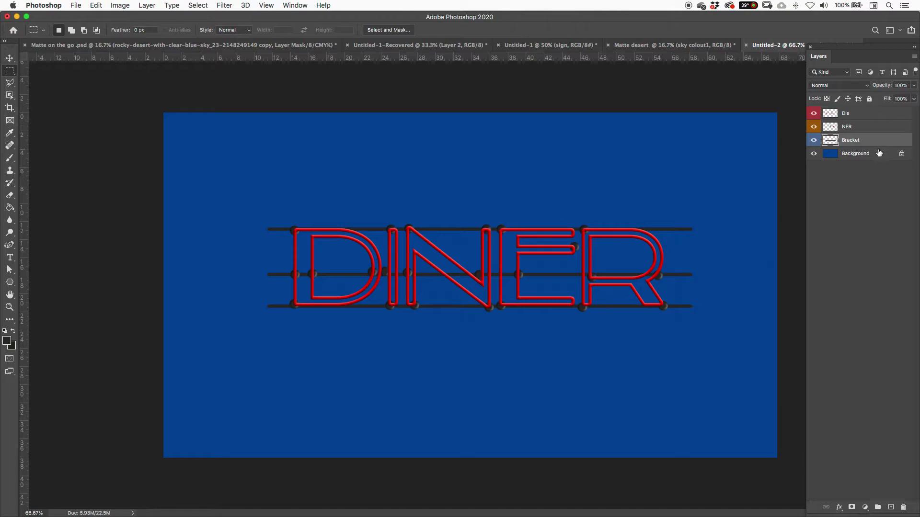
Step: Delete the Background and group Die, NER and Bracket into 'Neon sign'
click(877, 158)
key(Delete)
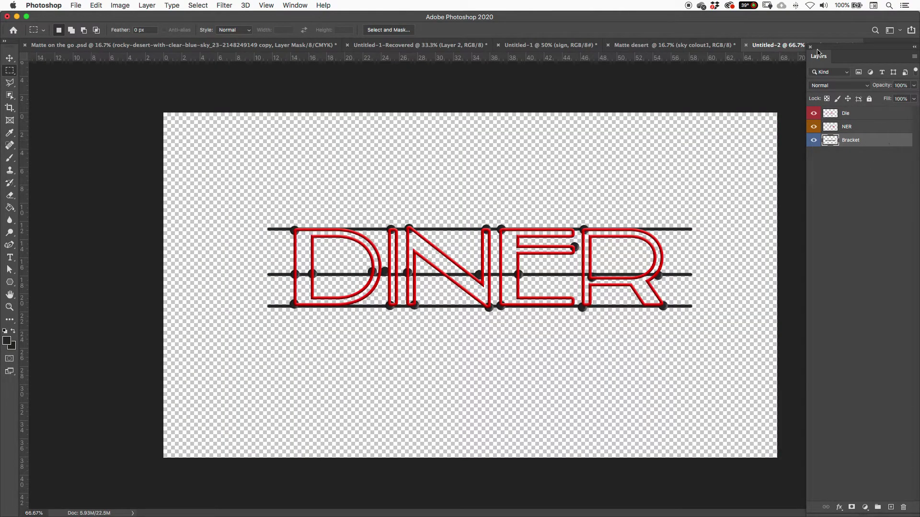
click(871, 113)
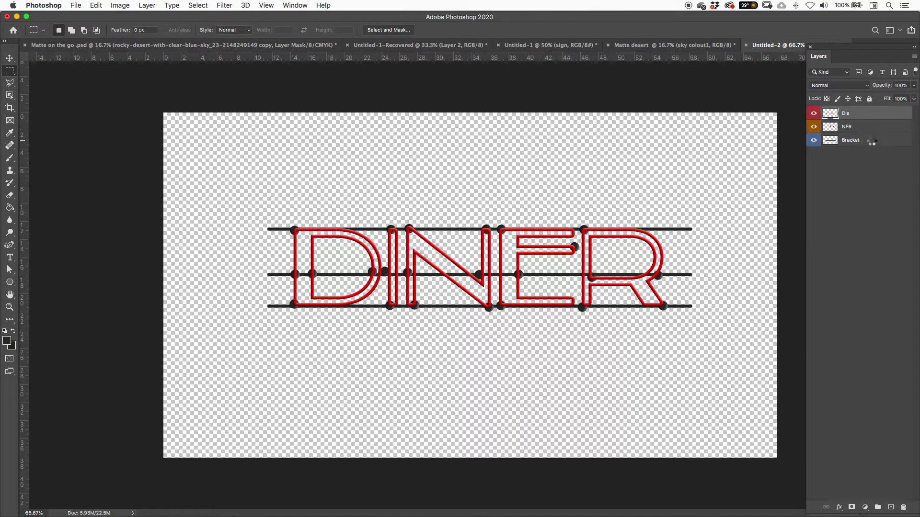
shift+click(871, 142)
click(878, 508)
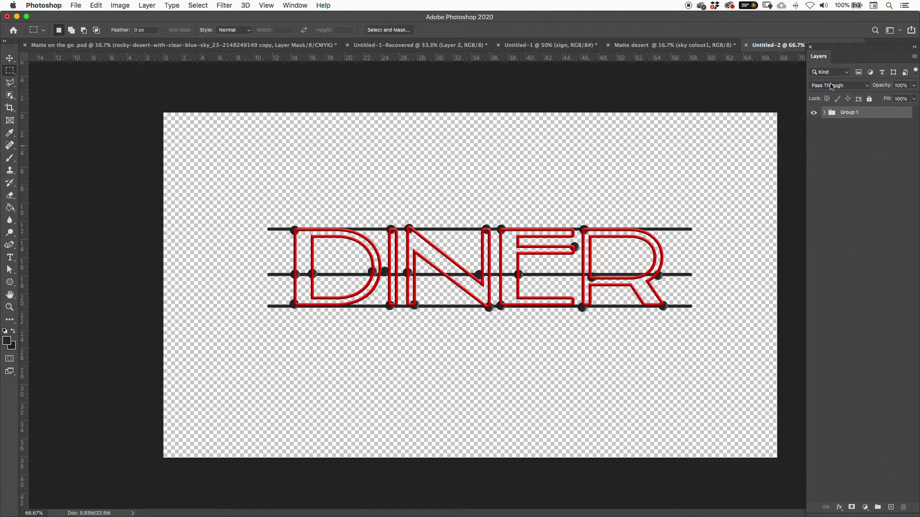
text(Neon sign)
key(Return)
click(852, 148)
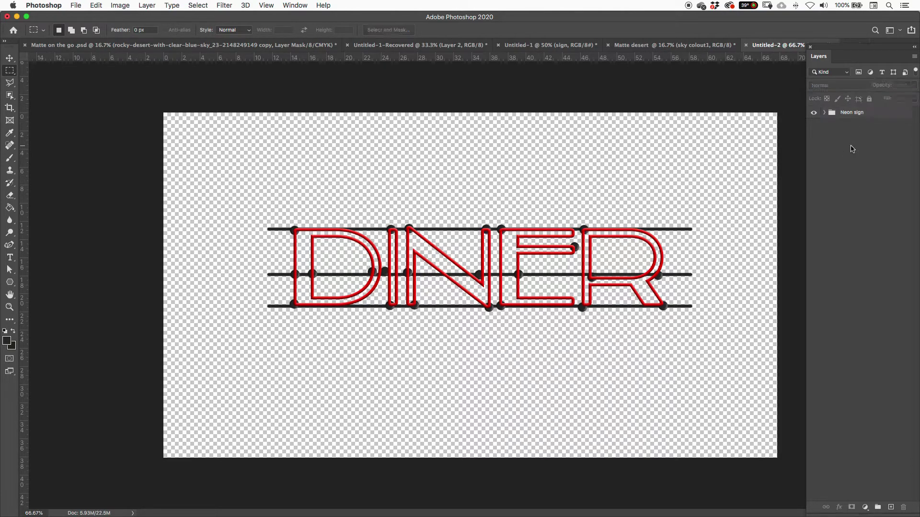
Step: Drag the Neon sign group into the Matte desert painting and place it atop the layer stack
double_click(831, 112)
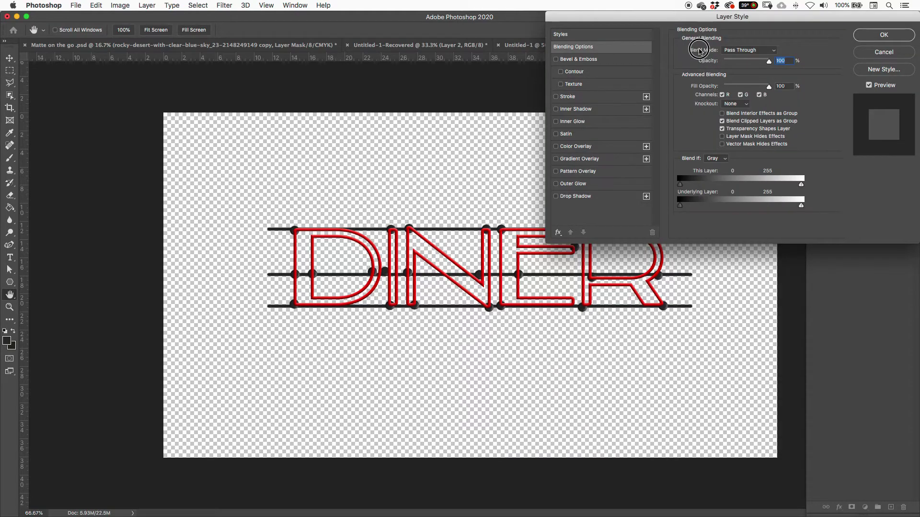
click(883, 52)
drag(835, 116, 568, 175)
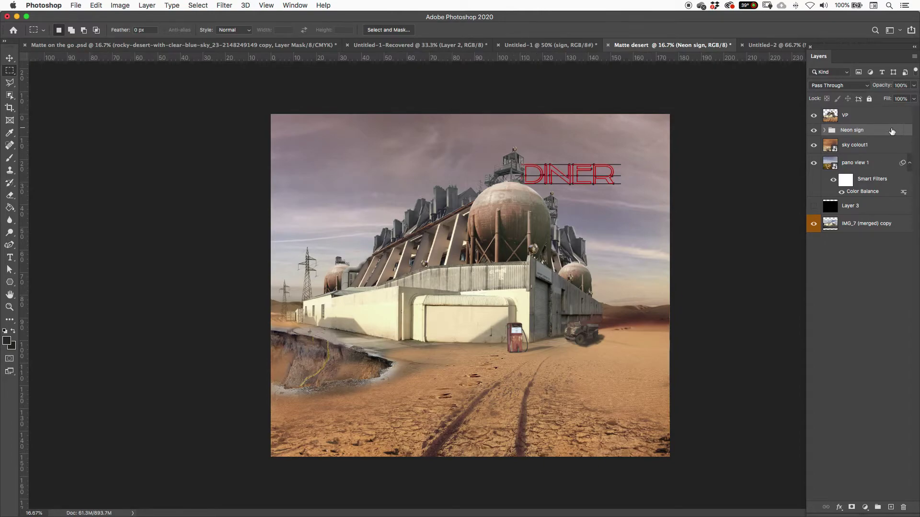
drag(883, 133, 879, 110)
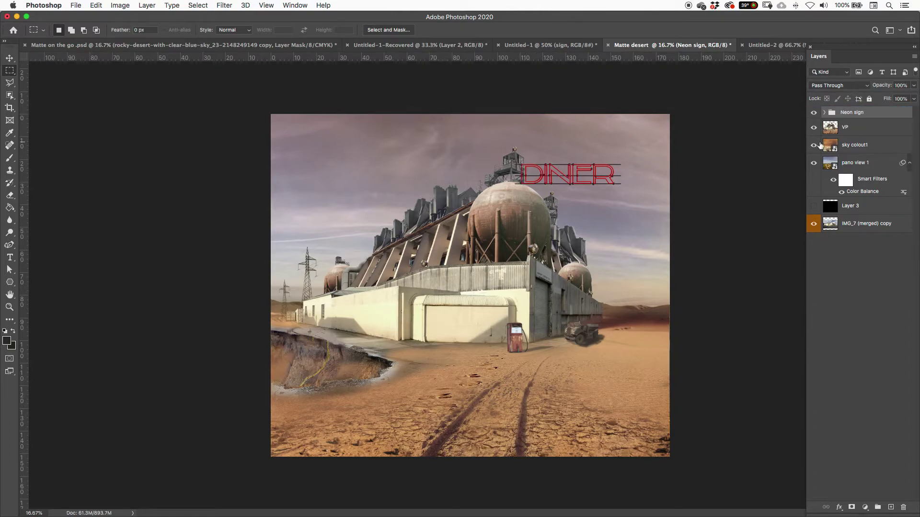
Step: Position the DINER sign over the plant's sloping roofline
key(v)
drag(589, 169, 419, 176)
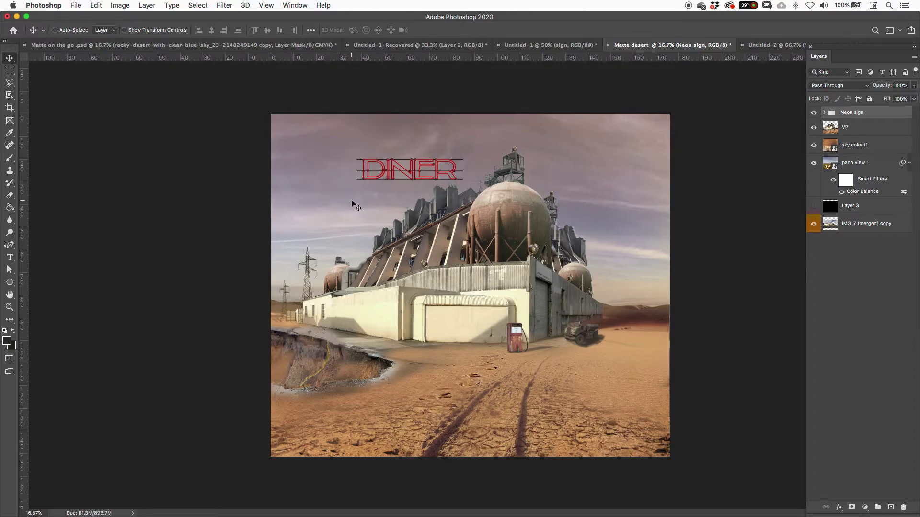
drag(398, 179, 405, 249)
key(super+plus)
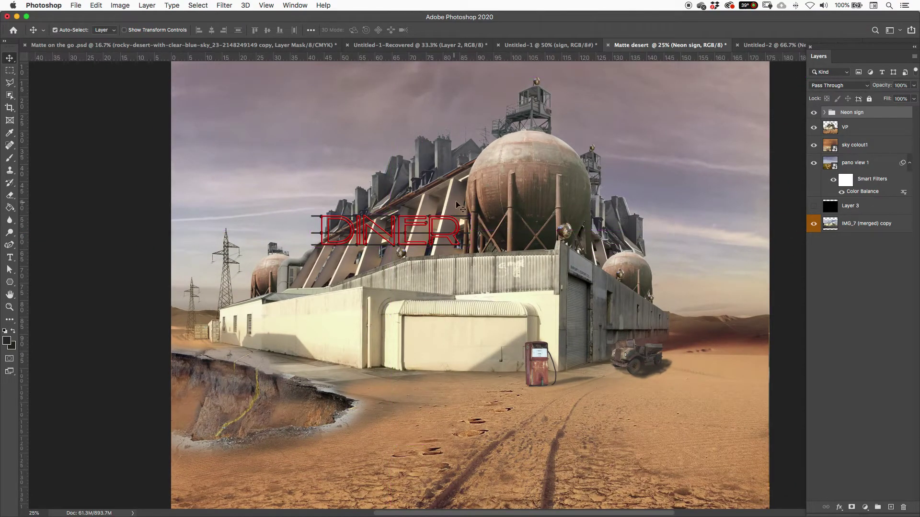
key(super)
key(super+t)
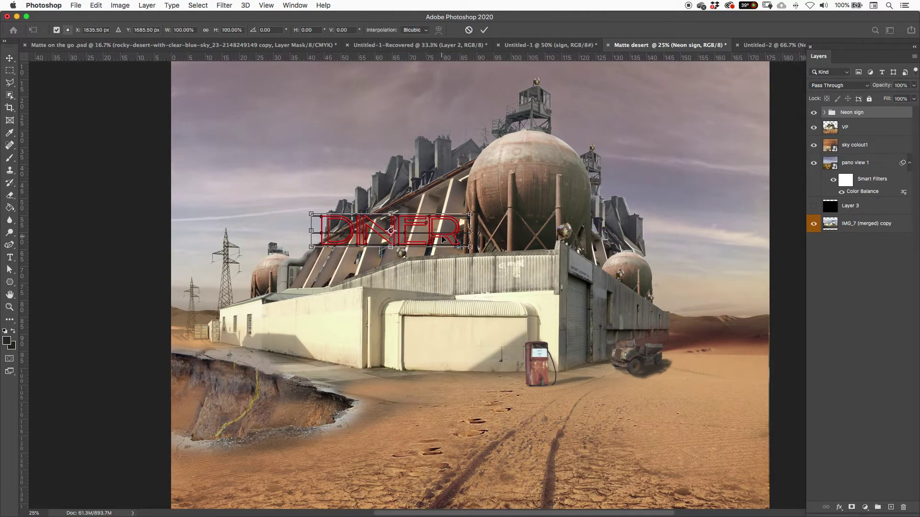
drag(442, 238, 455, 223)
key(super+minus)
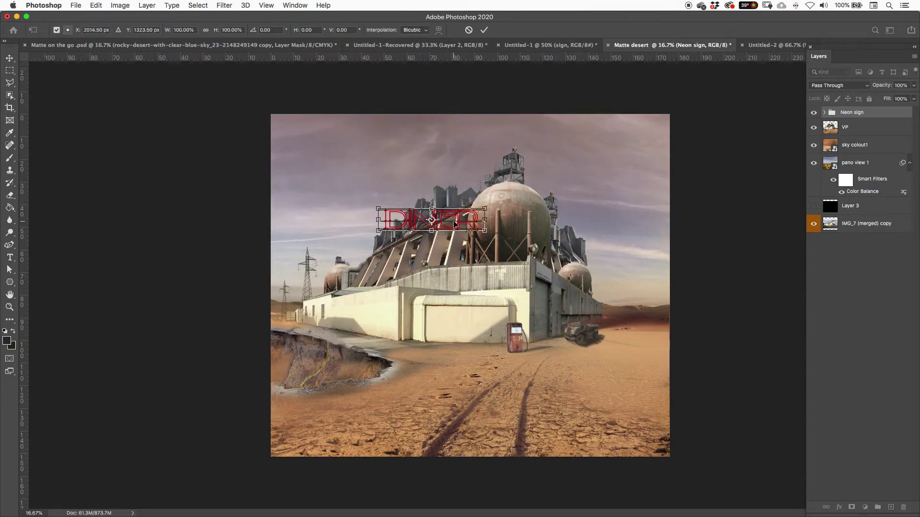
key(super+equal)
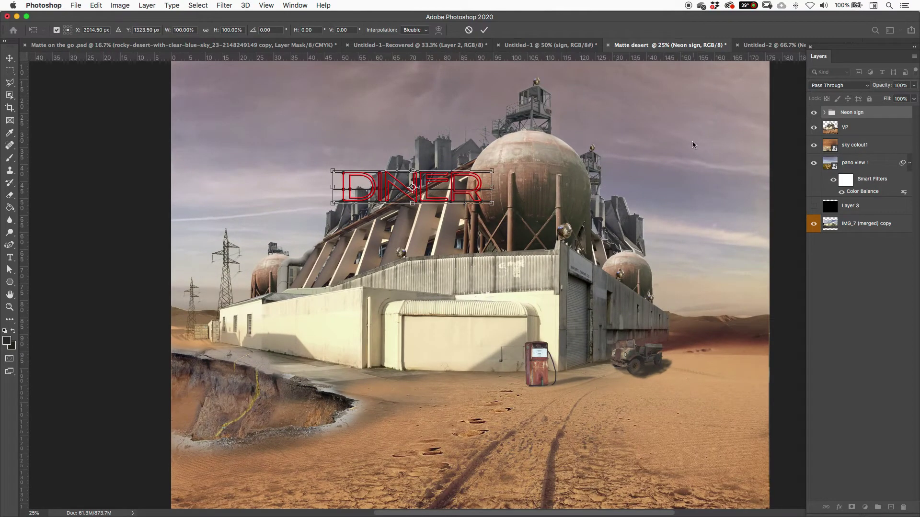
Step: Cancel the pending transform, duplicate the Neon sign group and hide the original
click(468, 30)
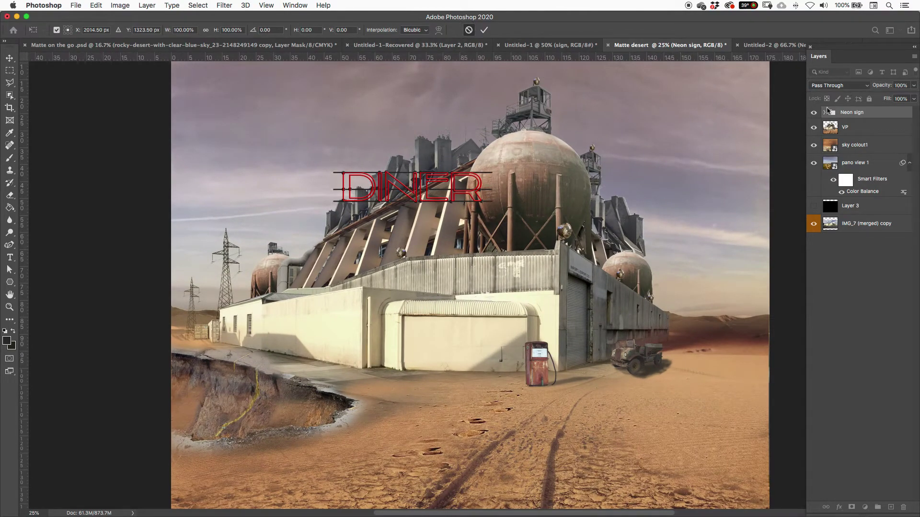
drag(877, 115, 887, 505)
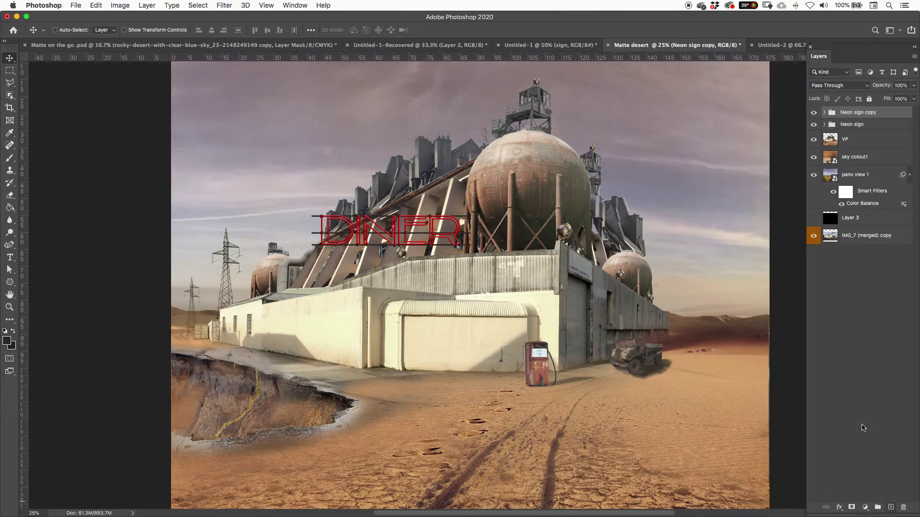
click(814, 125)
Step: Distort the DINER copy so it tilts along the slanted left roof ridge
key(super+t)
drag(413, 231, 434, 188)
right_click(362, 182)
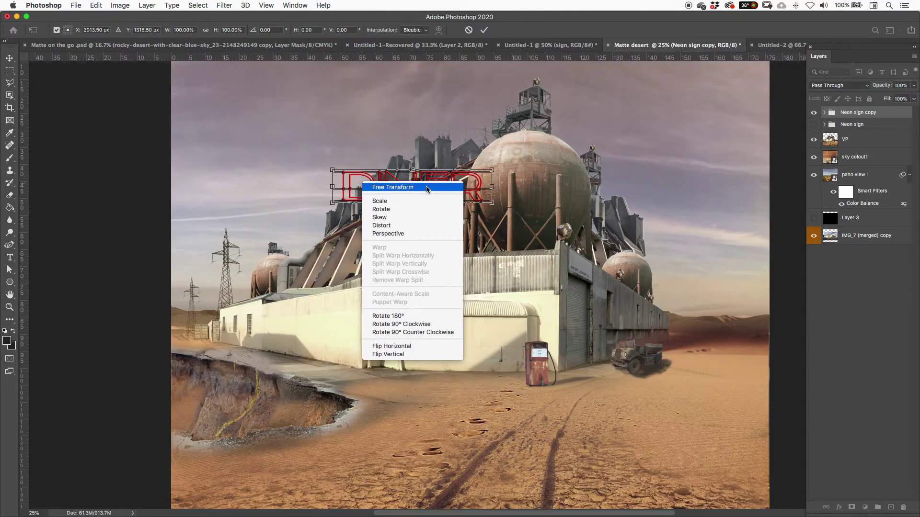
click(410, 226)
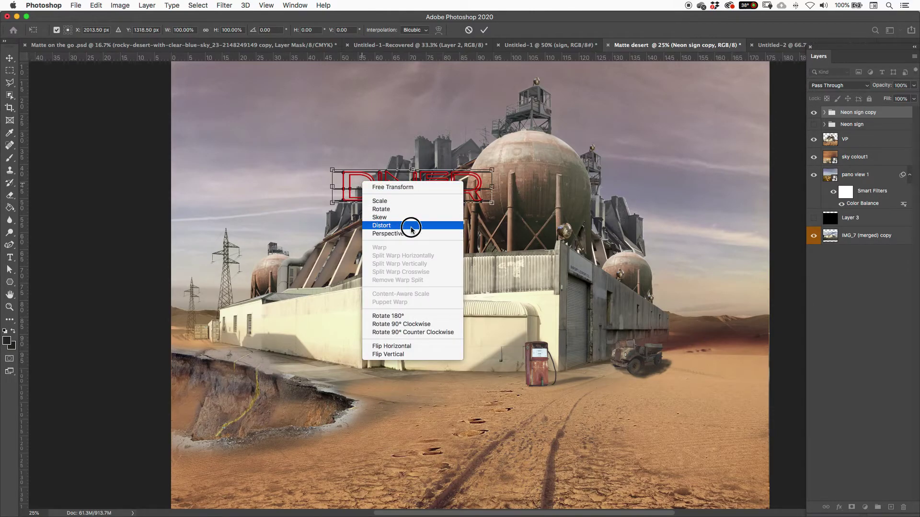
drag(333, 187, 354, 206)
drag(493, 190, 453, 159)
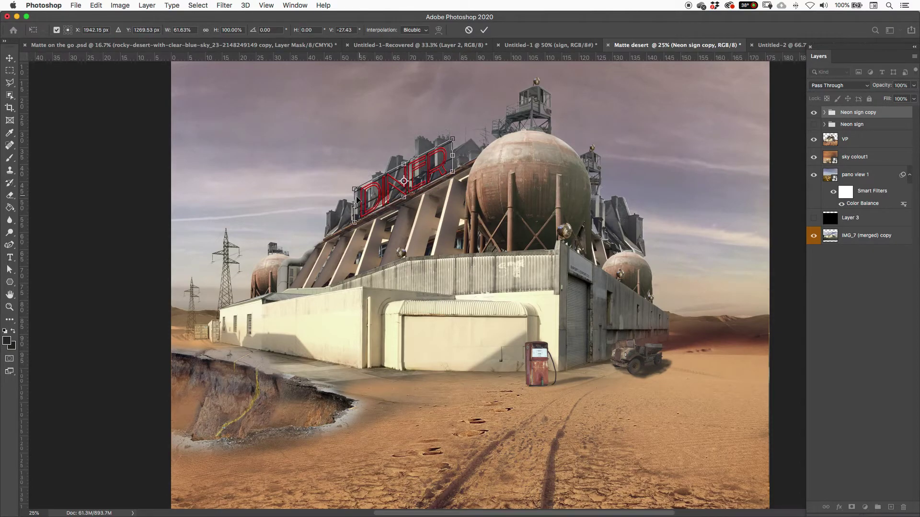
drag(356, 197, 367, 201)
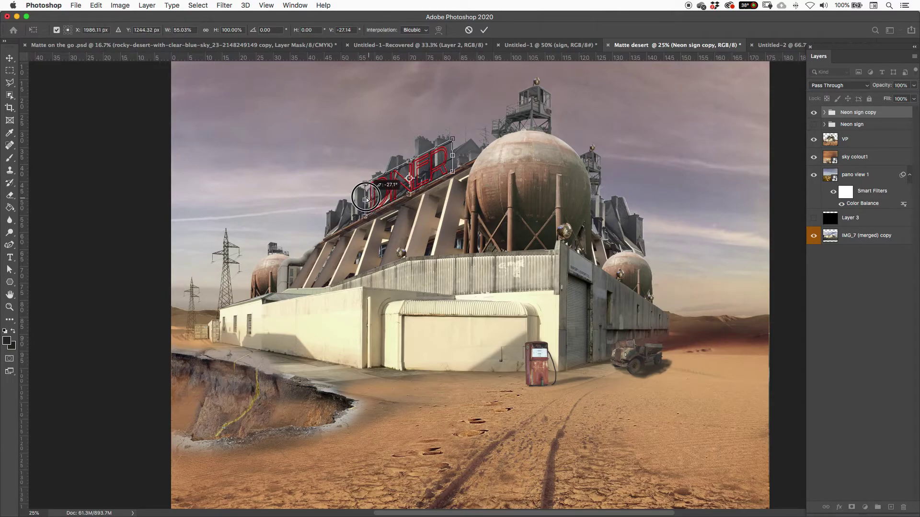
mouse_move(425, 176)
mouse_down()
mouse_move(523, 130)
mouse_move(527, 118)
mouse_move(452, 148)
mouse_move(415, 183)
mouse_up()
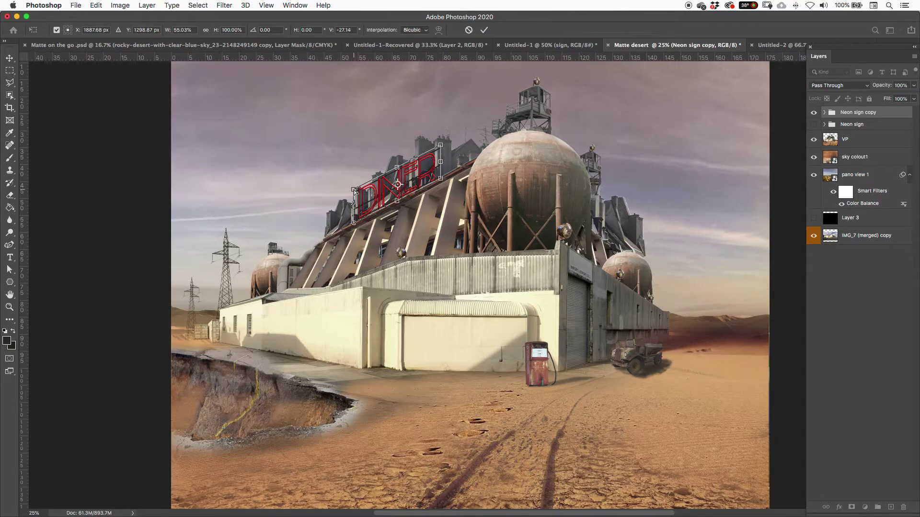
drag(355, 193, 360, 199)
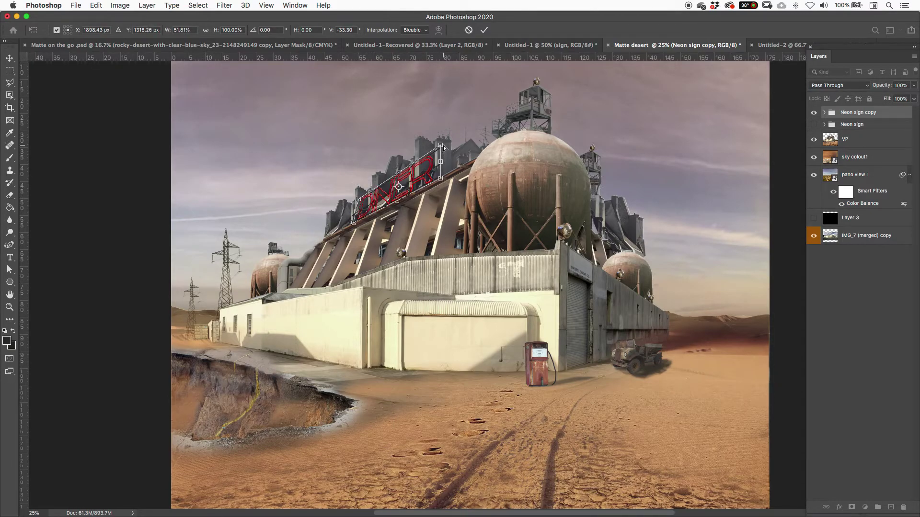
drag(444, 148, 443, 144)
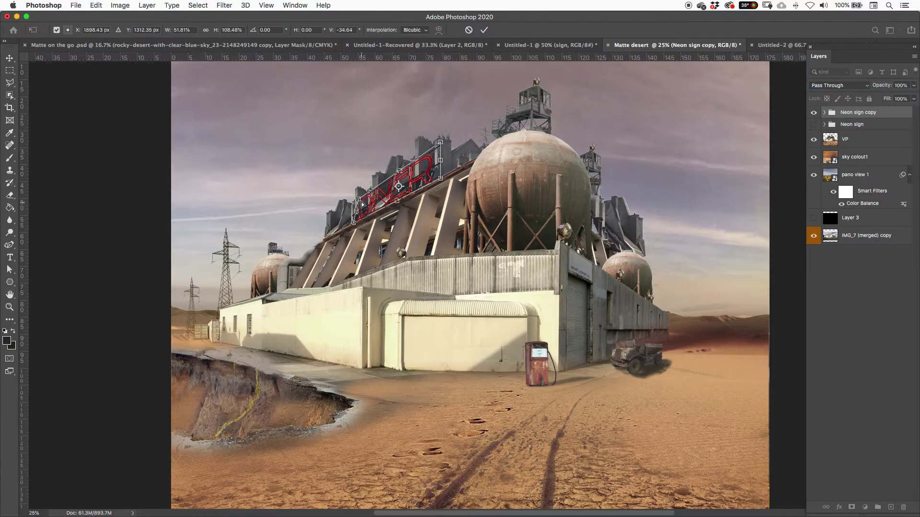
drag(363, 204, 359, 199)
click(484, 30)
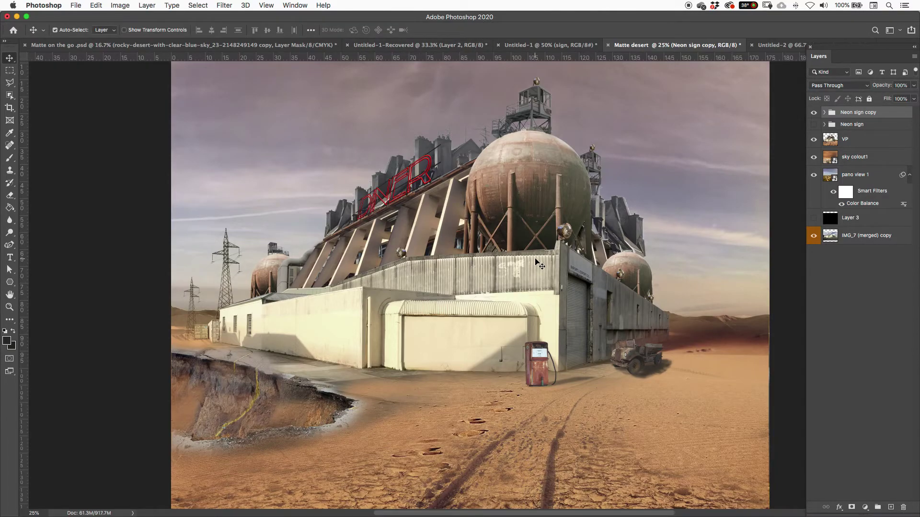
Step: Show the original flat DINER sign again and move it up above the sphere tank
key(super+minus)
key(super+equal)
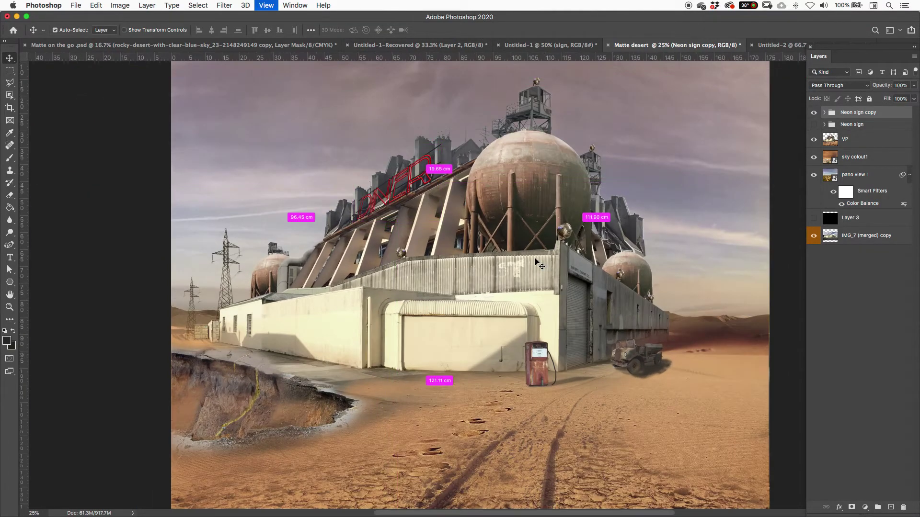
scroll(537, 263, up, 3)
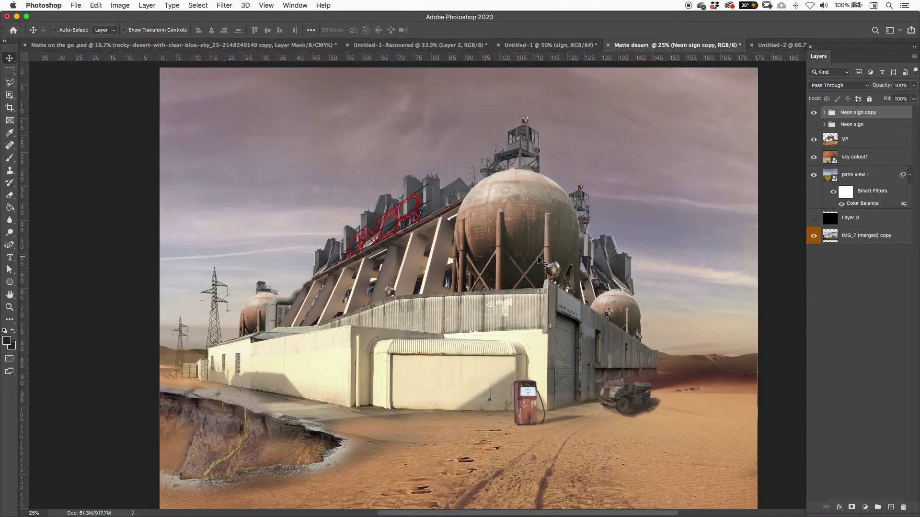
click(813, 125)
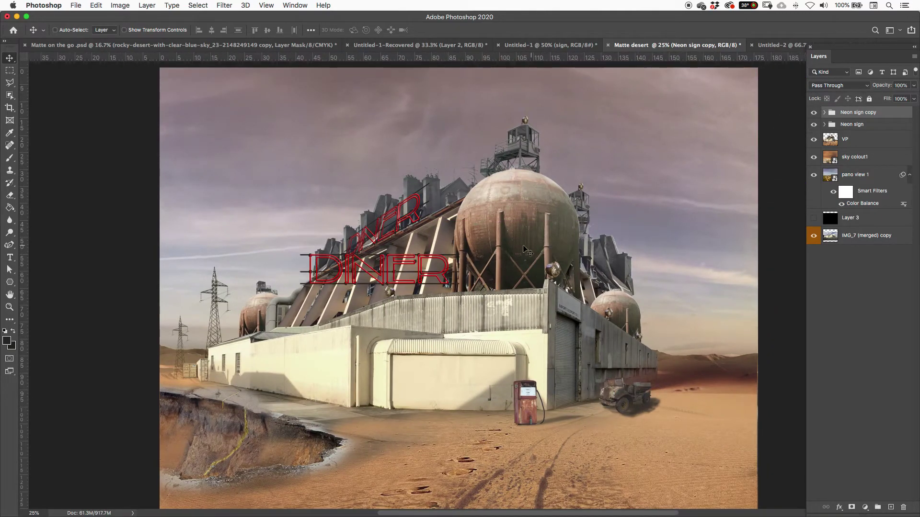
drag(421, 272, 564, 156)
click(868, 126)
drag(881, 125, 891, 507)
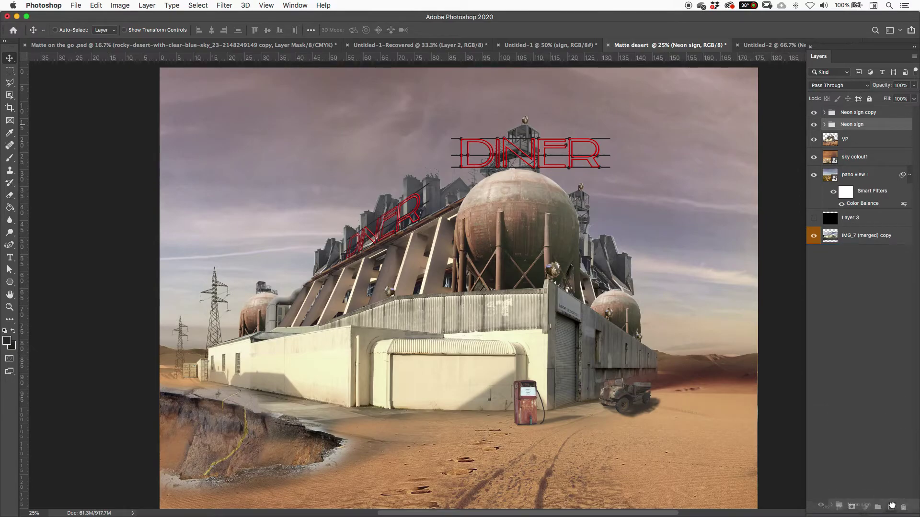
Step: Skew a new DINER copy so it angles across the top of the large dome
click(814, 136)
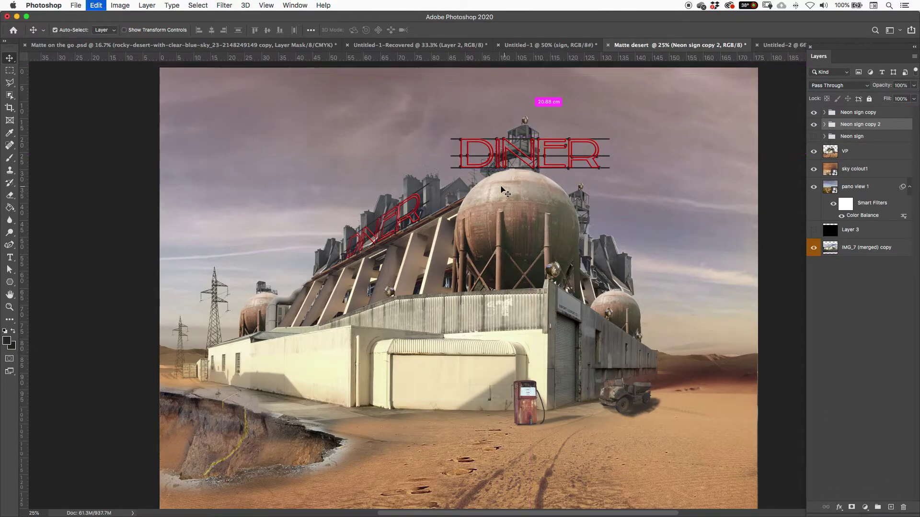
key(super+t)
right_click(562, 156)
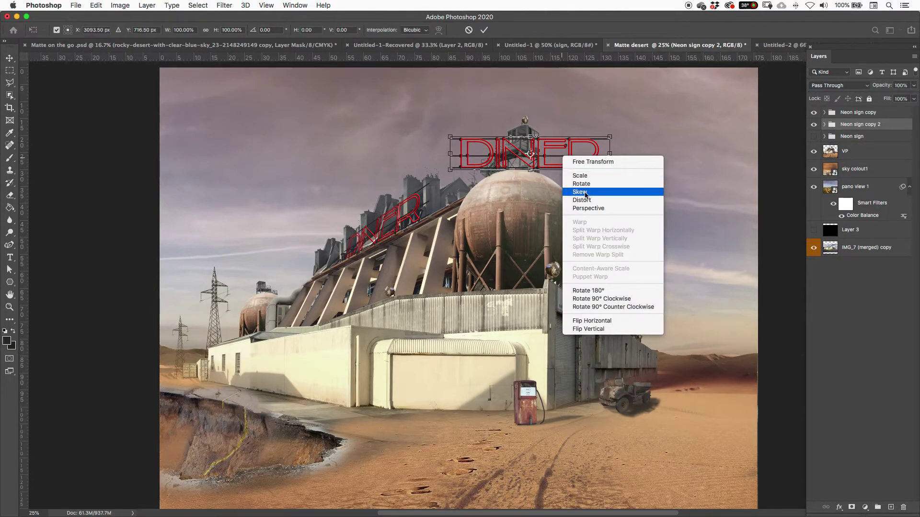
click(582, 192)
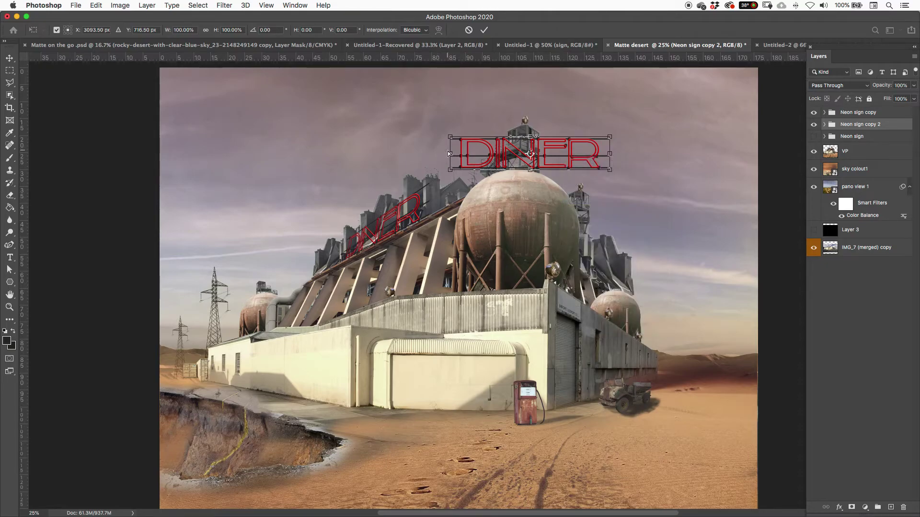
drag(449, 154, 518, 147)
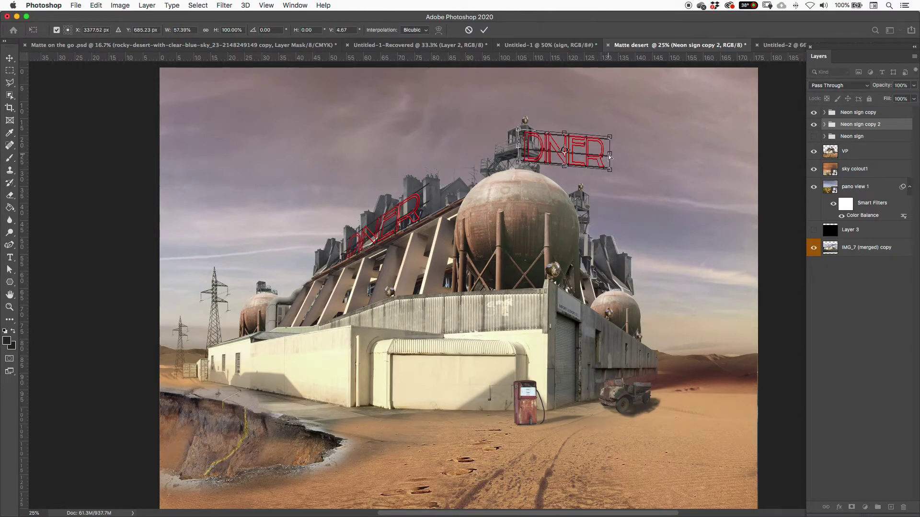
drag(609, 157, 587, 181)
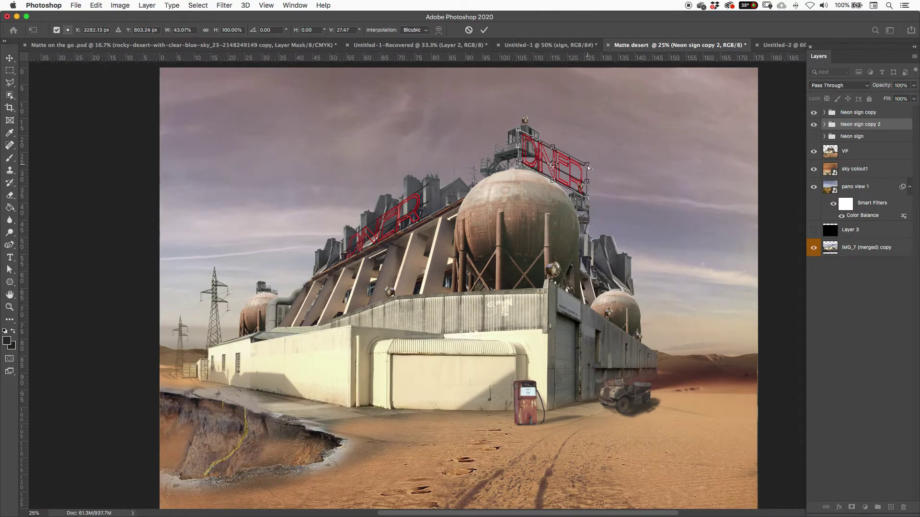
drag(586, 164, 573, 194)
drag(559, 179, 519, 172)
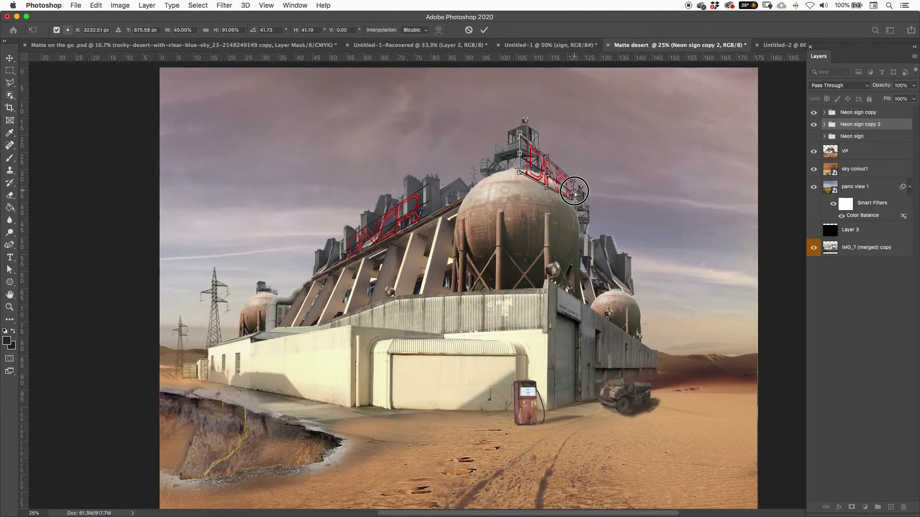
drag(574, 192, 575, 192)
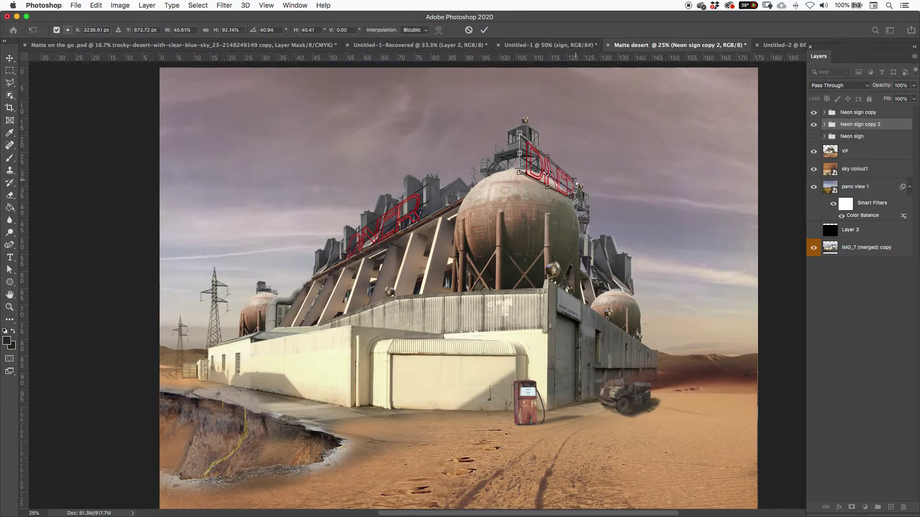
key(Return)
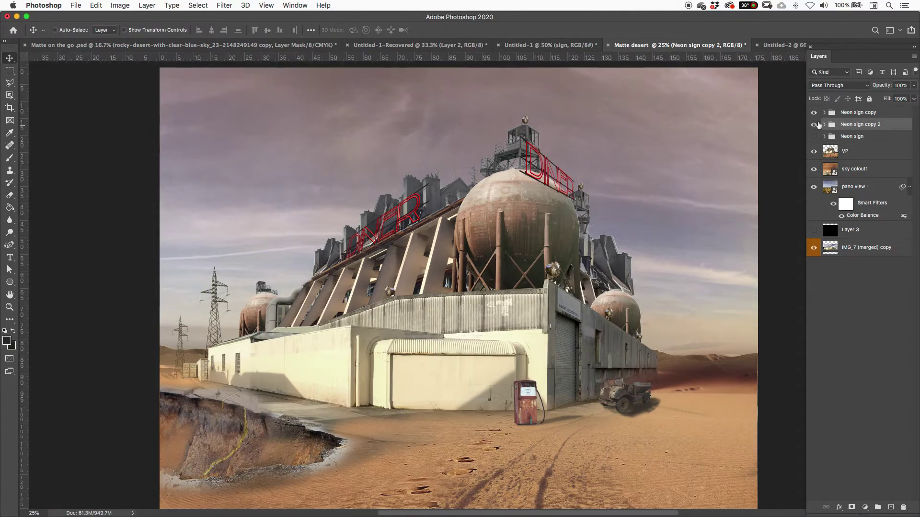
Step: Hide both rooftop sign copies and move the flat original DINER sign down onto the wall
click(817, 117)
click(816, 117)
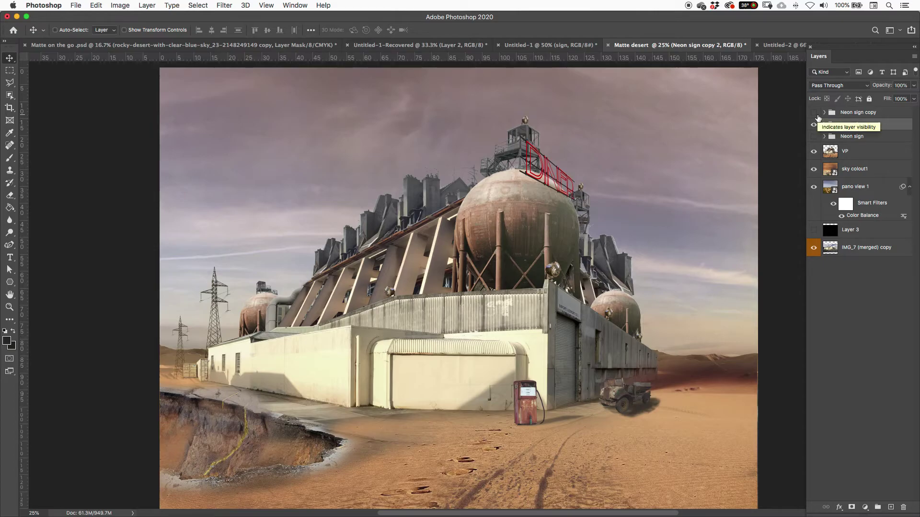
click(816, 116)
click(817, 115)
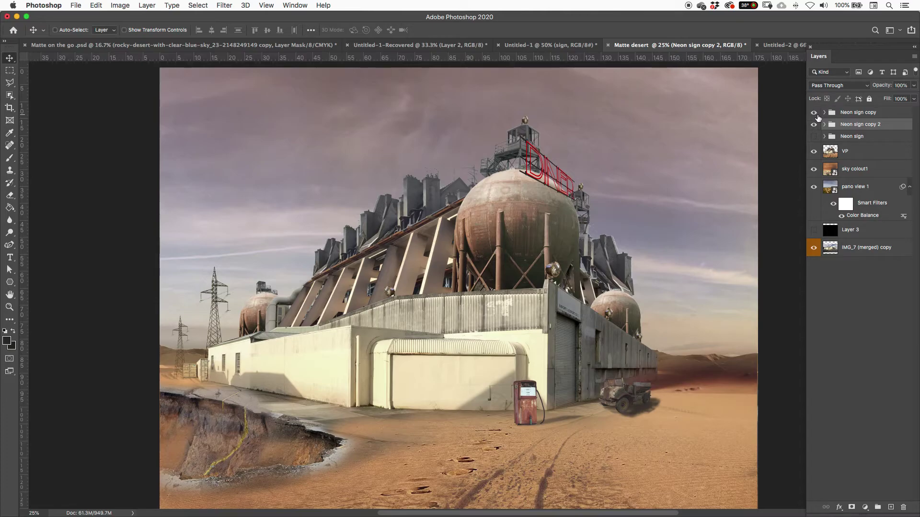
click(813, 112)
click(813, 125)
click(813, 136)
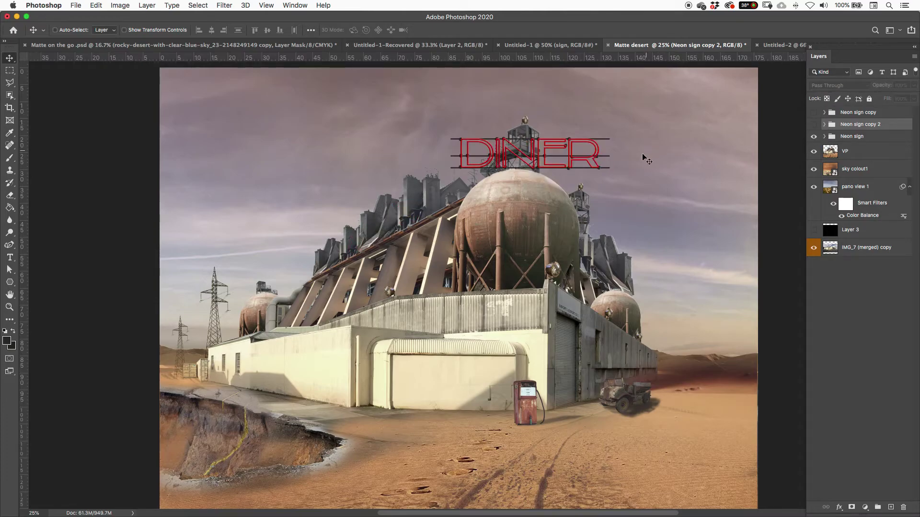
key(super+c)
click(858, 136)
drag(572, 157, 496, 326)
Step: Shrink the DINER sign and shift it left along the lower wall
key(super+t)
drag(372, 307, 412, 312)
drag(495, 327, 336, 319)
key(Return)
Step: Distort the DINER sign's corners to match the lower-left wall's perspective
key(super+t)
right_click(274, 320)
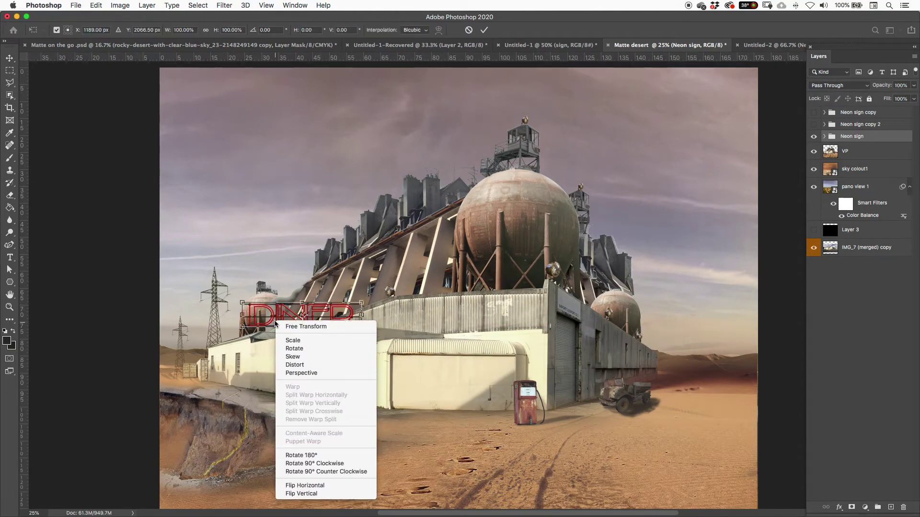
click(295, 364)
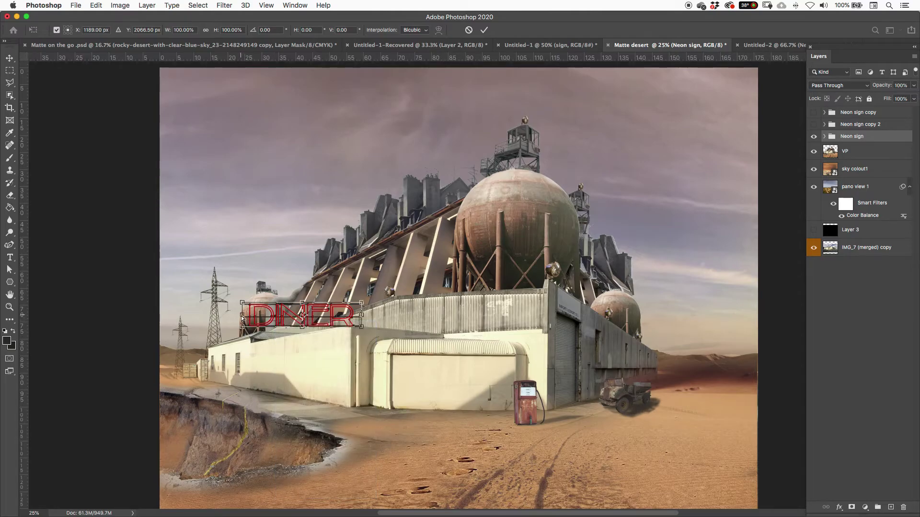
drag(242, 315, 266, 326)
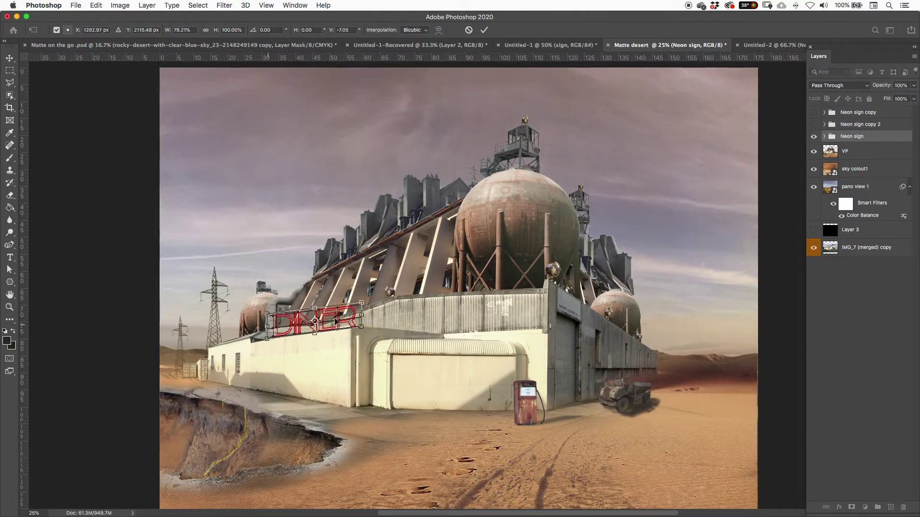
mouse_move(360, 309)
mouse_down()
mouse_move(354, 289)
mouse_move(359, 330)
mouse_move(355, 323)
mouse_up()
drag(354, 290, 347, 328)
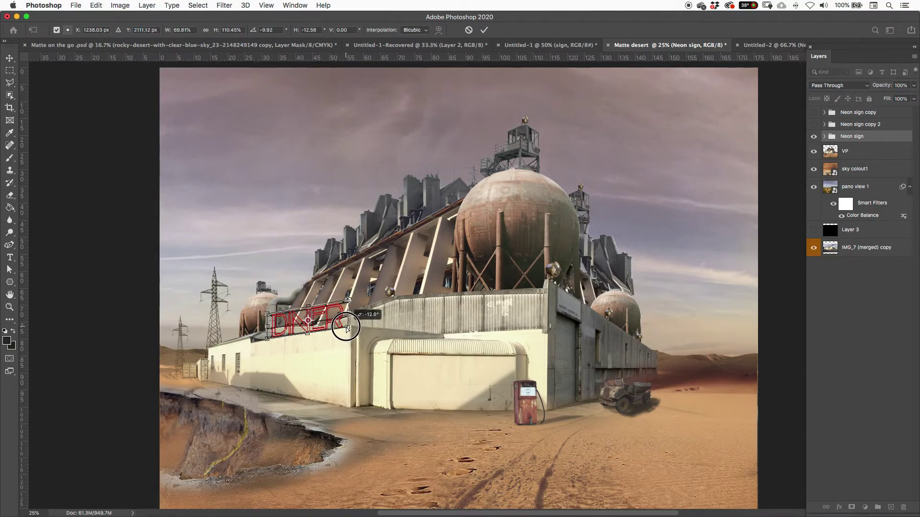
drag(264, 316, 292, 340)
key(Return)
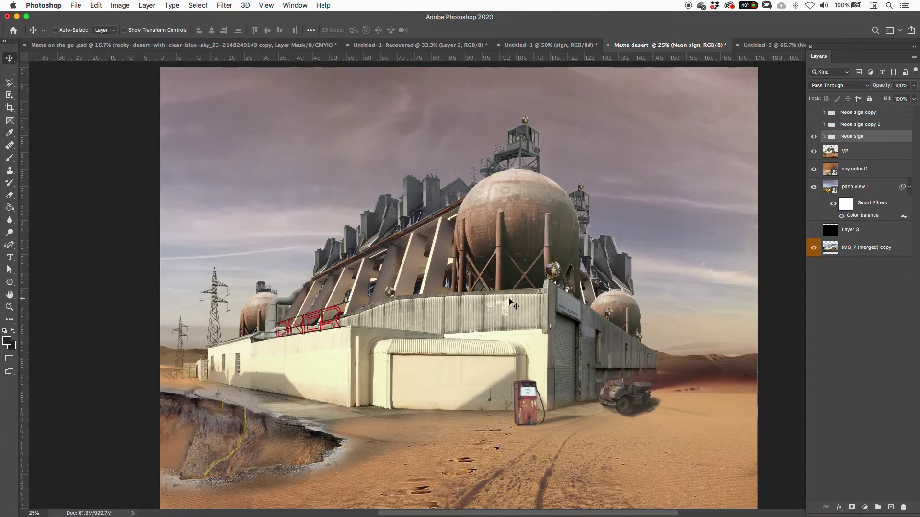
Step: Show the tower DINER sign, try it on the lower wall, then undo the move
click(814, 137)
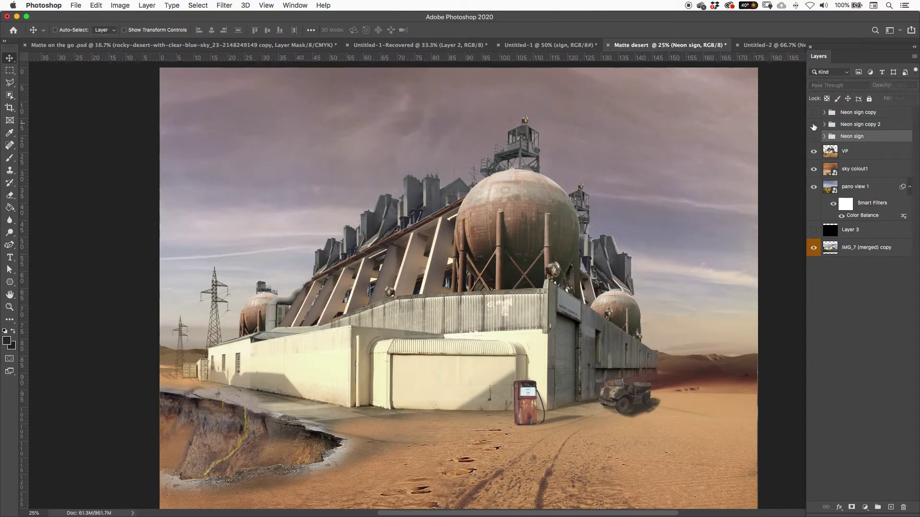
click(813, 124)
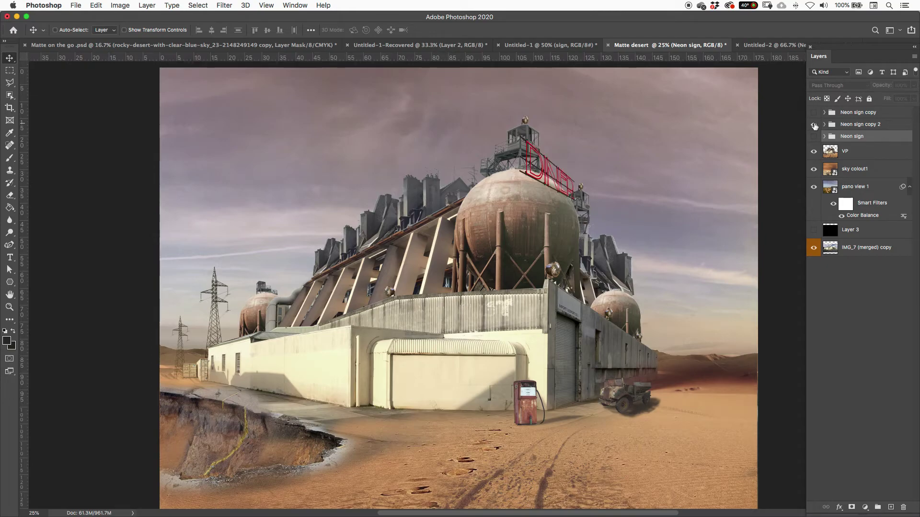
click(860, 125)
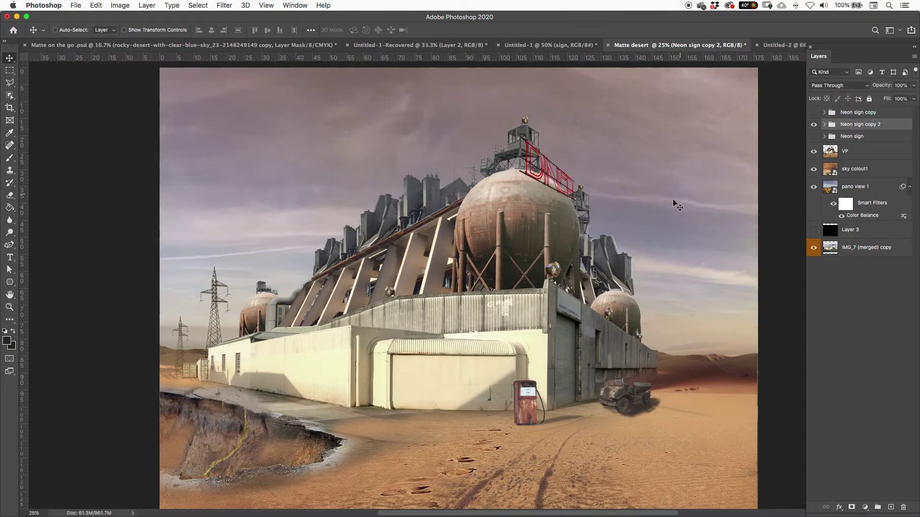
drag(545, 176, 593, 300)
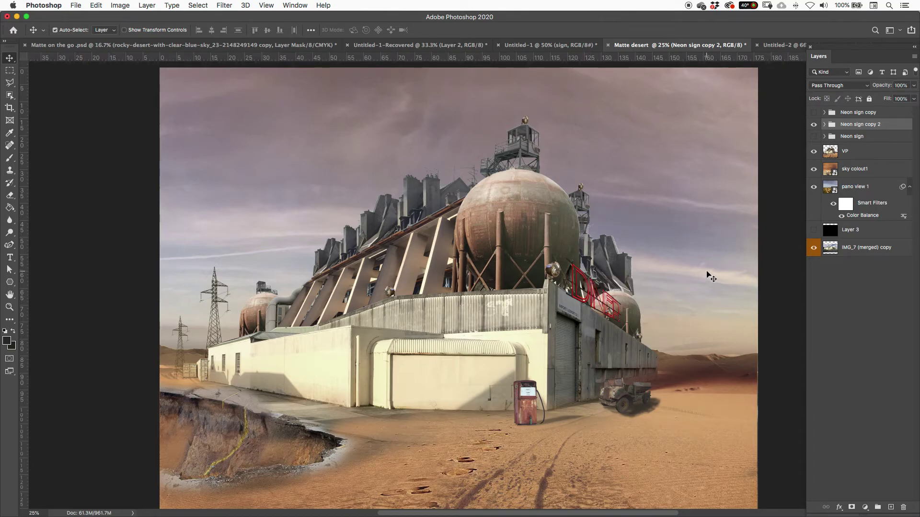
key(super+z)
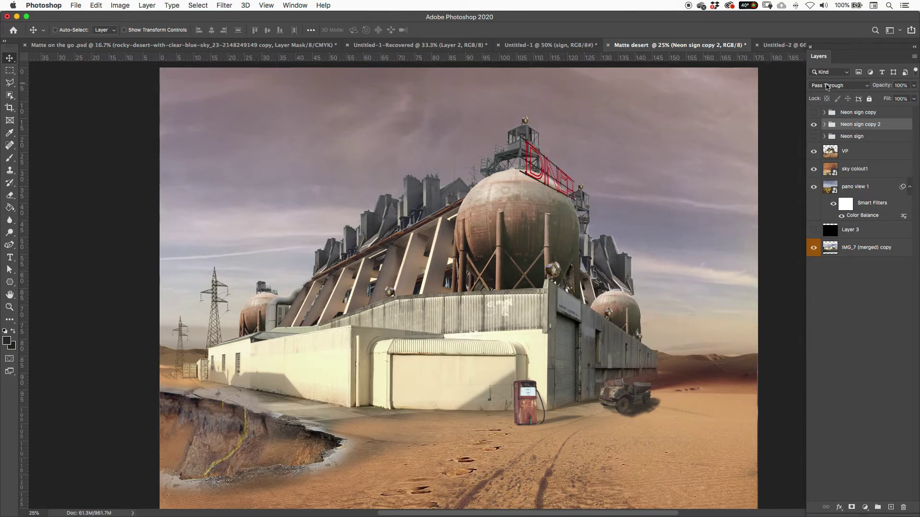
Step: Leave only the left-roof DINER sign visible and select its group
click(813, 124)
click(813, 112)
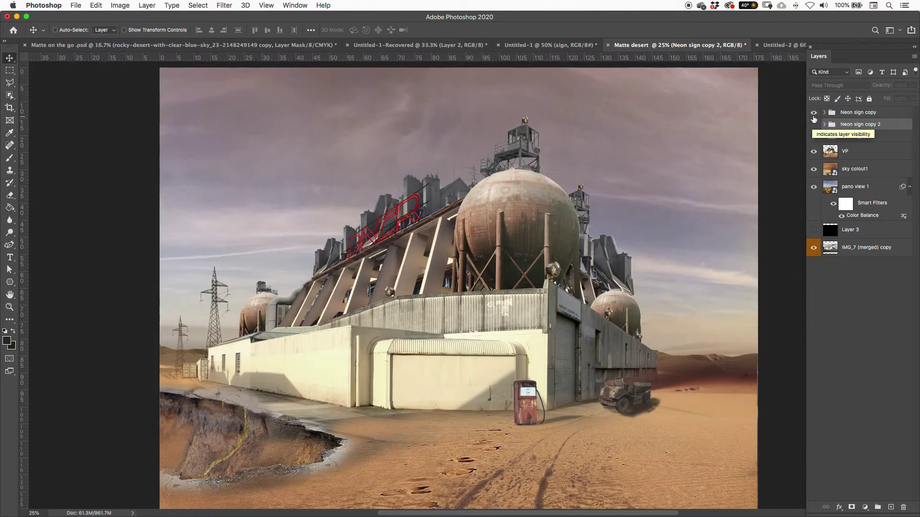
click(813, 137)
click(814, 137)
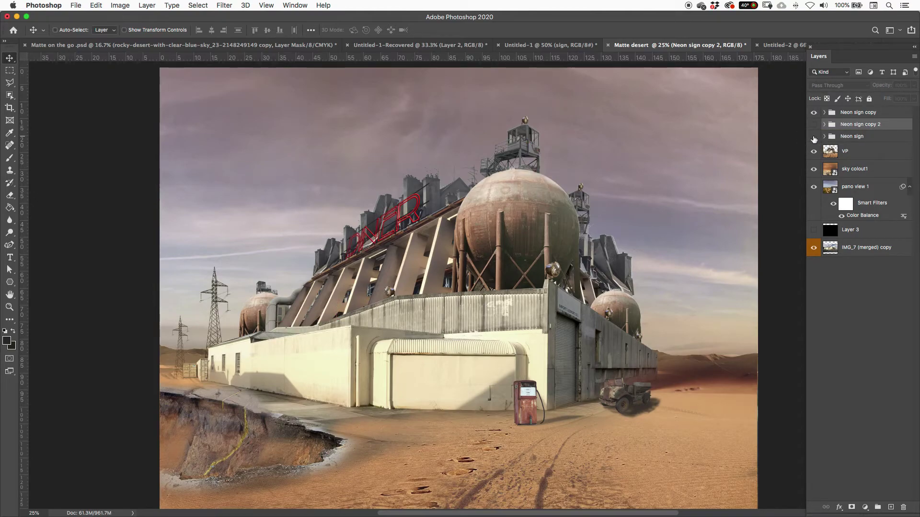
click(813, 138)
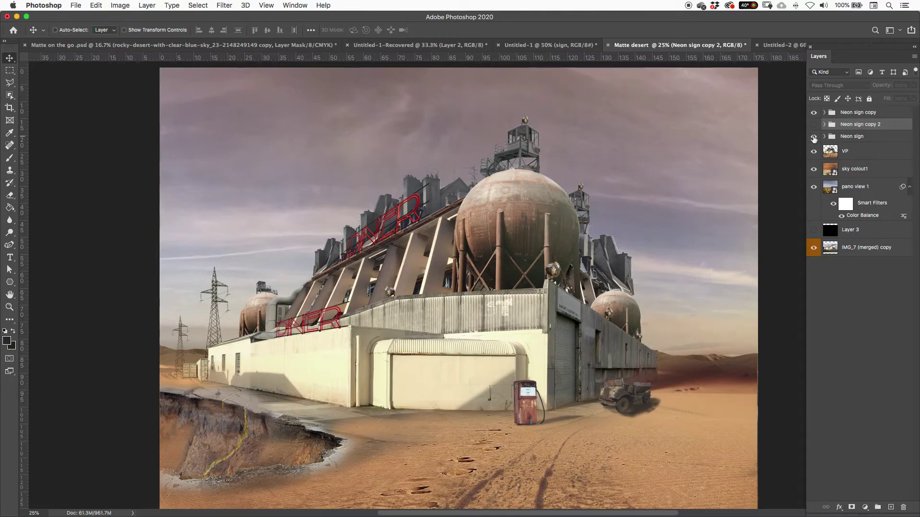
click(813, 138)
click(842, 113)
Step: Skew the rooftop DINER sign's corners so it slants along the roof
key(super+t)
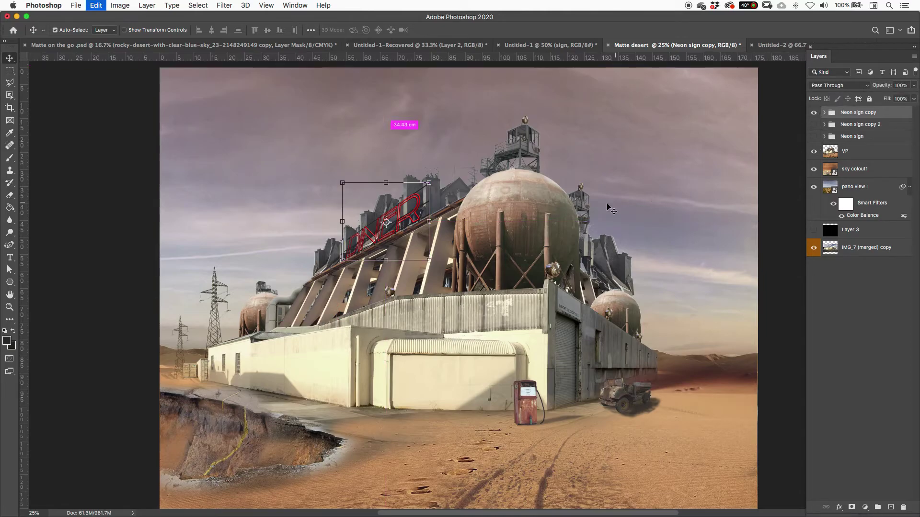
right_click(405, 203)
click(424, 238)
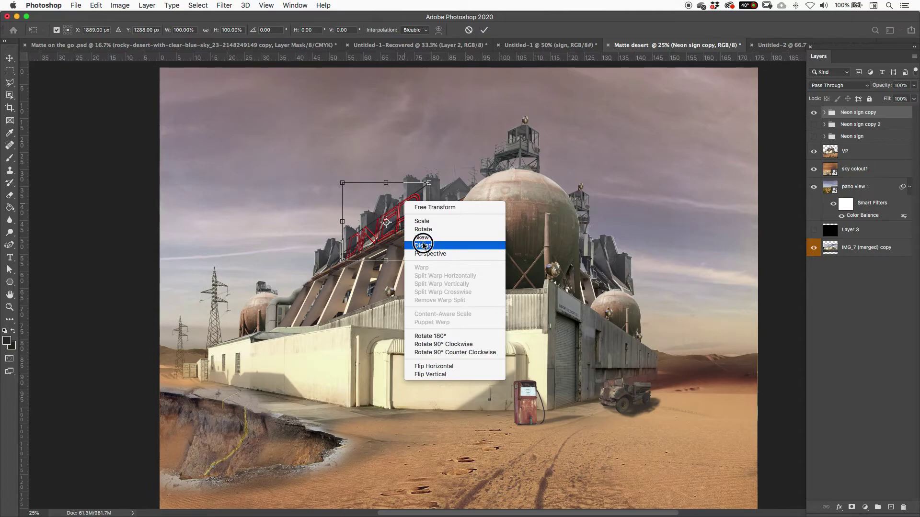
drag(386, 183, 381, 171)
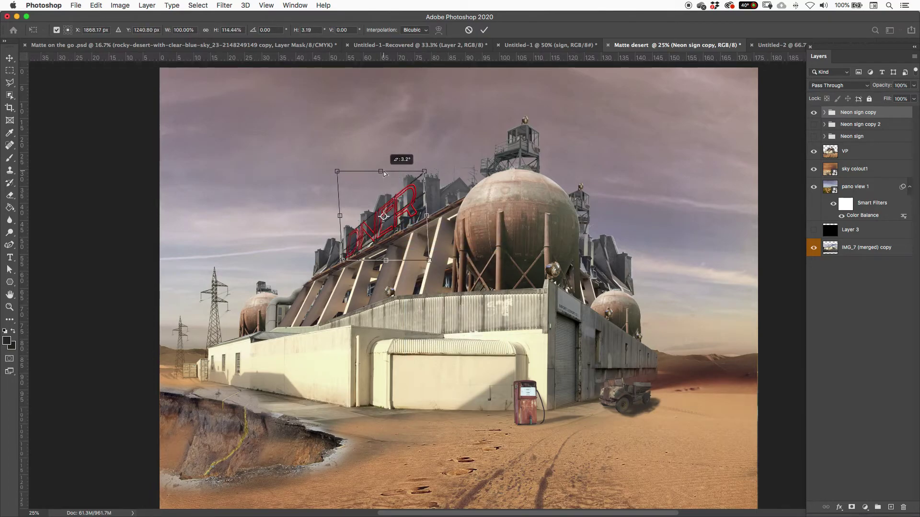
drag(429, 261, 431, 283)
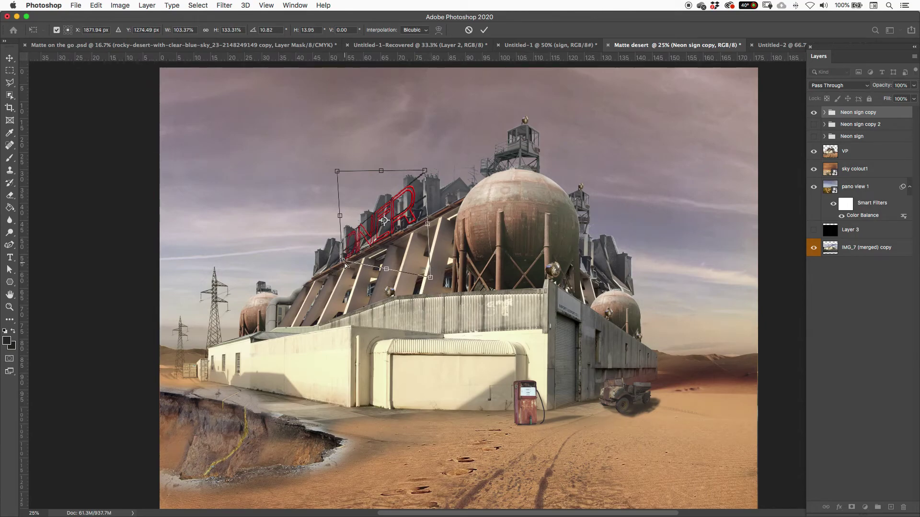
drag(343, 260, 338, 265)
drag(424, 172, 427, 181)
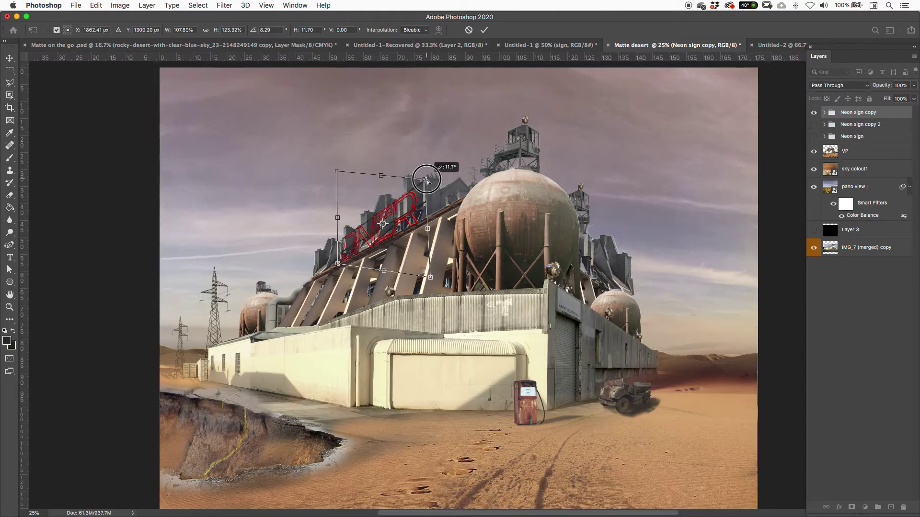
drag(339, 177, 340, 178)
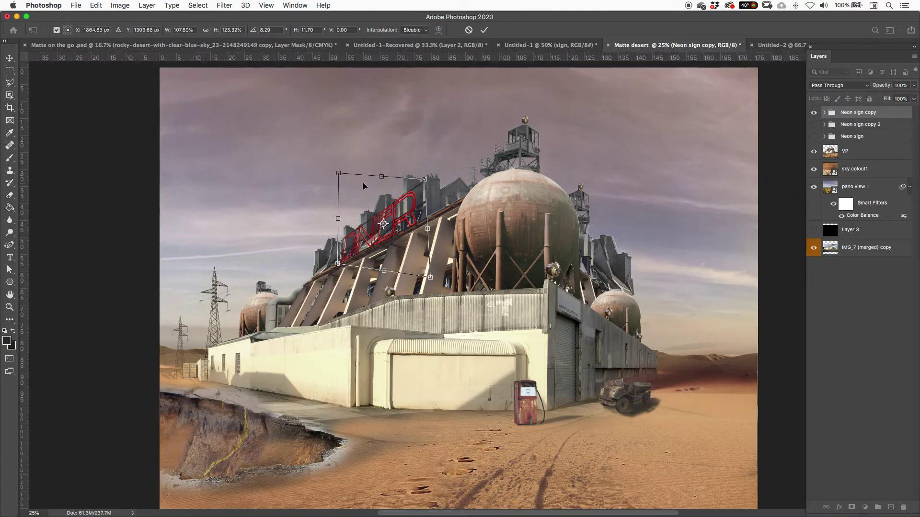
key(Return)
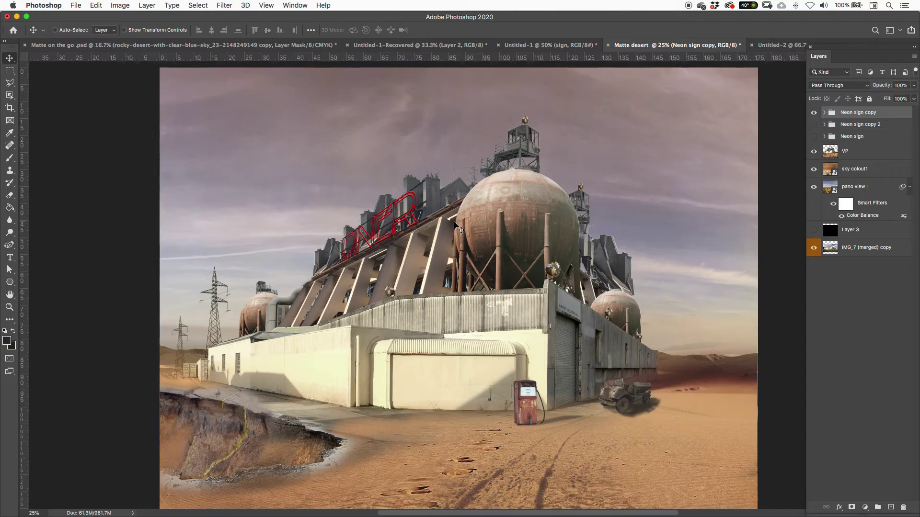
Step: Scale the rooftop sign to about 76%, distort its top-left corner, then marquee-select the chimneys
key(super+t)
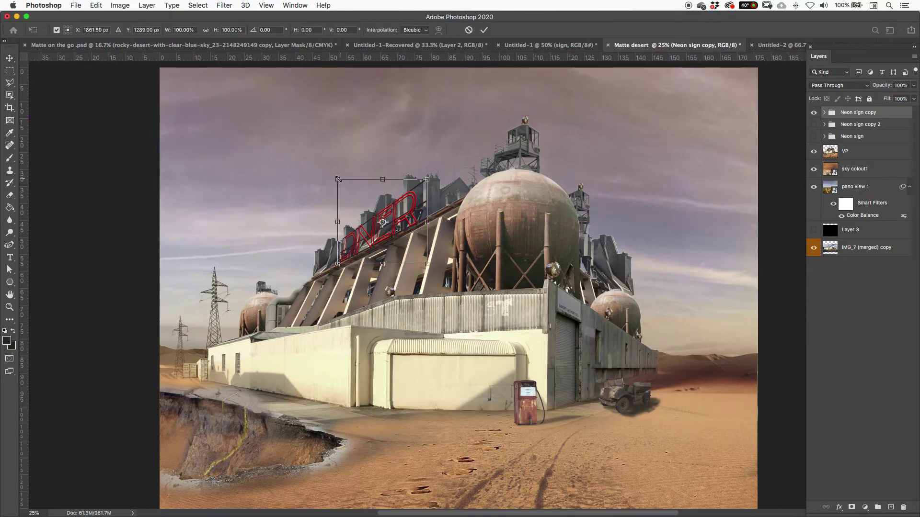
drag(337, 180, 359, 199)
drag(386, 227, 373, 221)
right_click(372, 217)
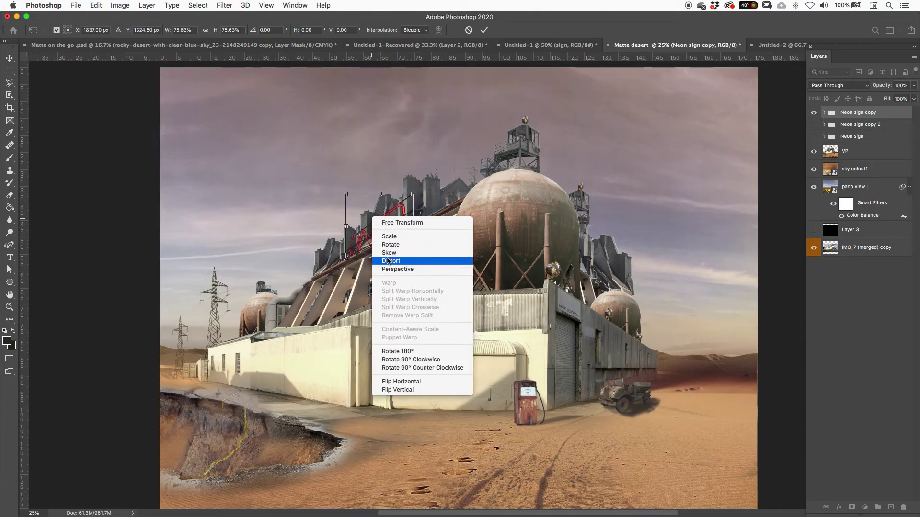
click(388, 261)
drag(347, 195, 391, 207)
key(Return)
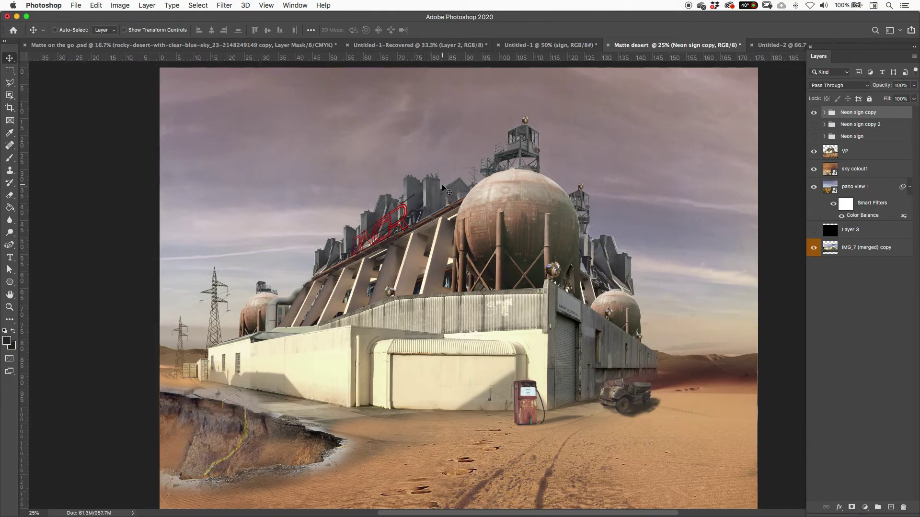
key(m)
drag(440, 145, 410, 266)
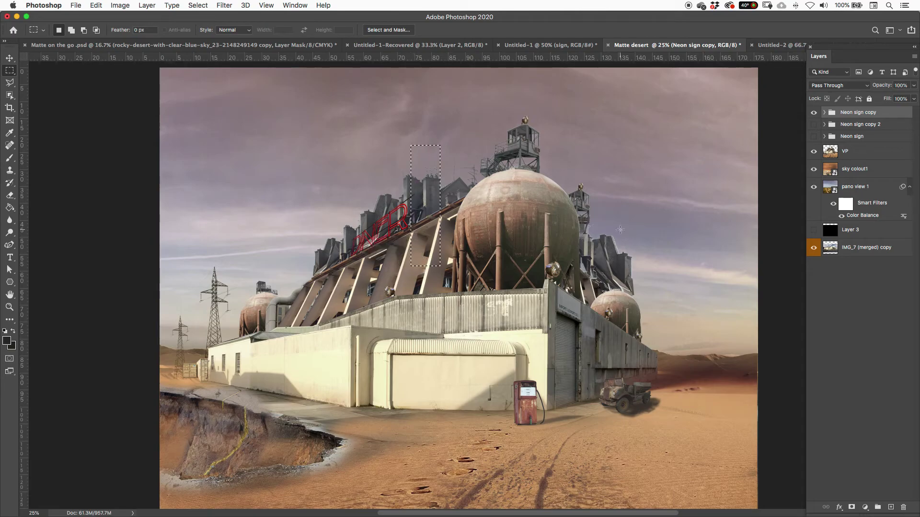
Step: Expand the rooftop sign group, select Bracket, deselect, and zoom in on the DINER sign
click(824, 113)
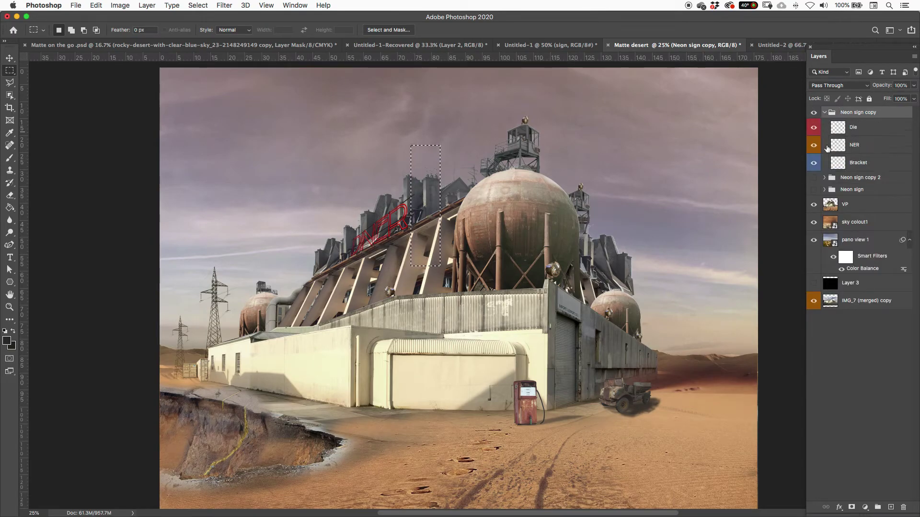
click(851, 164)
click(431, 224)
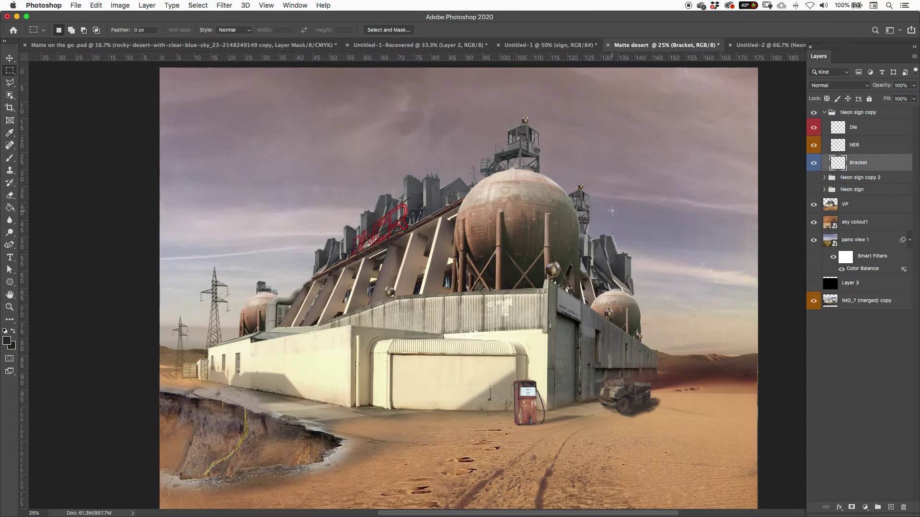
key(super+equal)
key(super+equal)
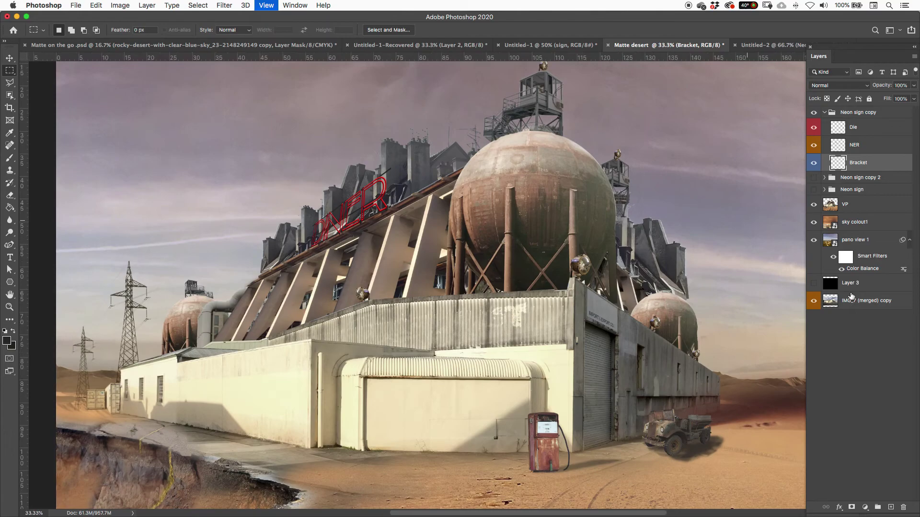
drag(456, 214, 555, 250)
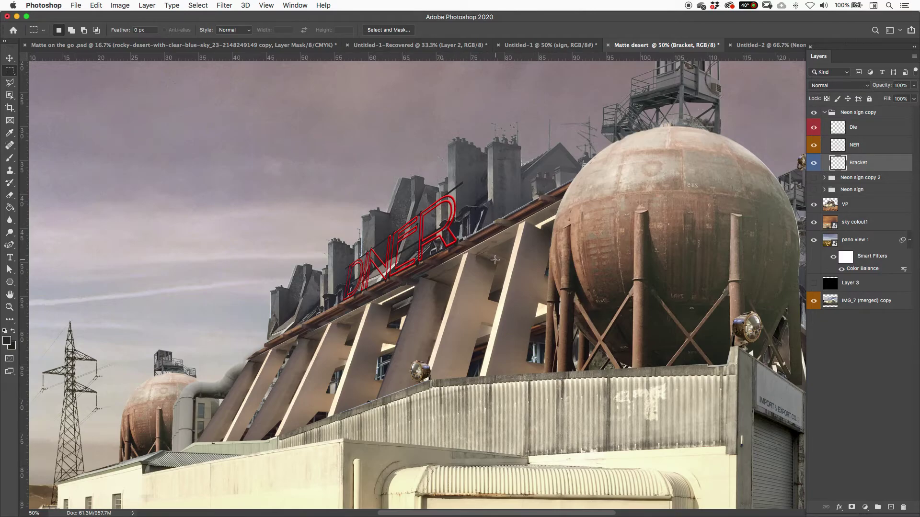
Step: Add Layer 4 below Bracket and brush a thin dark stroke beside the DINER sign
click(761, 45)
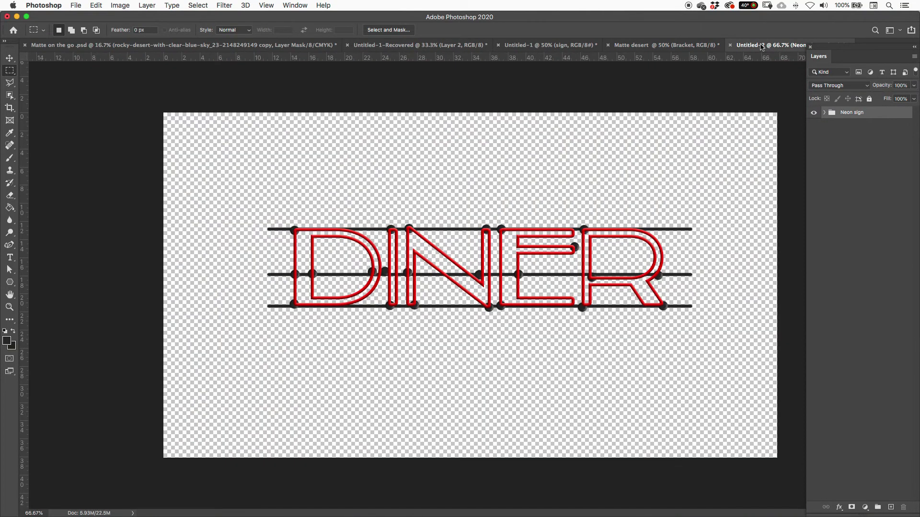
click(645, 45)
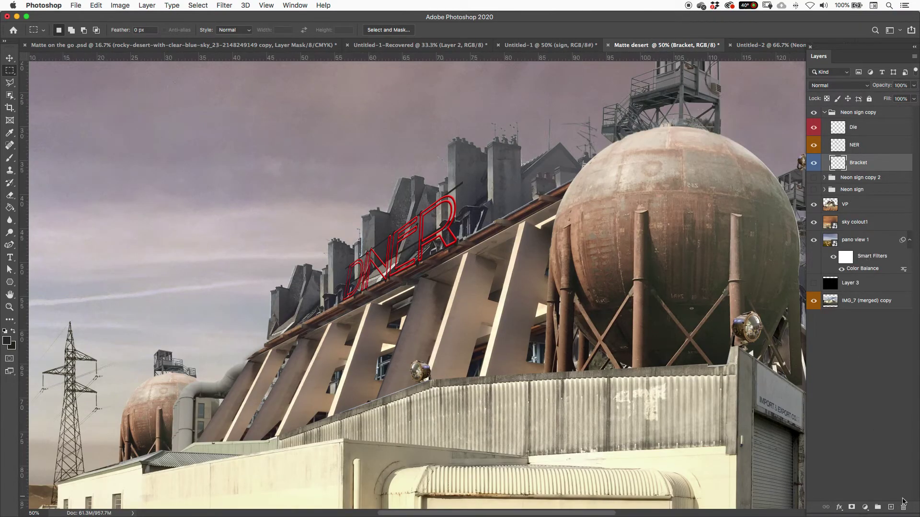
click(891, 507)
drag(881, 159, 869, 191)
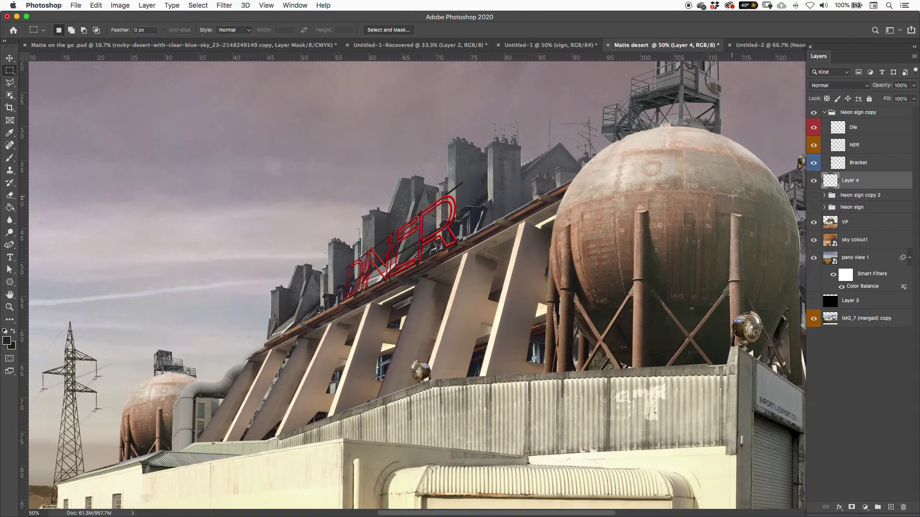
key(b)
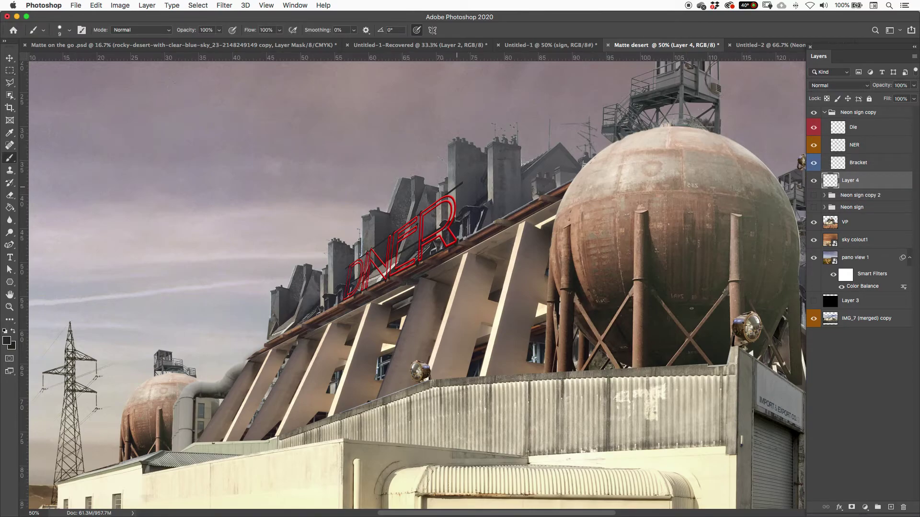
drag(459, 240, 458, 189)
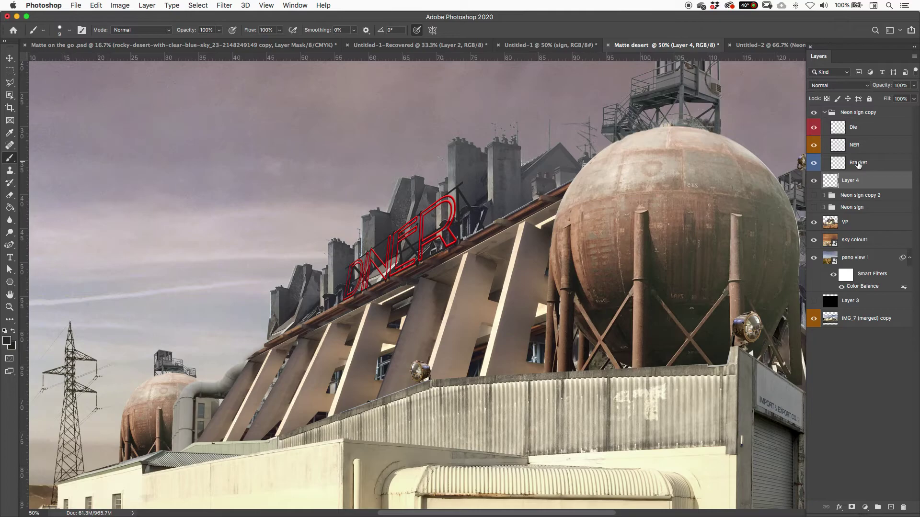
Step: Give Layer 4 a Bevel & Emboss effect and zoom out to the whole scene
click(839, 507)
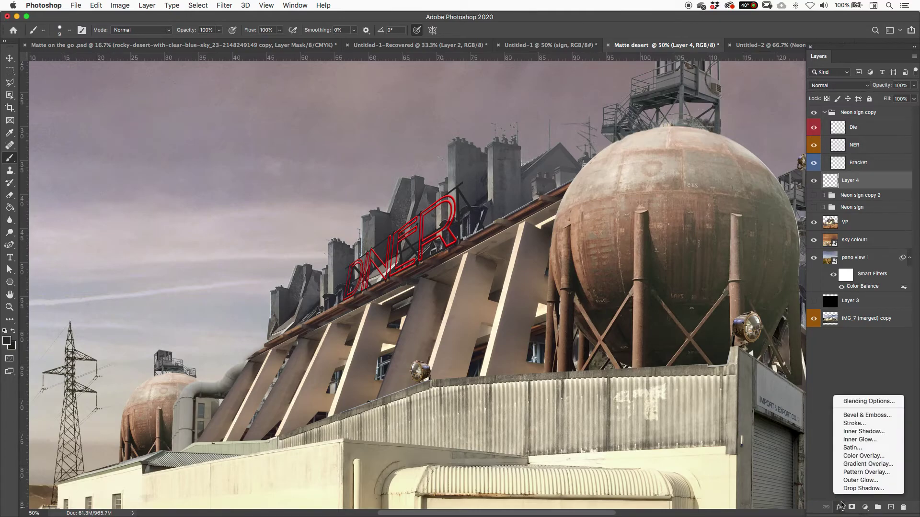
click(861, 420)
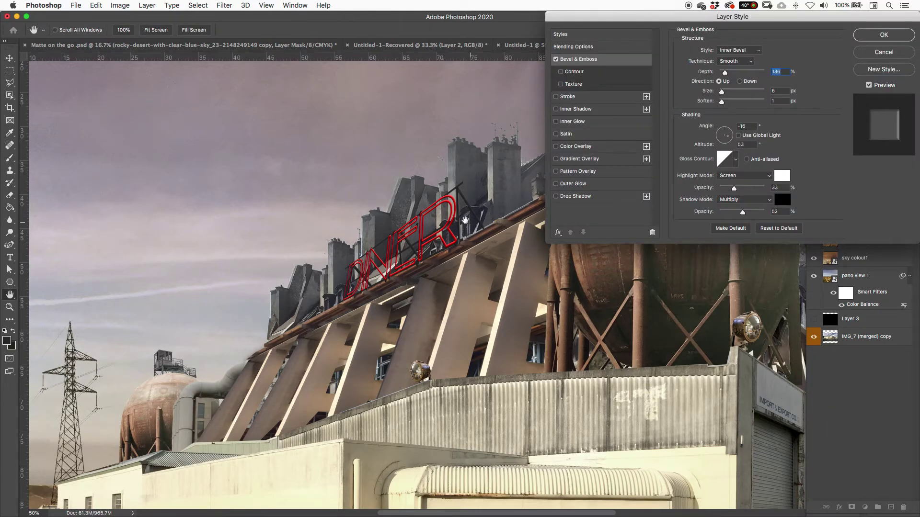
click(871, 33)
key(super+minus)
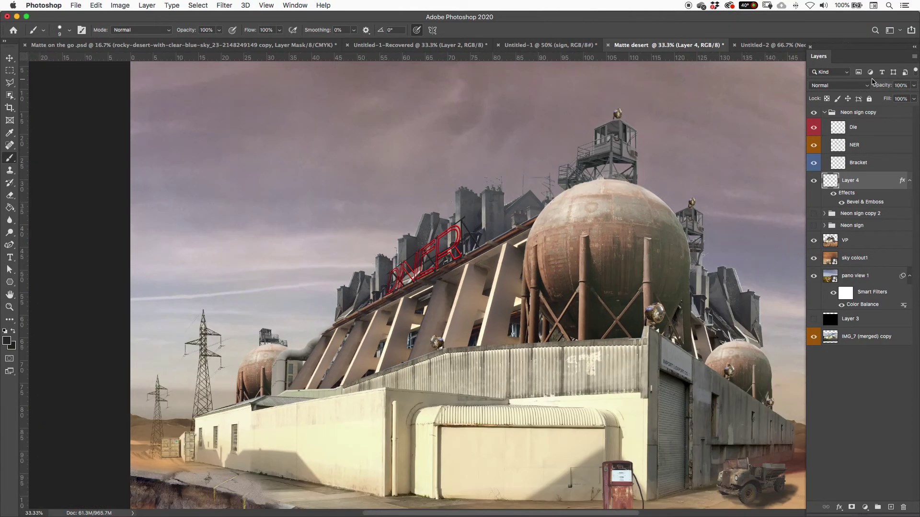
key(super+minus)
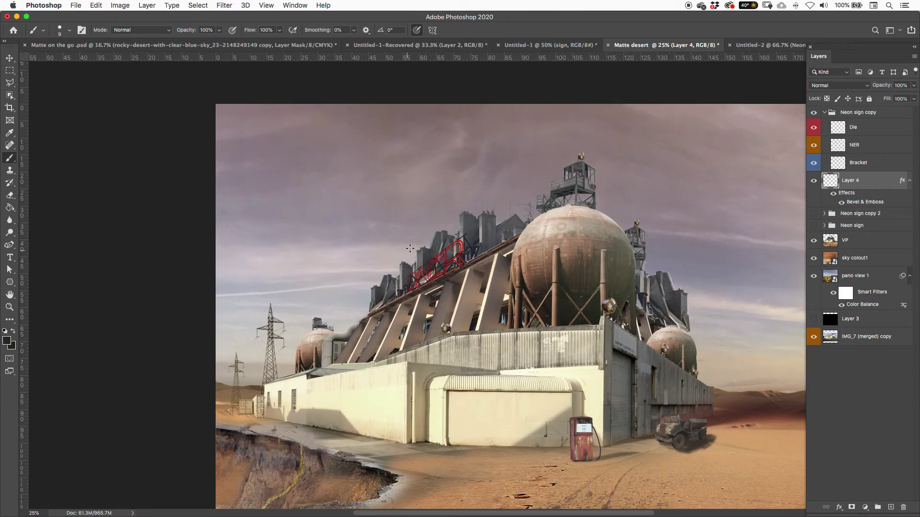
Step: Edit the Neon sign copy group name, then select Layer 4 and the Neon sign copy 2 group
double_click(865, 111)
click(893, 117)
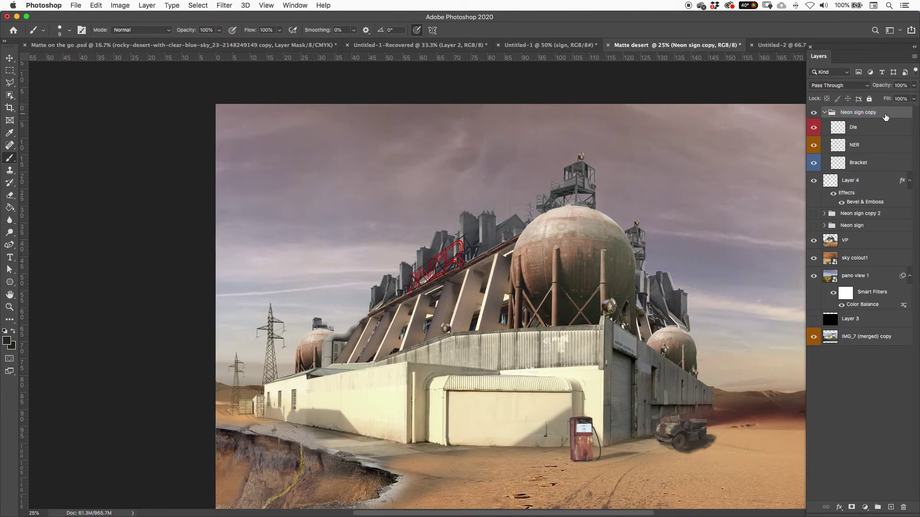
click(864, 181)
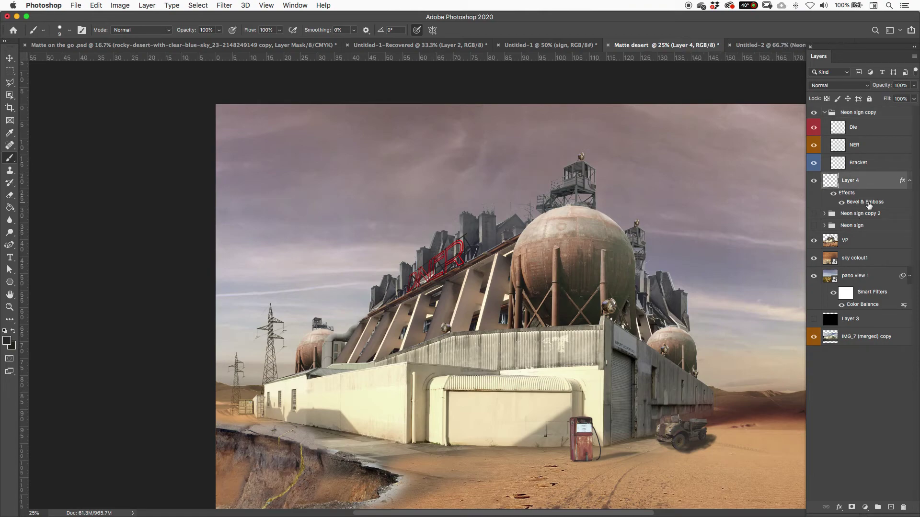
click(877, 214)
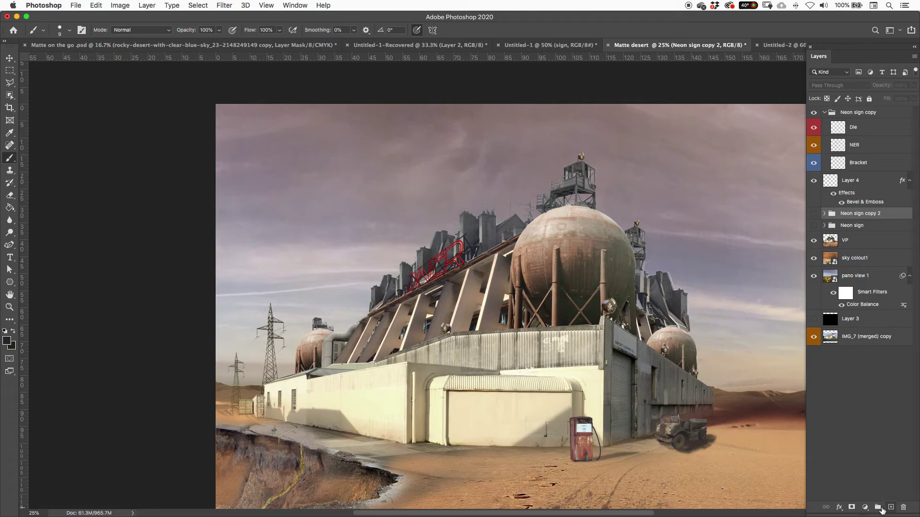
click(865, 508)
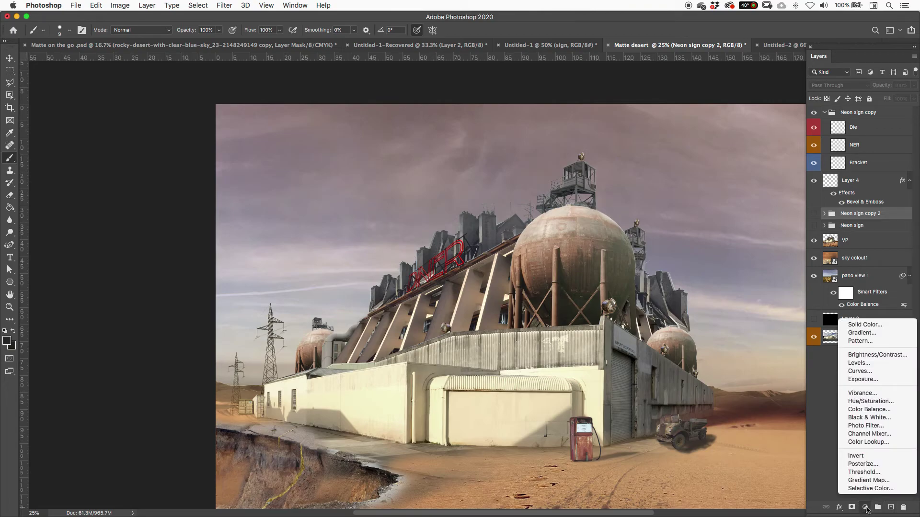
Step: Add Levels 1 with input 54/0.52/244 and output 0–146 to dim the scene
click(866, 508)
click(866, 508)
key(Escape)
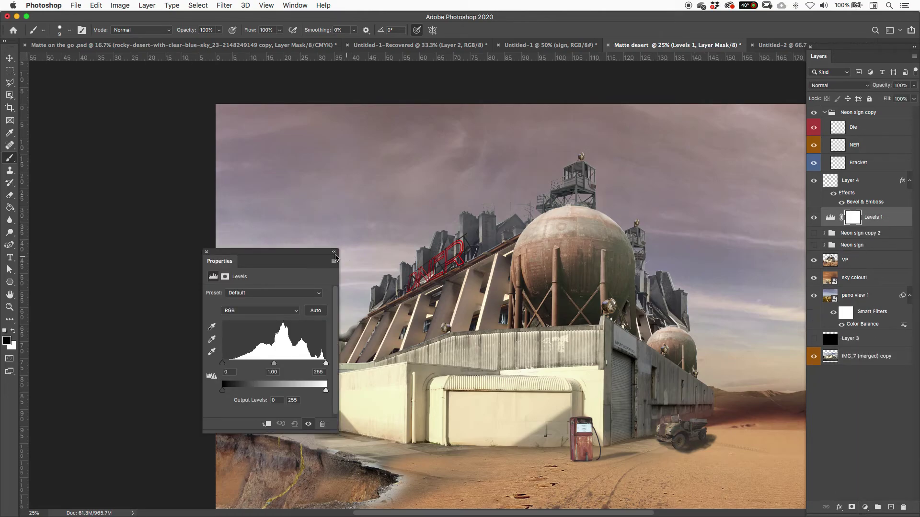
drag(220, 254, 169, 227)
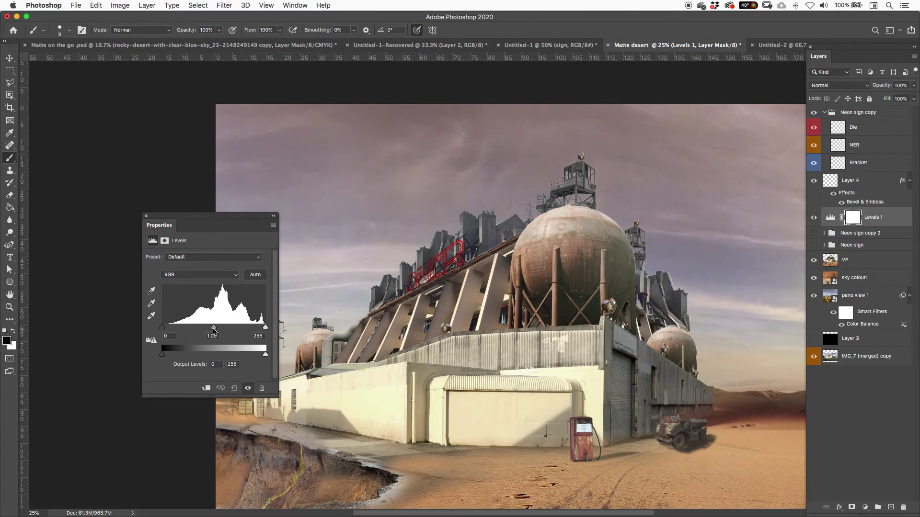
drag(213, 329, 258, 328)
drag(162, 327, 174, 354)
drag(265, 354, 162, 354)
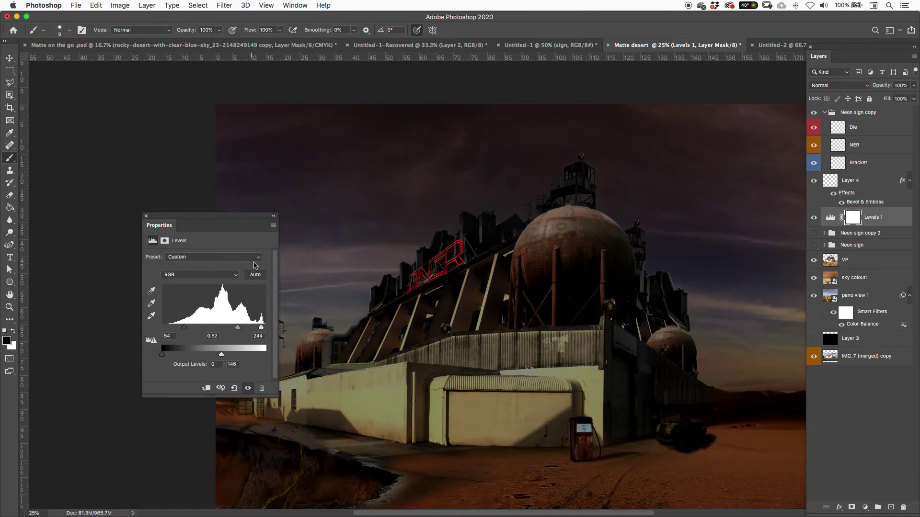
click(145, 217)
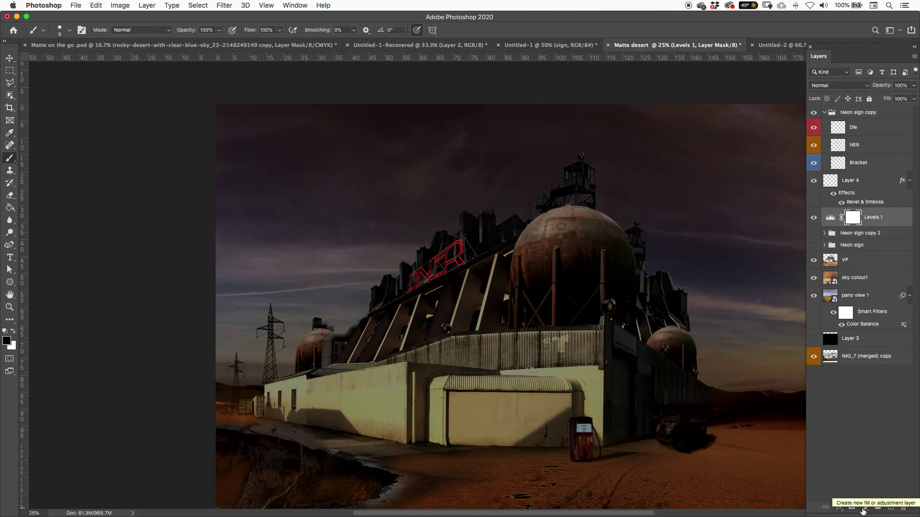
Step: Toggle Levels 1, Die and NER visibility to compare the darkening and identify the letters
click(814, 217)
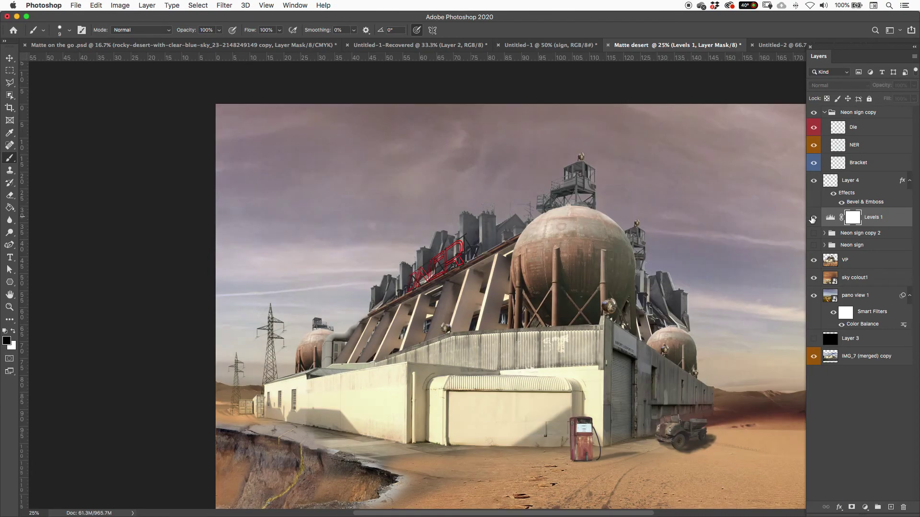
click(814, 217)
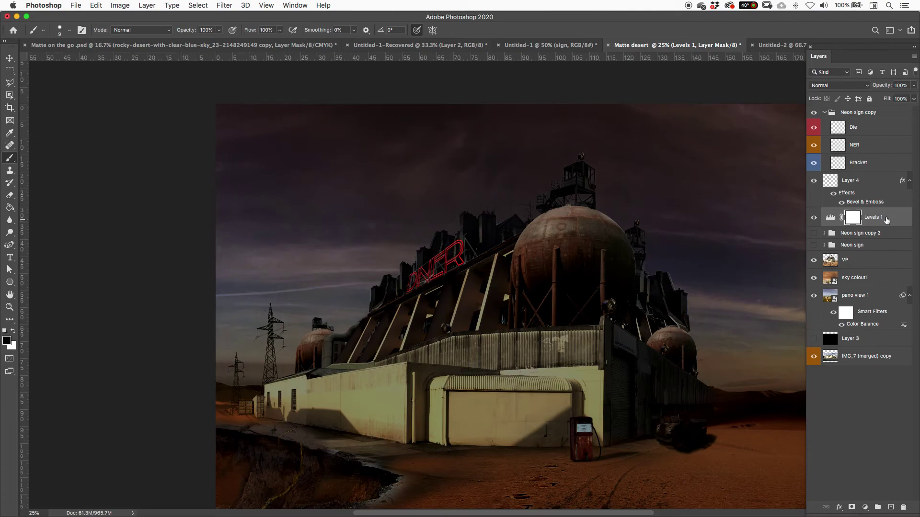
click(866, 129)
click(812, 128)
click(812, 128)
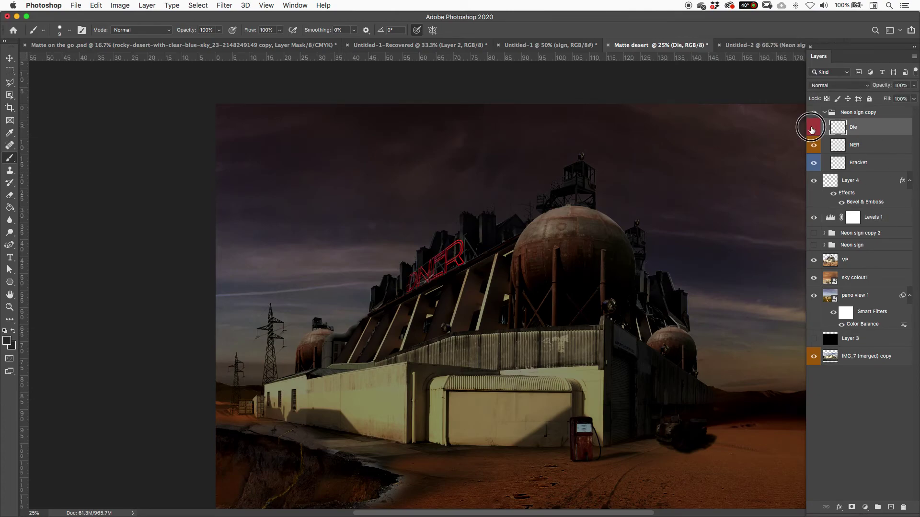
click(812, 129)
click(812, 129)
click(813, 128)
click(813, 129)
click(863, 149)
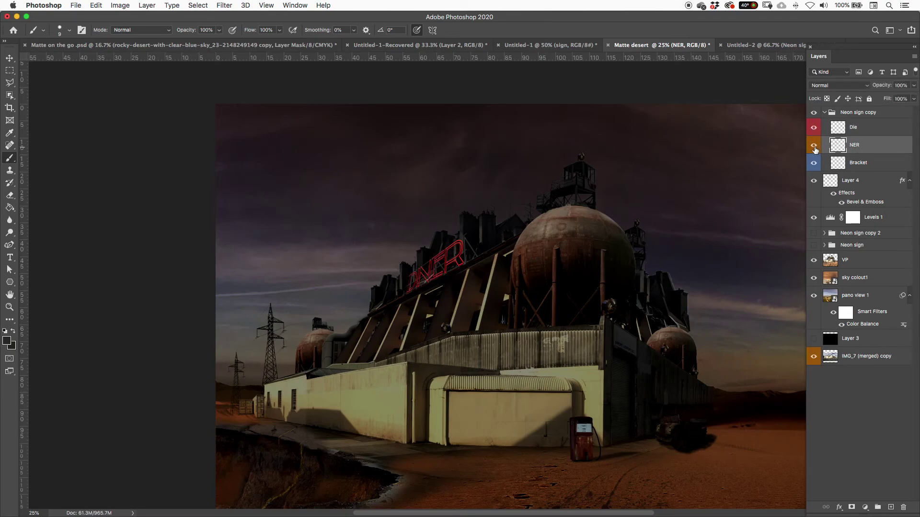
click(814, 147)
click(814, 146)
Step: Place Levels 1 inside the Neon sign copy group beneath Die, then select Die
drag(886, 222, 879, 143)
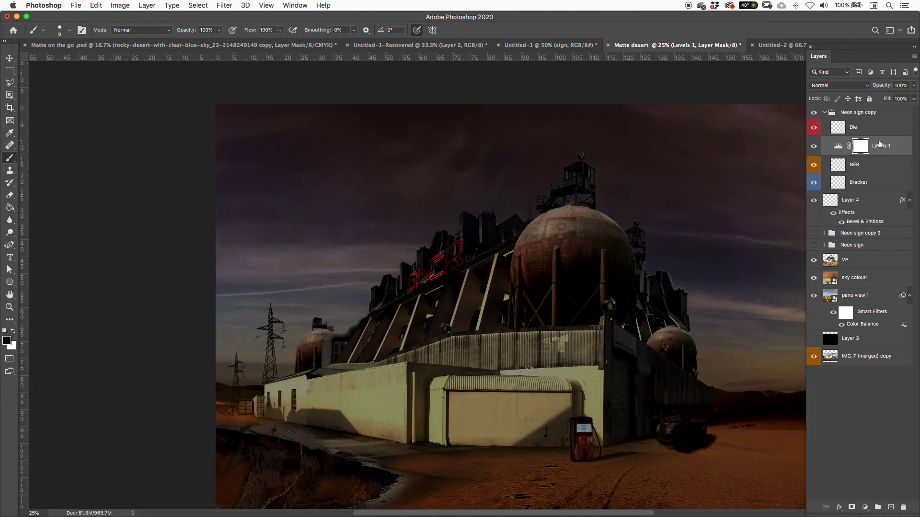
click(813, 148)
click(813, 148)
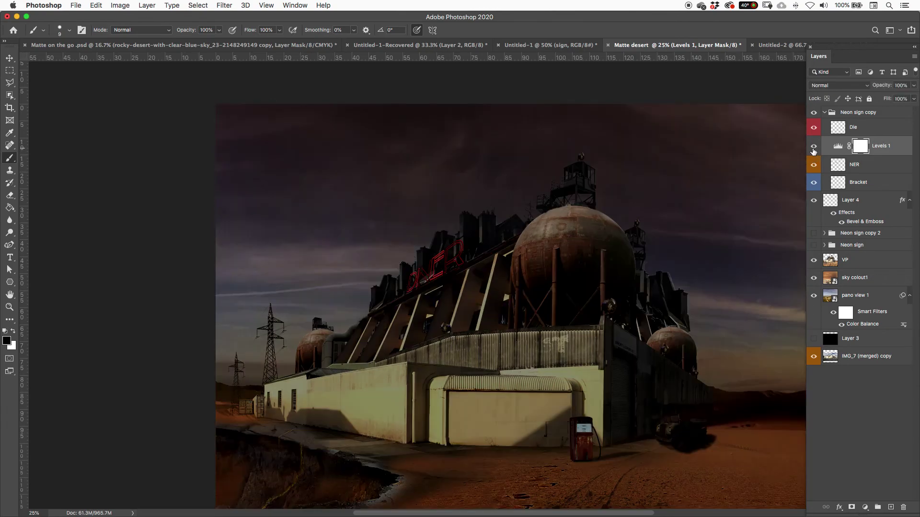
click(857, 126)
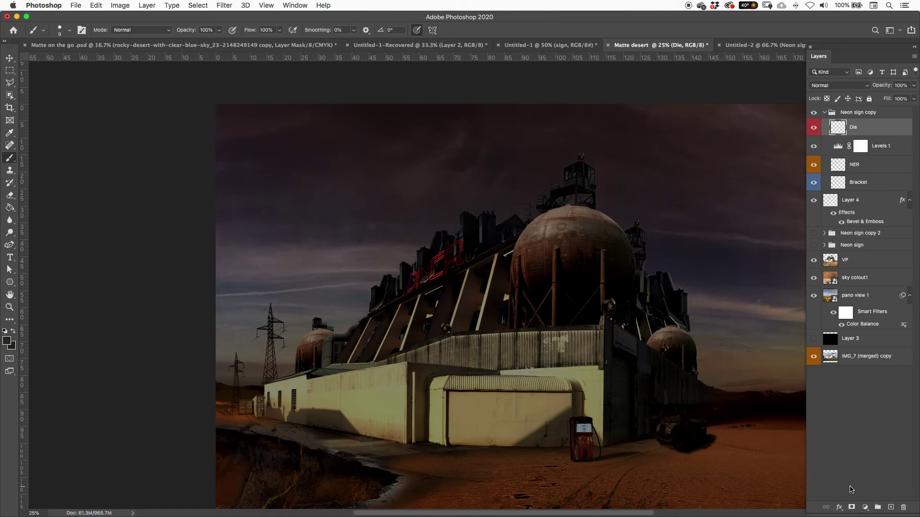
click(839, 509)
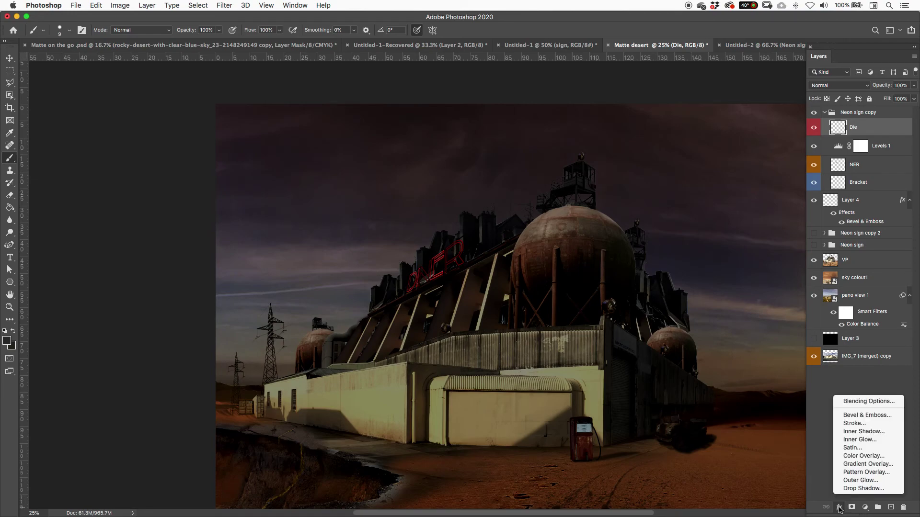
Step: Add an Outer Glow to the Die letters and enlarge it to 133 px
click(851, 482)
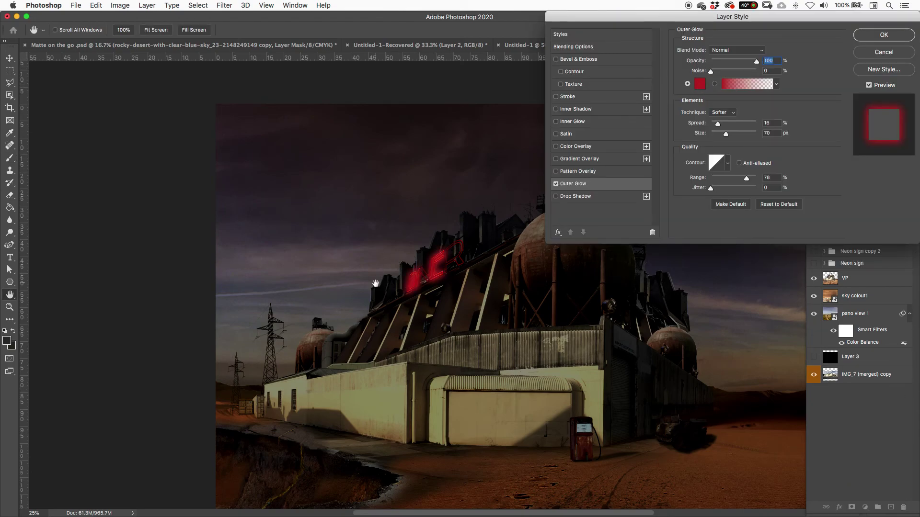
click(724, 125)
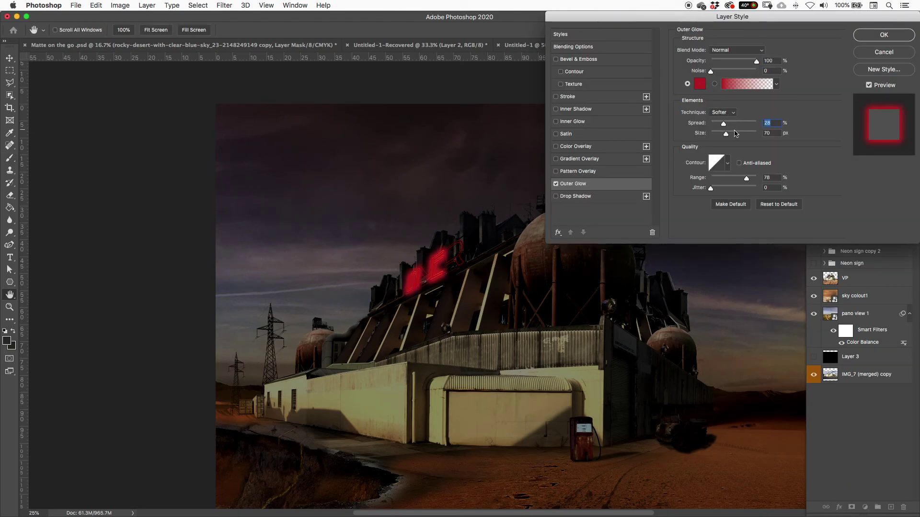
click(737, 136)
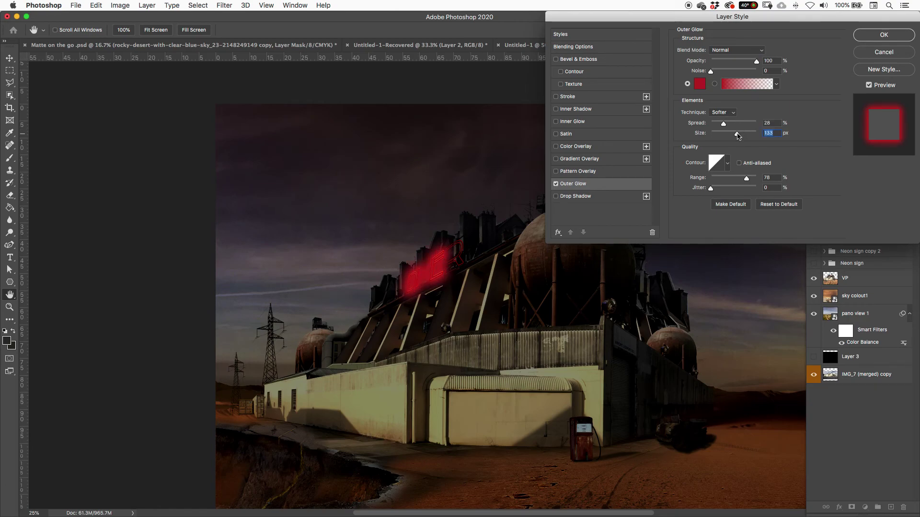
Step: Compare Overlay, Lighten, Color Burn, Screen and Color Dodge blend modes for the glow
click(728, 50)
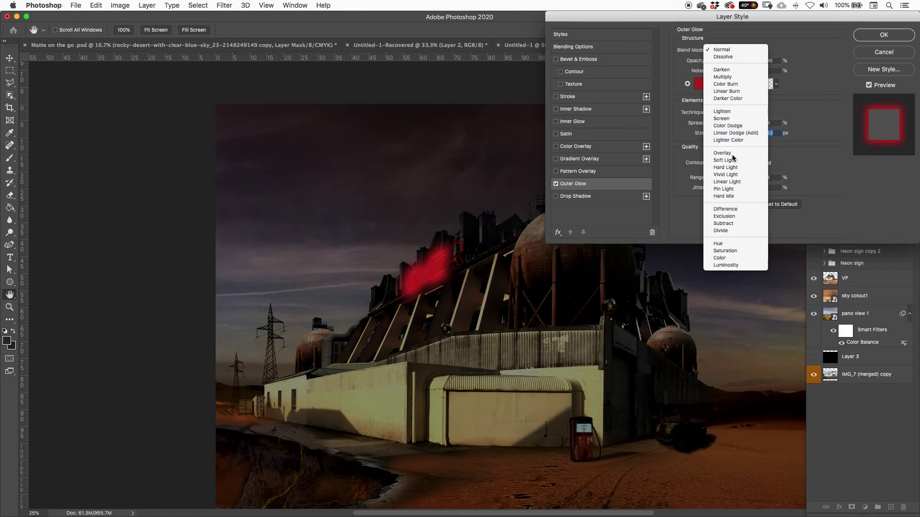
click(733, 154)
click(736, 50)
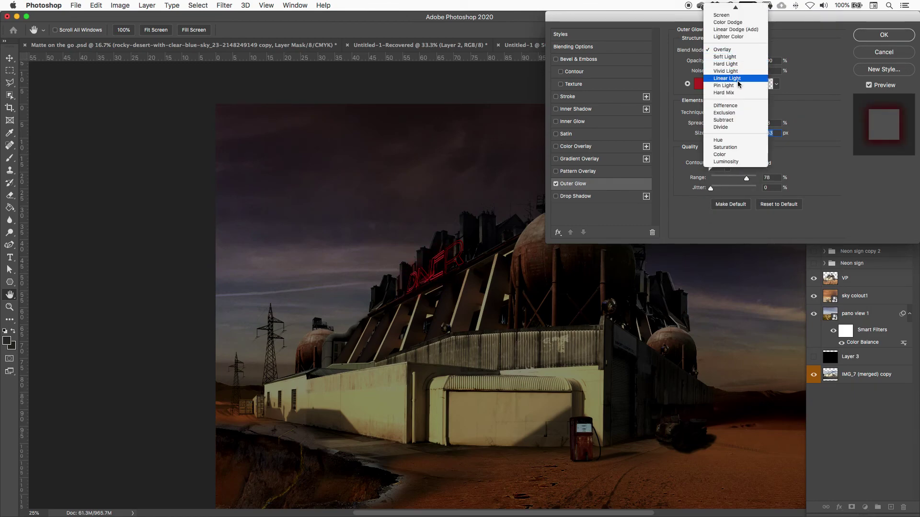
click(733, 50)
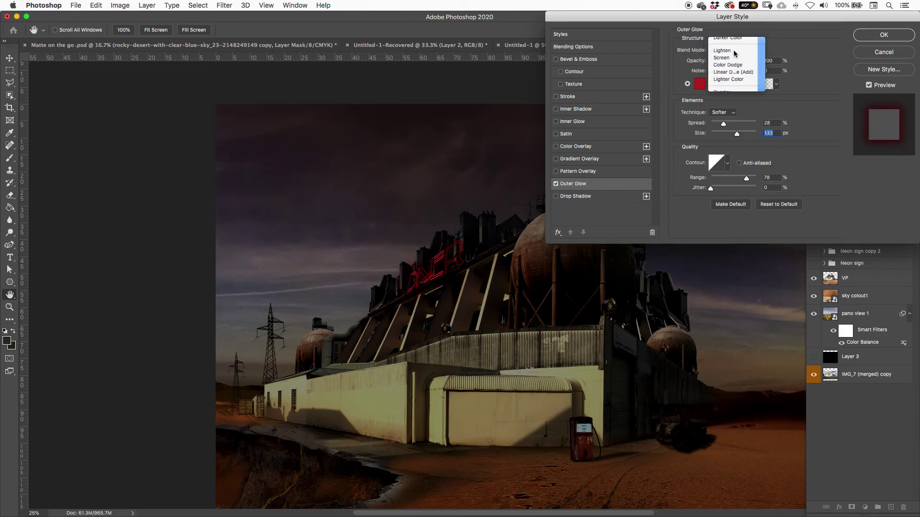
click(737, 50)
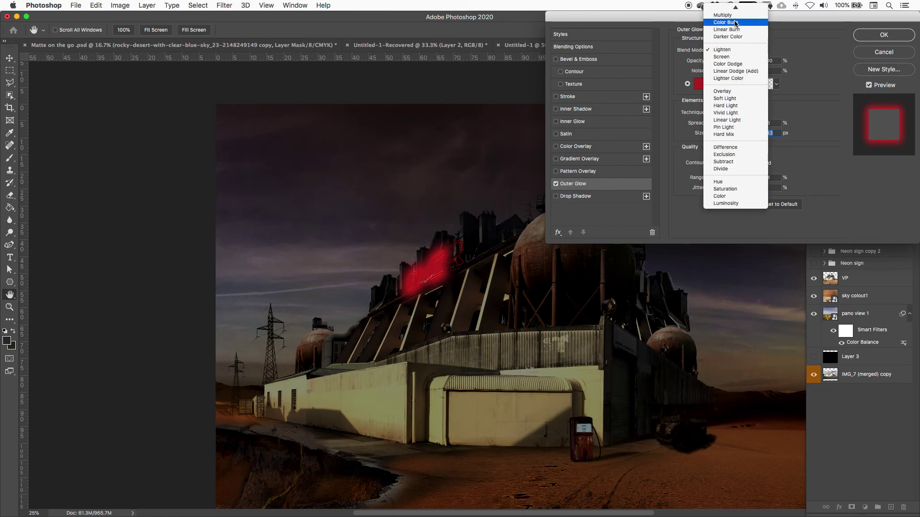
click(735, 24)
click(736, 48)
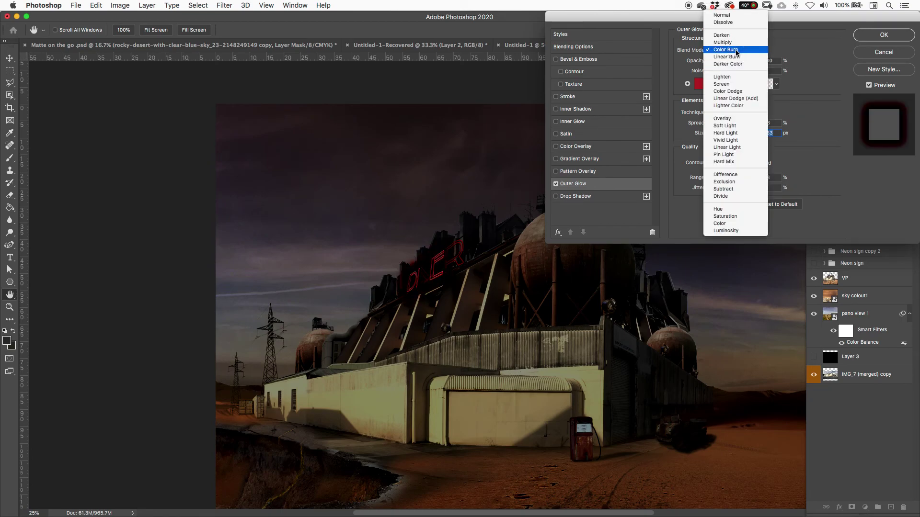
click(735, 84)
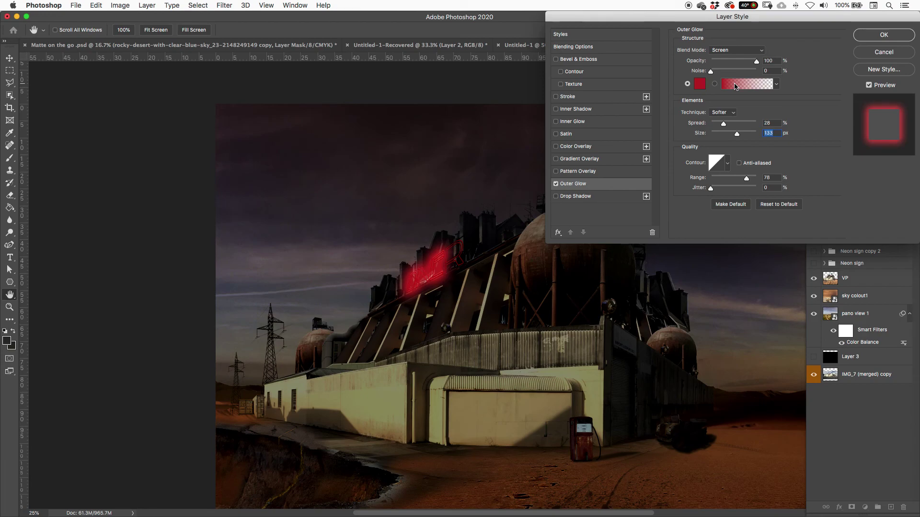
click(736, 50)
click(733, 58)
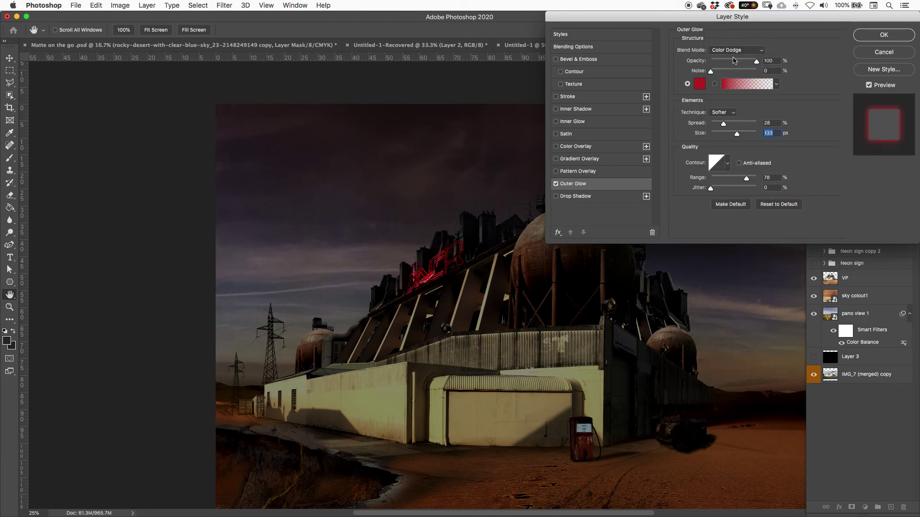
Step: After one more Overlay test, settle the glow on Screen at 56% opacity
click(736, 50)
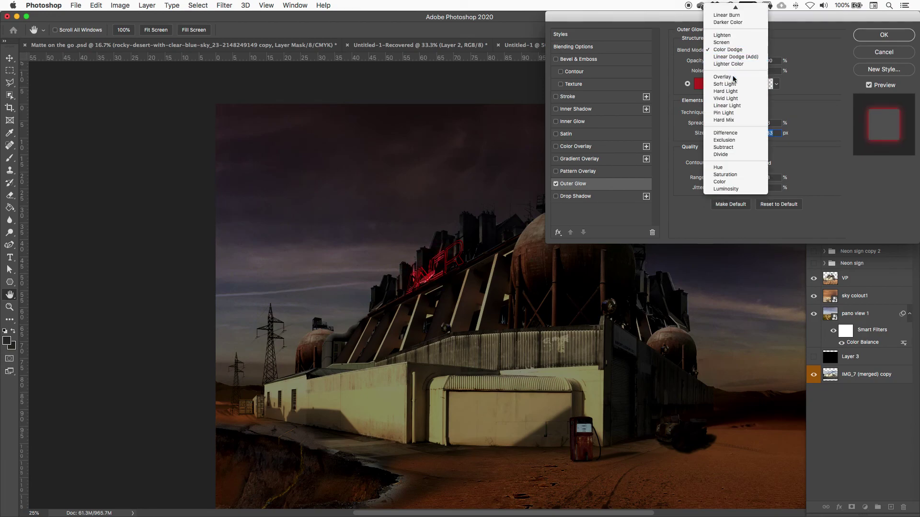
click(733, 76)
click(734, 51)
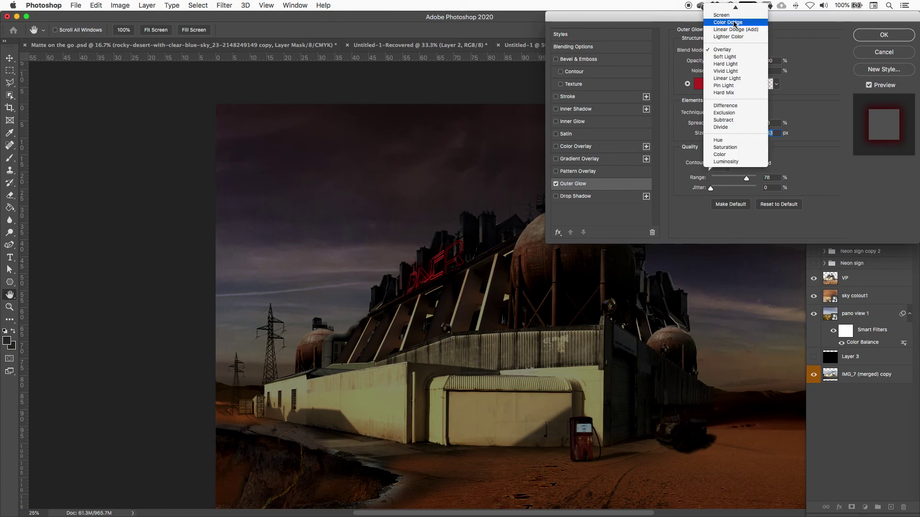
click(735, 44)
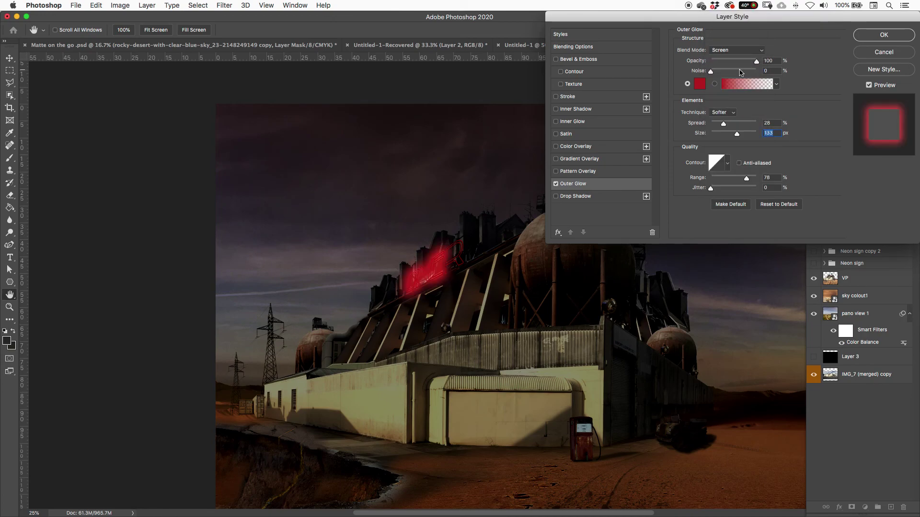
click(737, 62)
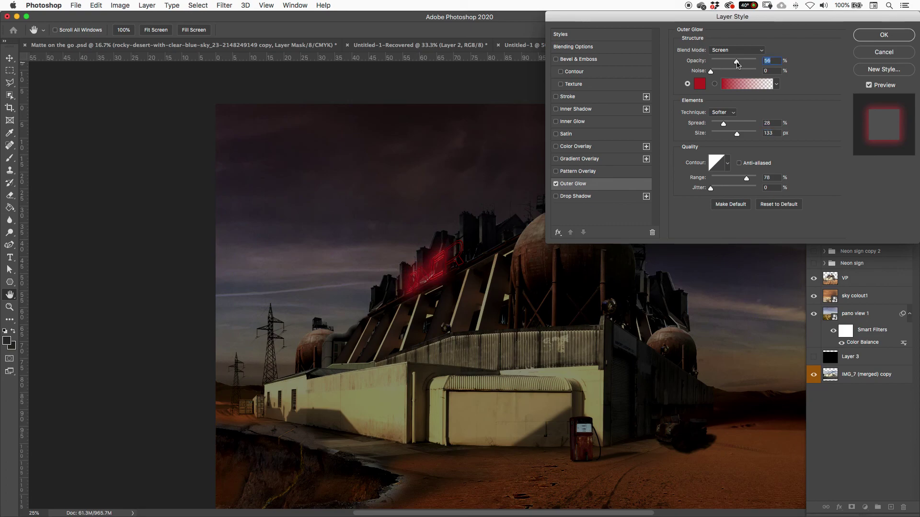
Step: Change the outer glow colour to bright orange-red de4211
click(700, 85)
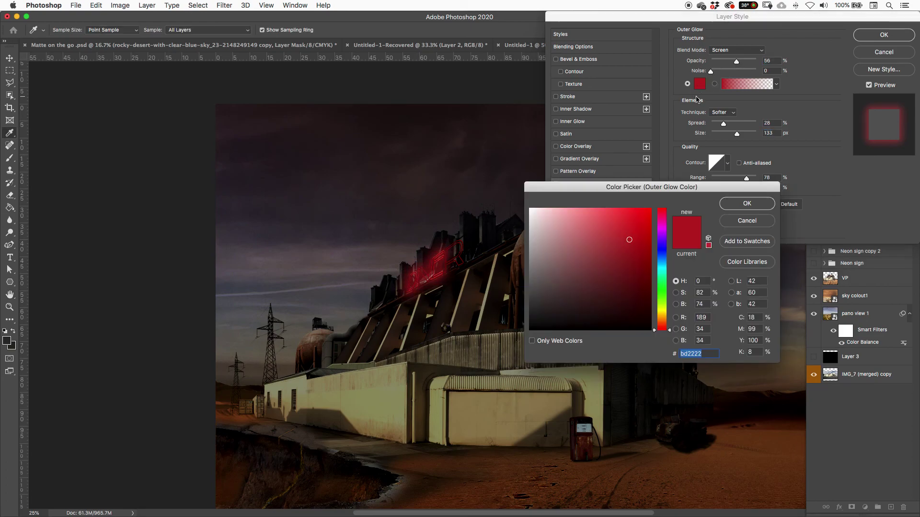
click(664, 326)
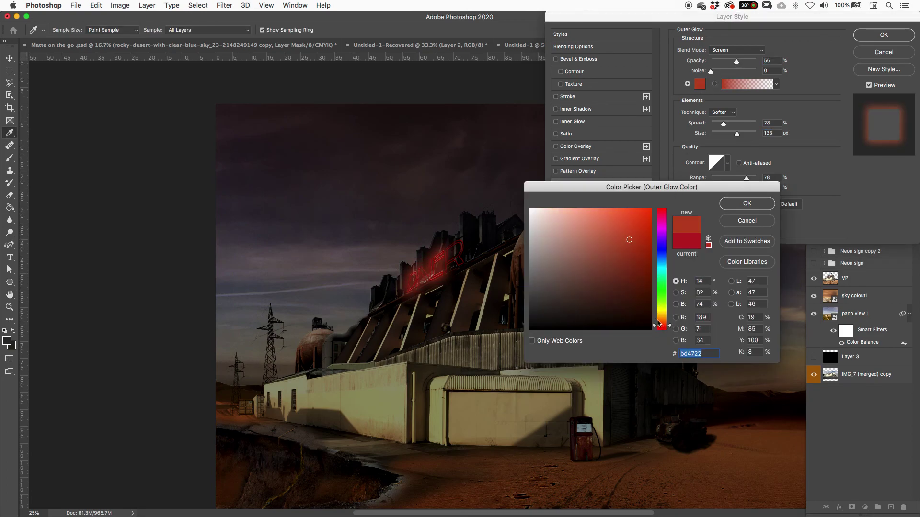
click(642, 223)
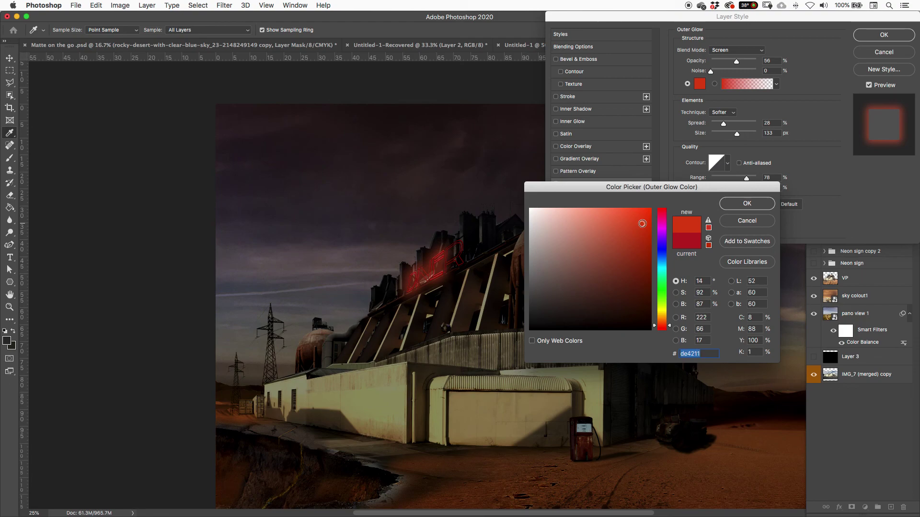
click(746, 204)
Step: Set the glow to 142 px size and 27% spread, compare with and without it, and apply the style
drag(724, 124, 743, 134)
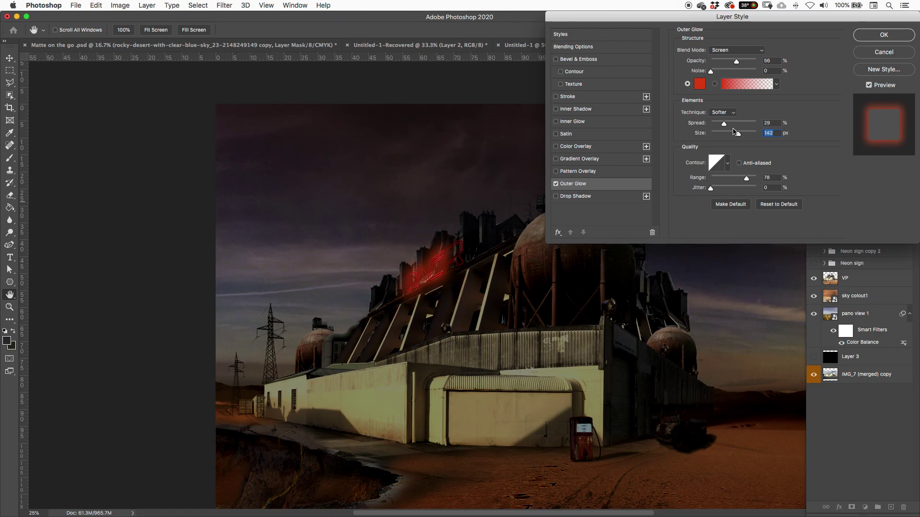
drag(724, 124, 723, 124)
click(869, 85)
click(869, 85)
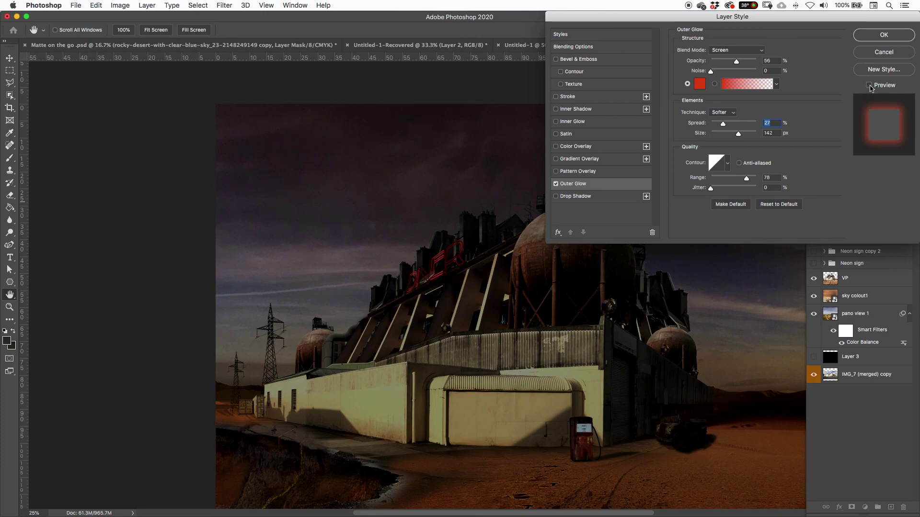
click(869, 86)
click(869, 85)
click(869, 86)
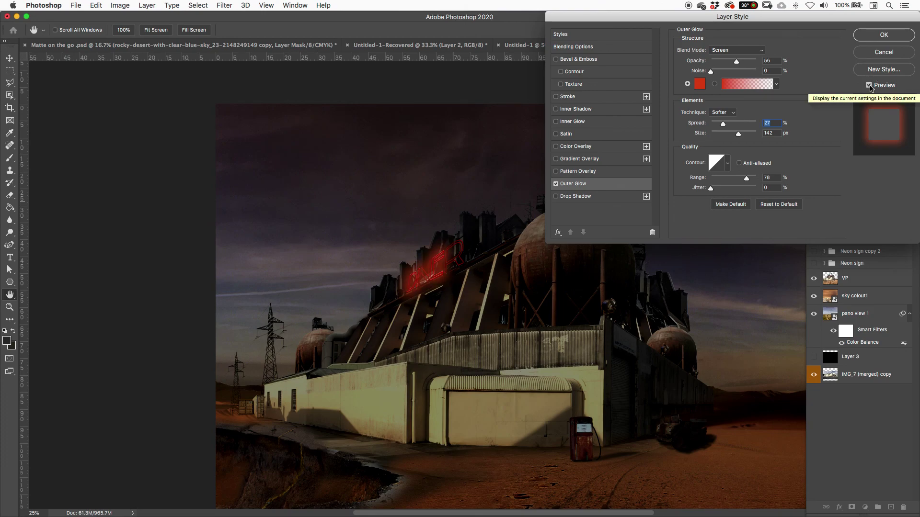
click(884, 35)
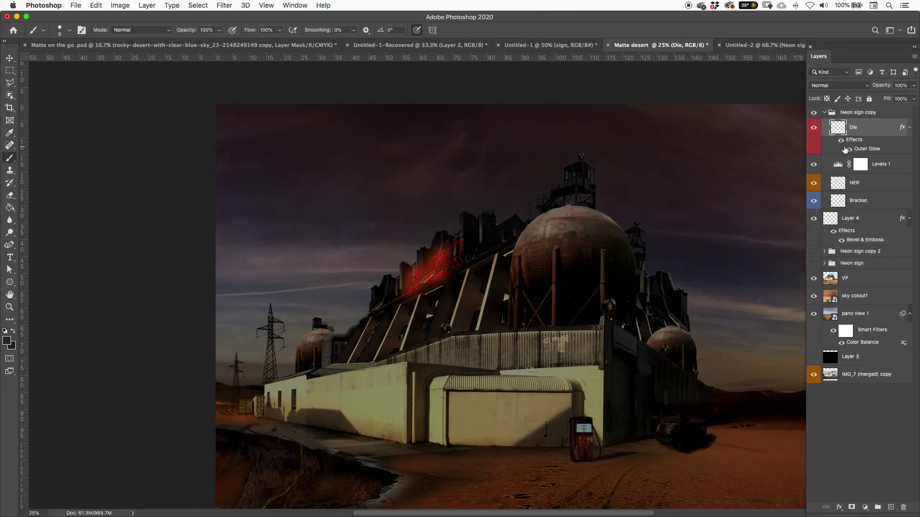
click(841, 141)
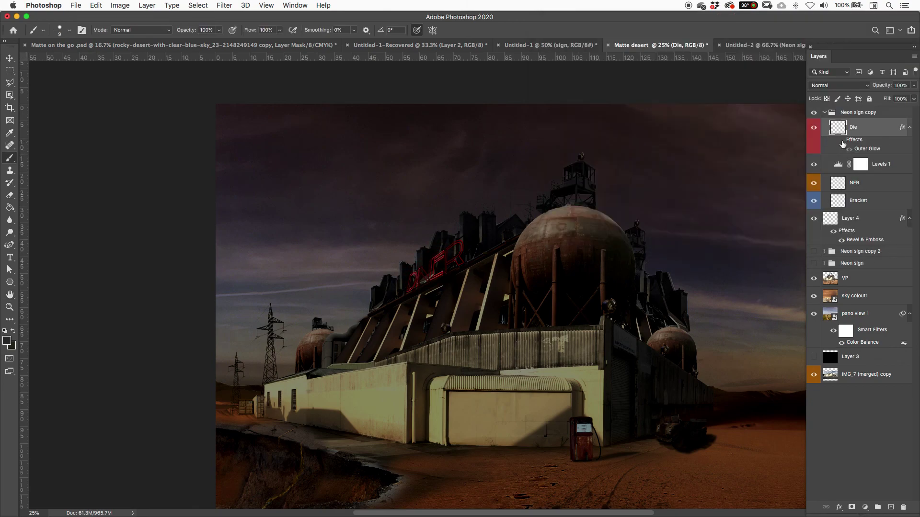
click(842, 141)
click(842, 141)
click(842, 141)
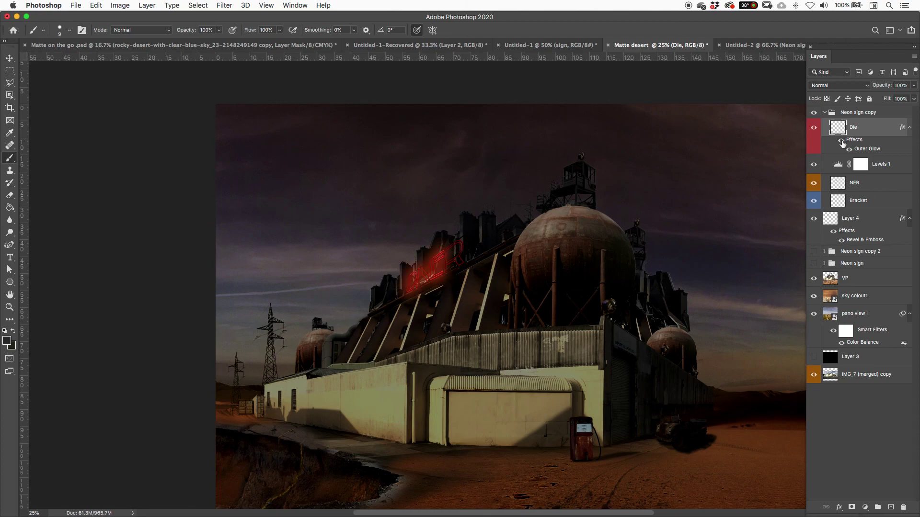
click(842, 141)
click(841, 141)
key(super+minus)
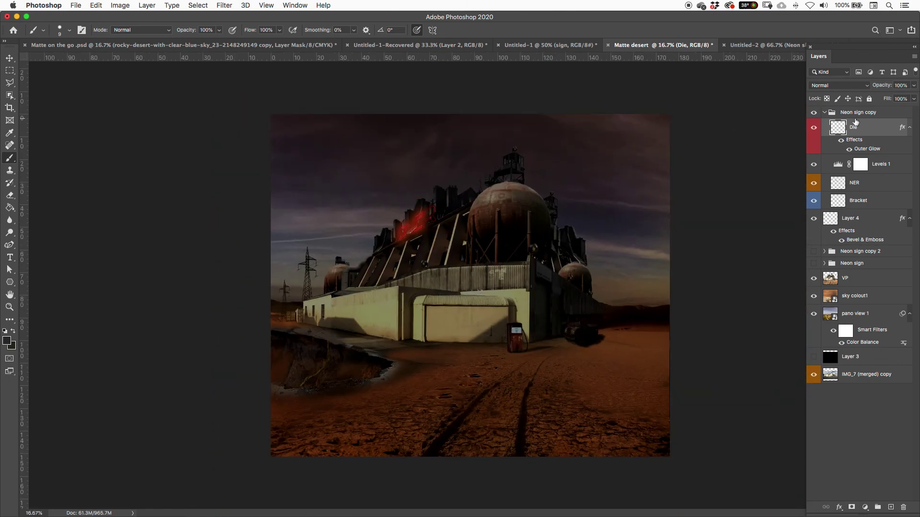
click(841, 141)
click(841, 141)
click(841, 141)
click(841, 141)
click(841, 142)
click(841, 142)
click(814, 165)
click(815, 164)
click(814, 165)
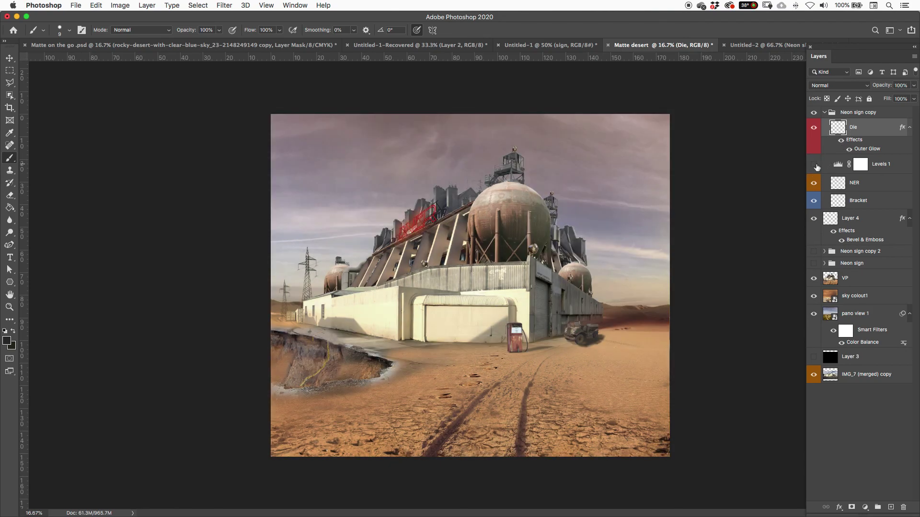
click(815, 165)
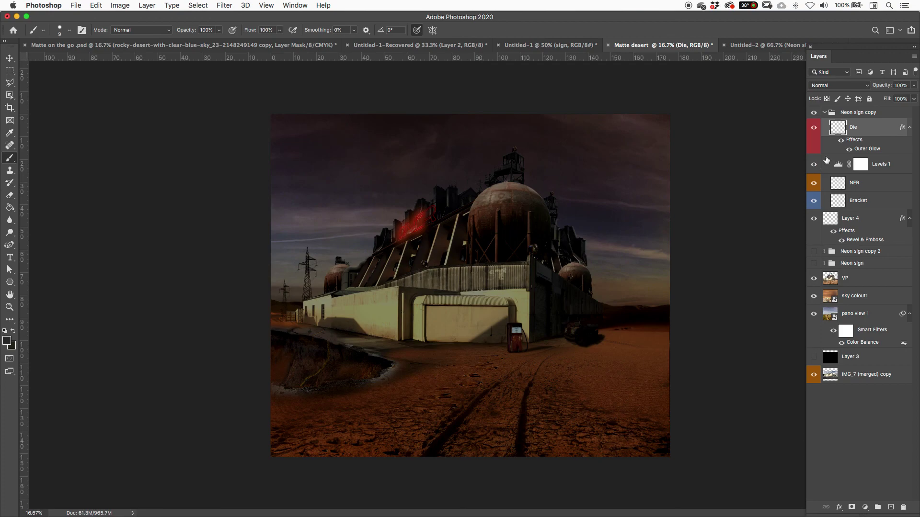
click(842, 142)
click(842, 141)
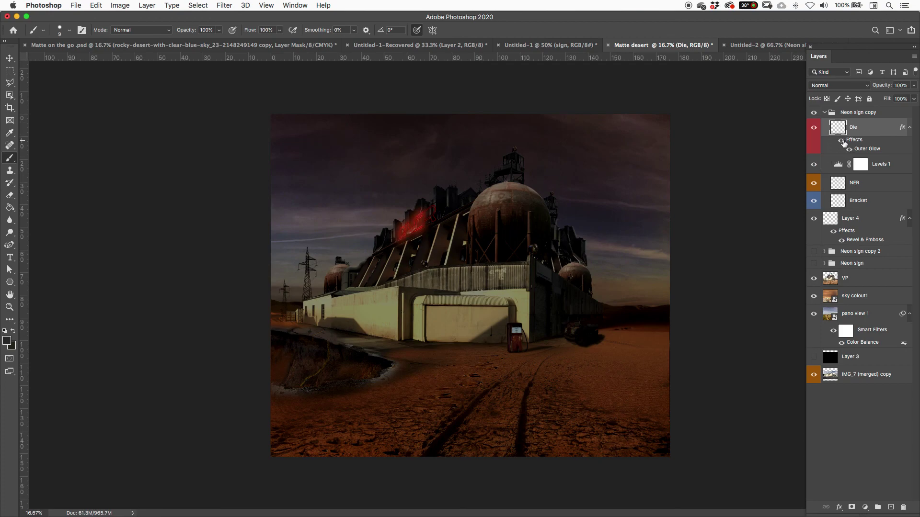